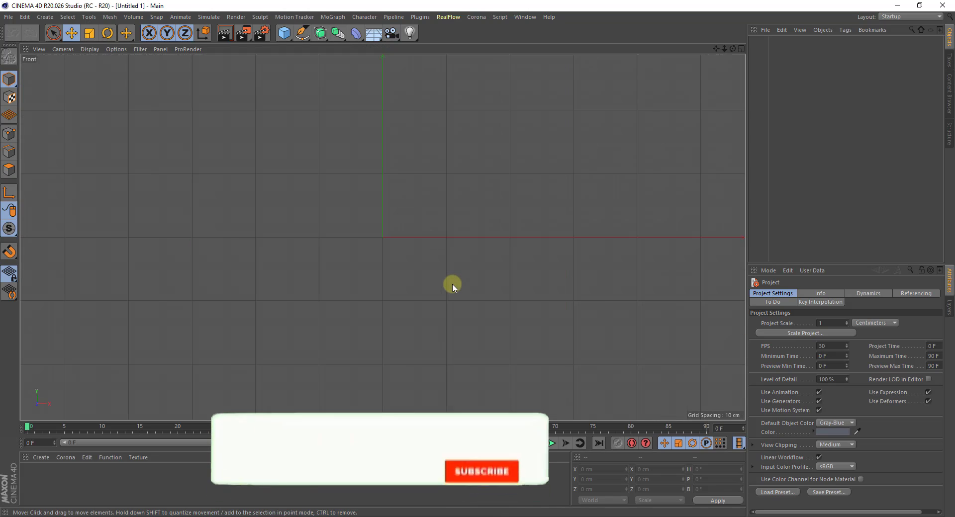
- Load the unnamed.png Facebook logo as the Front viewport's background image
click(769, 273)
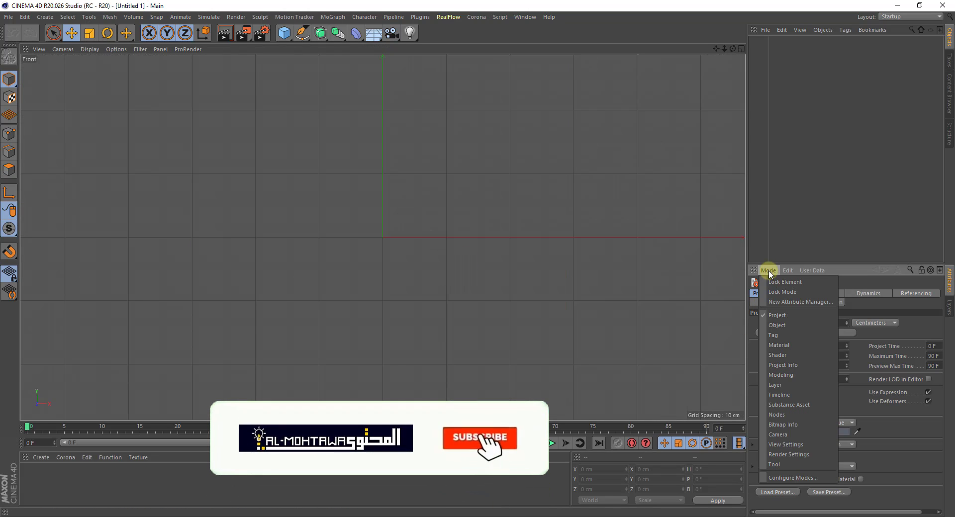
click(795, 440)
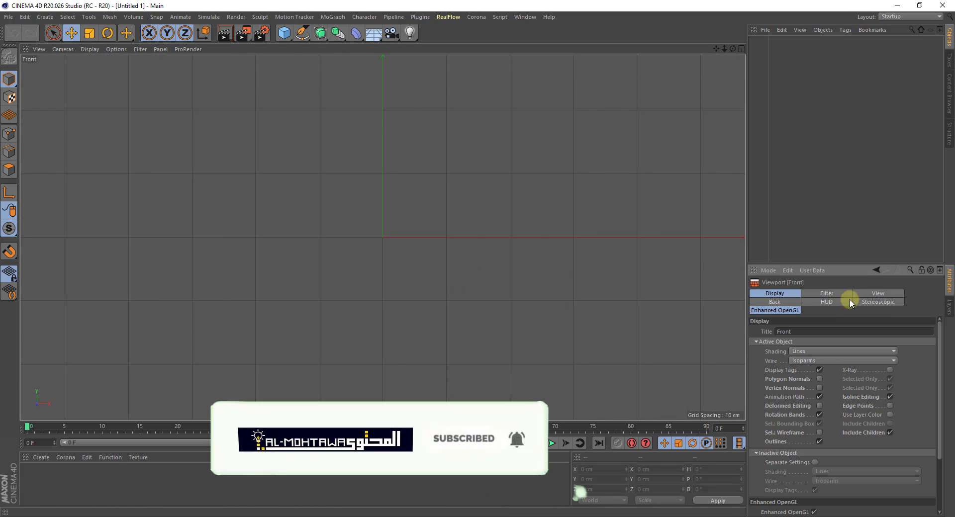
click(777, 302)
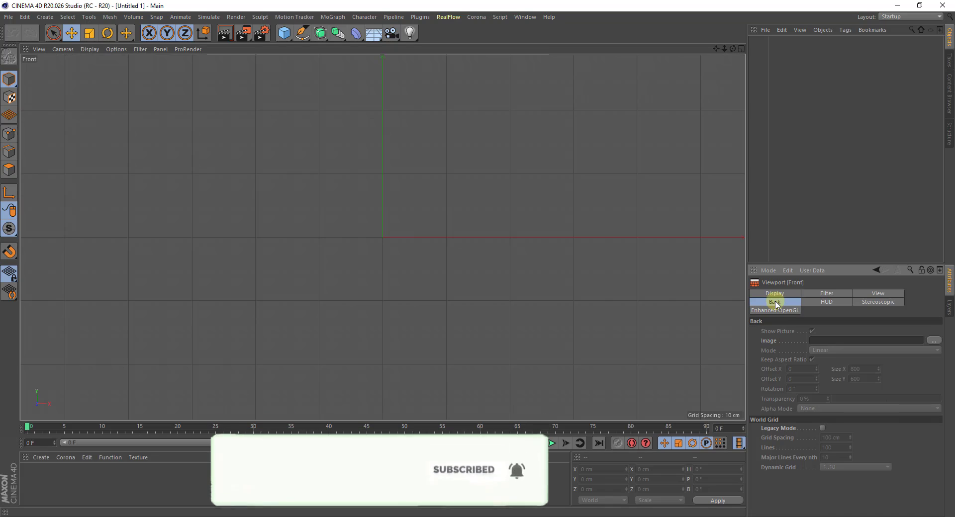
click(939, 339)
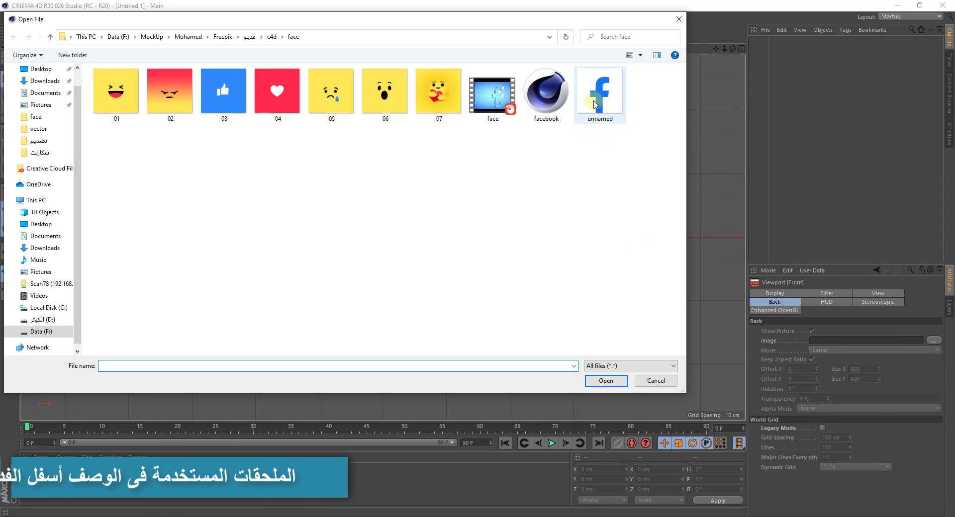
click(594, 105)
click(605, 380)
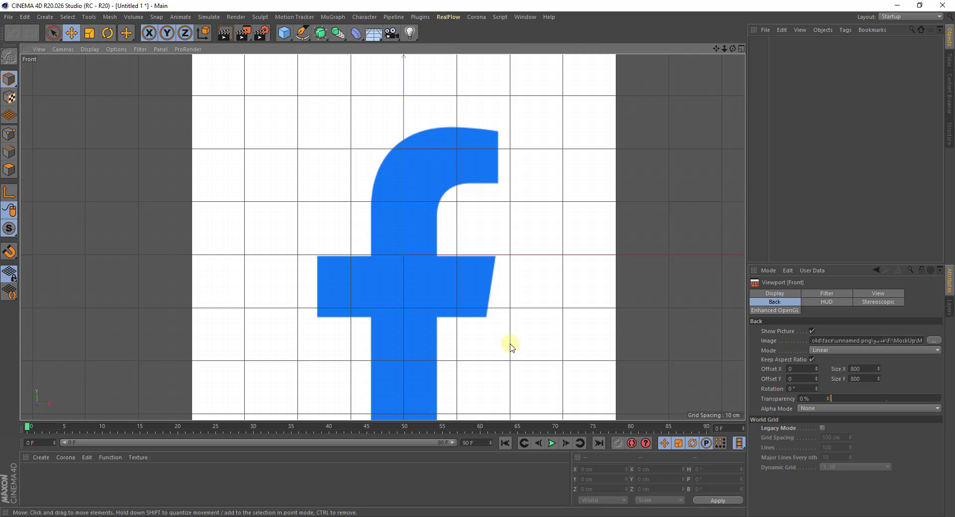
- Set the background image's size to 300 by 300, its Y offset to 150 and its transparency to 90%
click(860, 369)
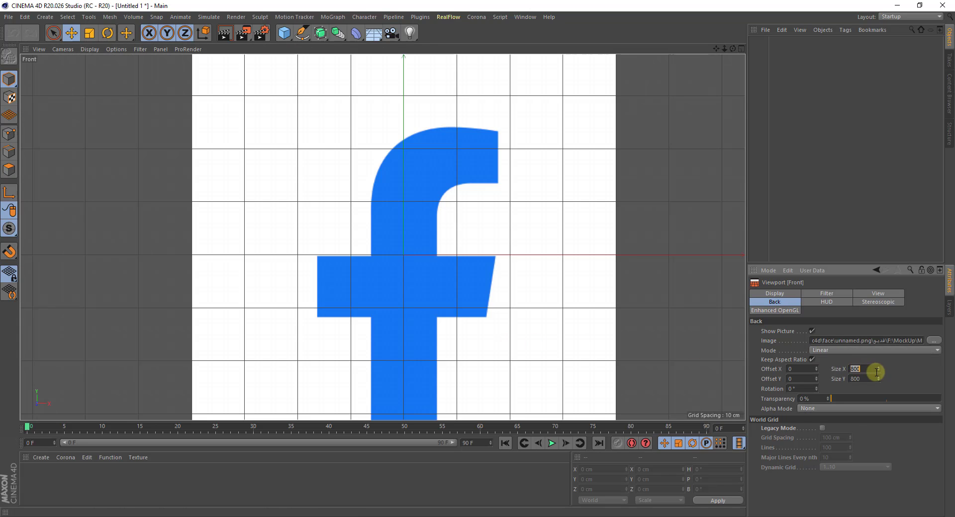
text(300)
key(Return)
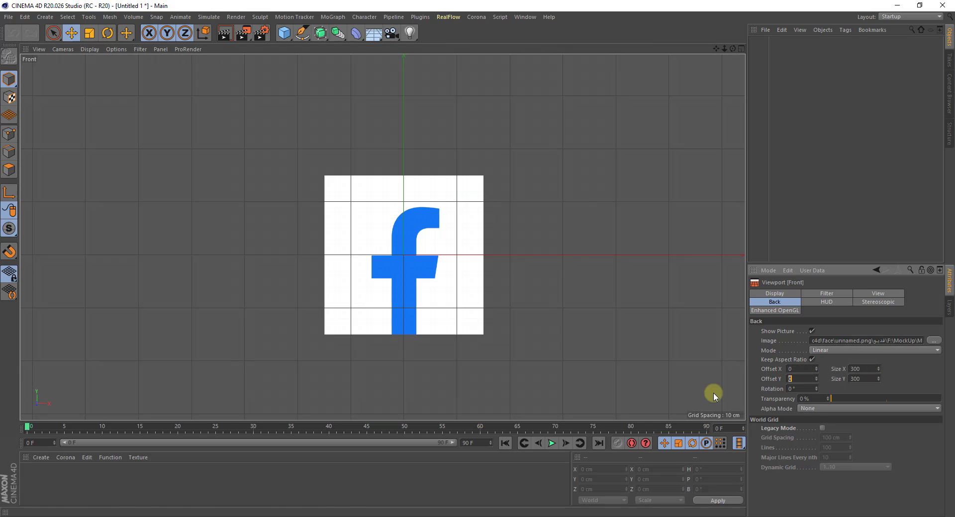
text(150)
key(Return)
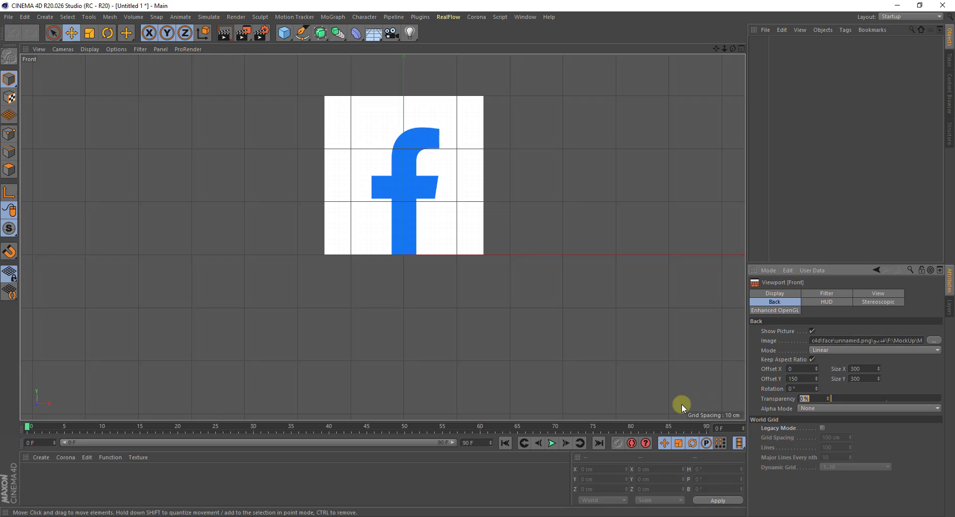
text(90)
key(Return)
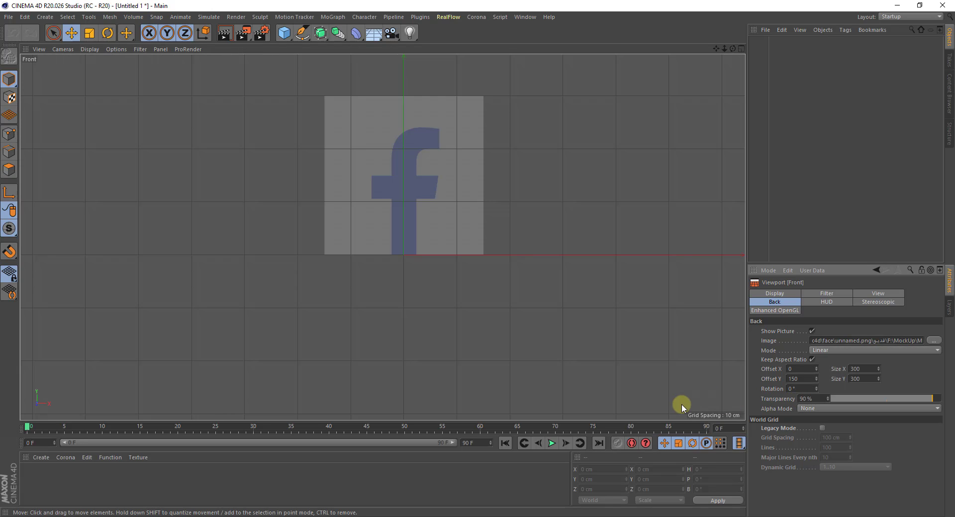
- Start a Bezier spline with the Pen tool along the base of the f's stem, from about X -24 cm to 24 cm
click(302, 34)
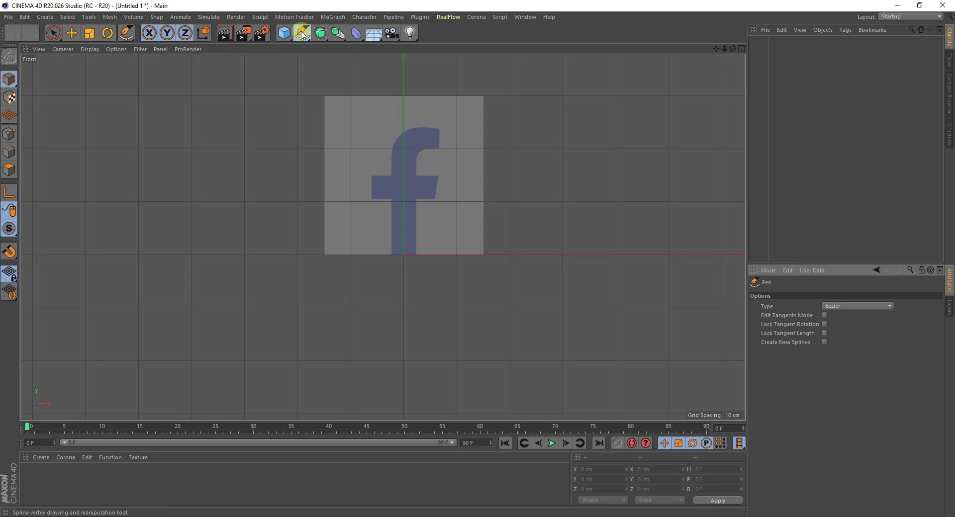
scroll(398, 234, up, 8)
scroll(402, 271, up, 8)
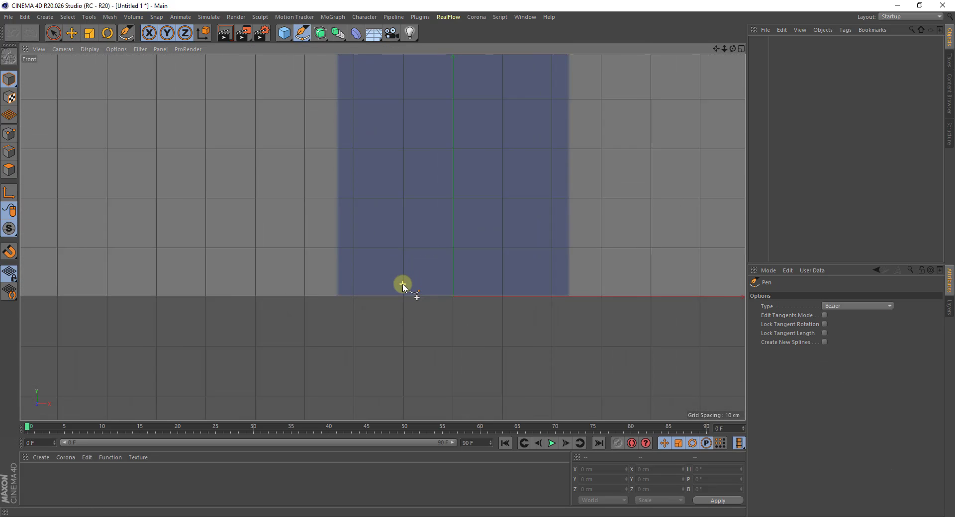
scroll(263, 322, up, 3)
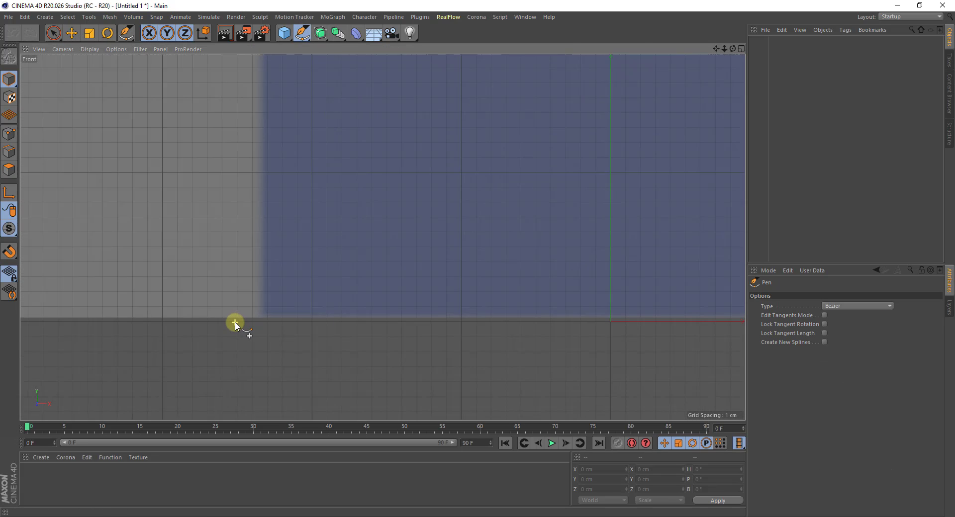
scroll(269, 322, up, 3)
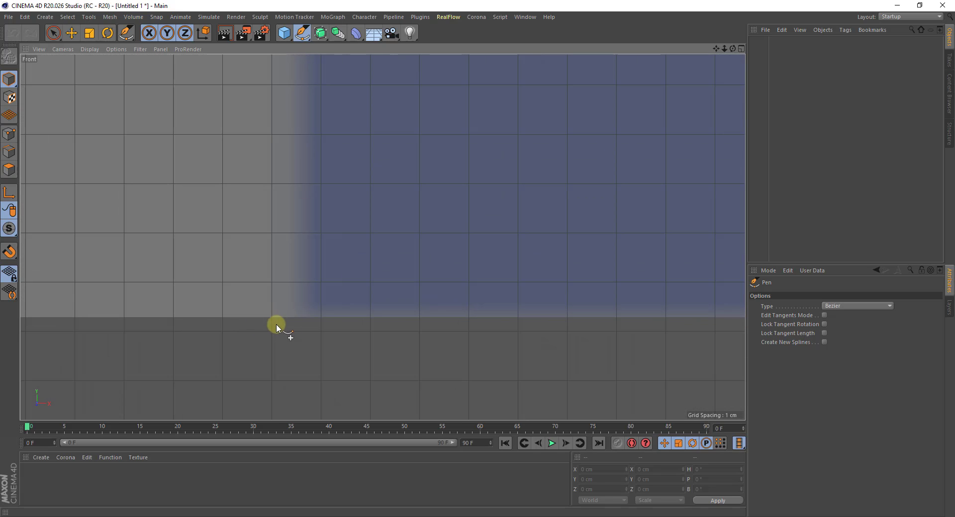
click(270, 330)
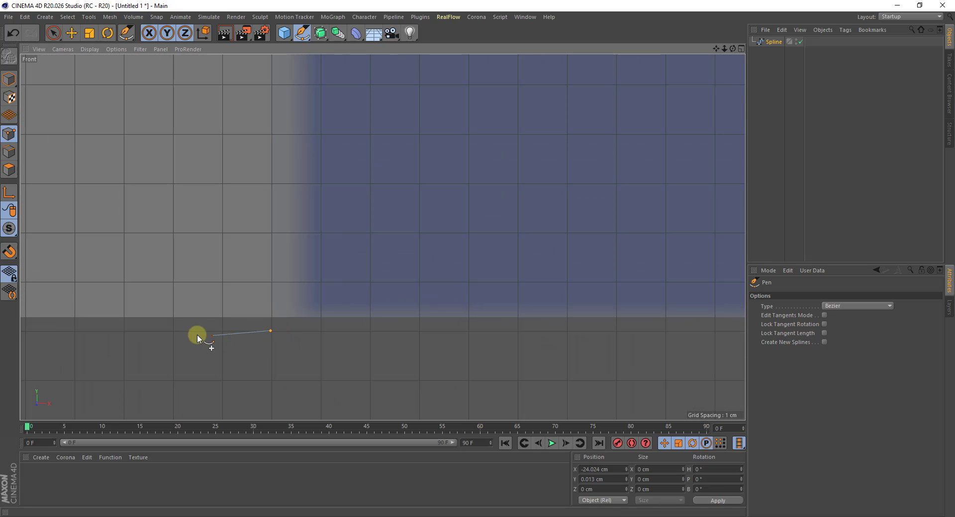
scroll(191, 333, down, 6)
scroll(665, 335, up, 5)
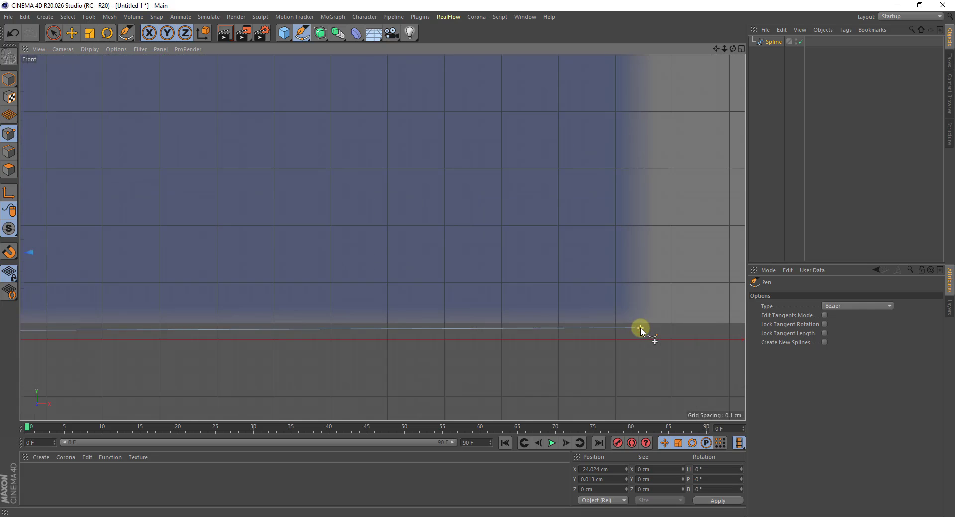
click(673, 338)
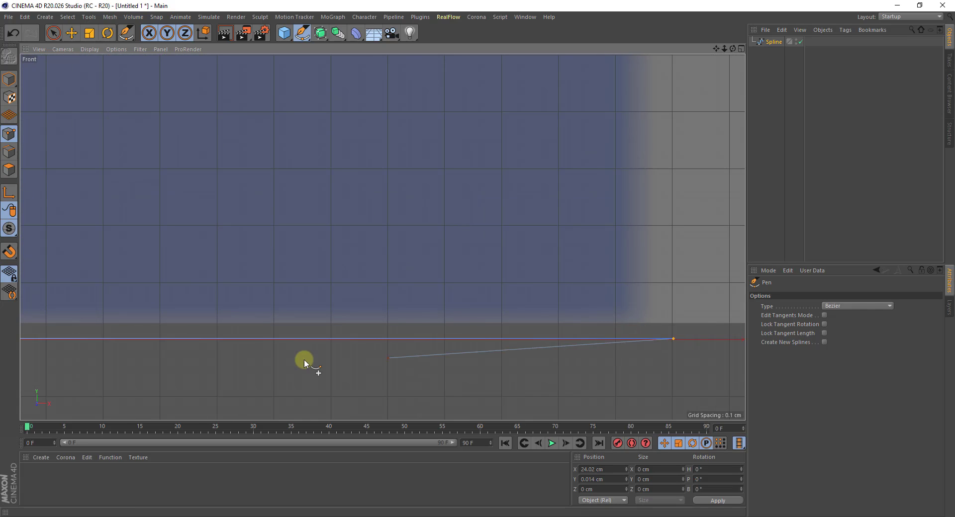
- Trace up the stem's right side to about Y 106 cm and along the crossbar's lower edge to about X 58 cm
scroll(344, 368, down, 5)
scroll(380, 397, down, 3)
scroll(398, 97, up, 3)
scroll(410, 113, up, 3)
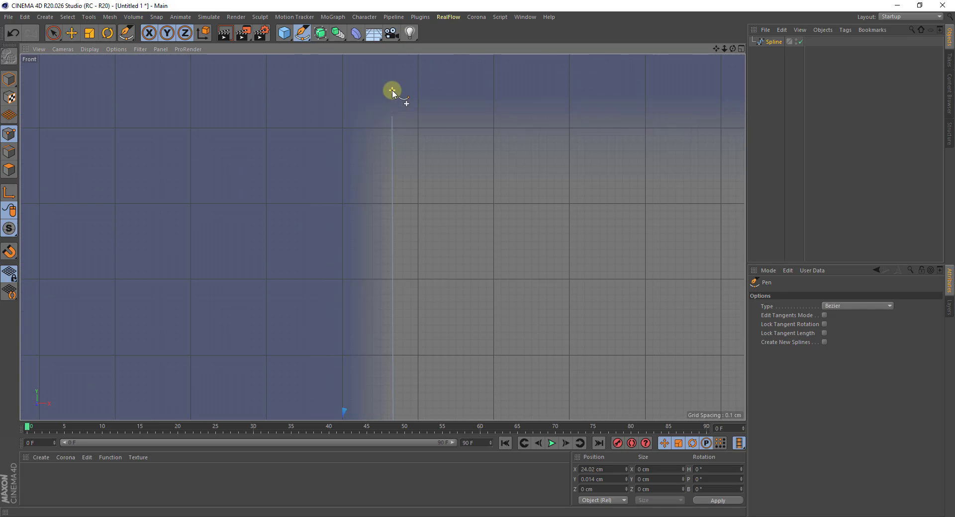
scroll(174, 222, down, 3)
scroll(569, 222, up, 3)
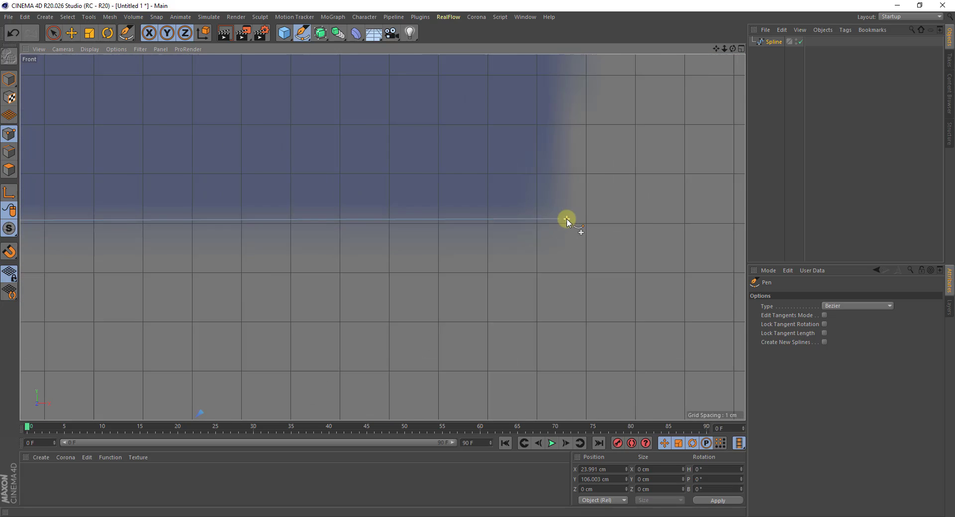
click(533, 224)
- Trace the crossbar's slanted right end up to about X 65, Y 150 cm, and its upper edge back to the stem
scroll(486, 330, down, 3)
scroll(544, 160, up, 3)
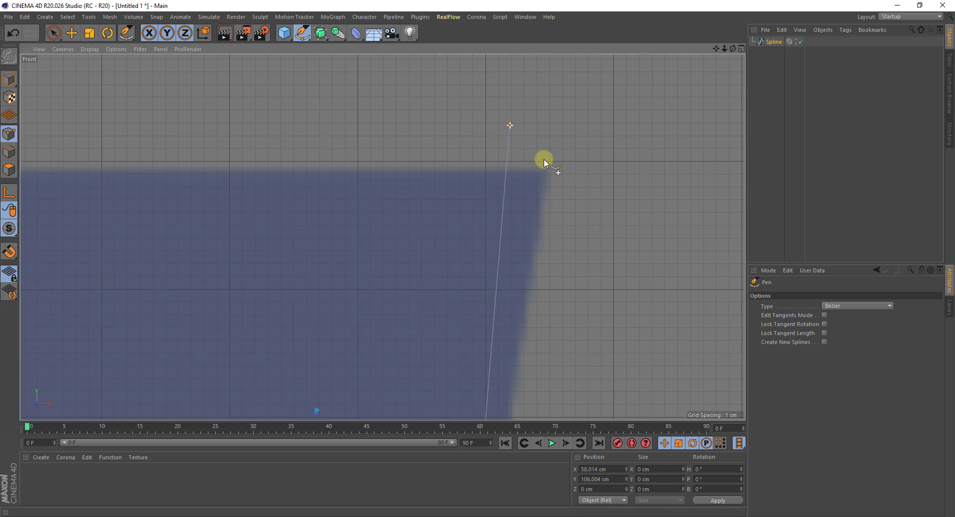
click(552, 160)
scroll(656, 228, down, 3)
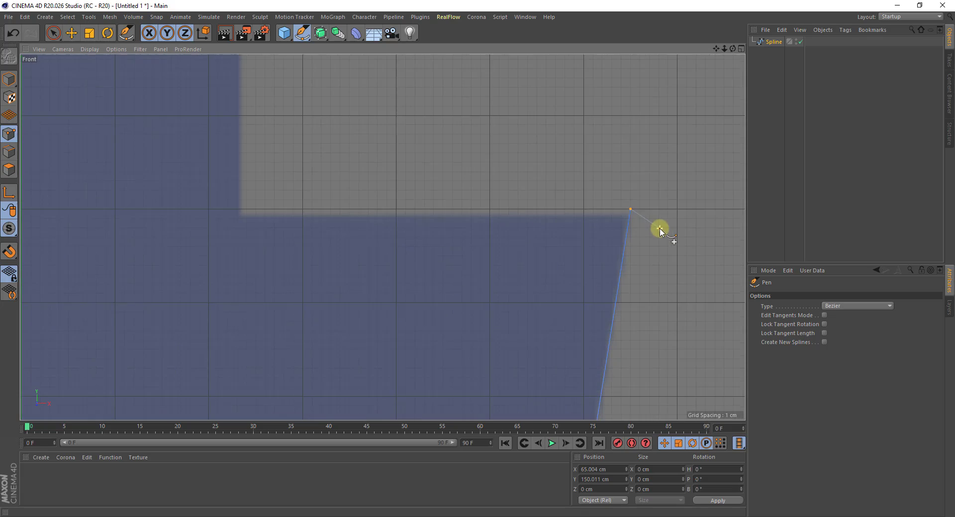
scroll(235, 211, up, 4)
click(352, 213)
- Continue up the stem to about Y 181 cm and curve the spline along the hook's inner bend to about X 46, Y 200 cm
scroll(341, 343, down, 3)
scroll(366, 219, up, 4)
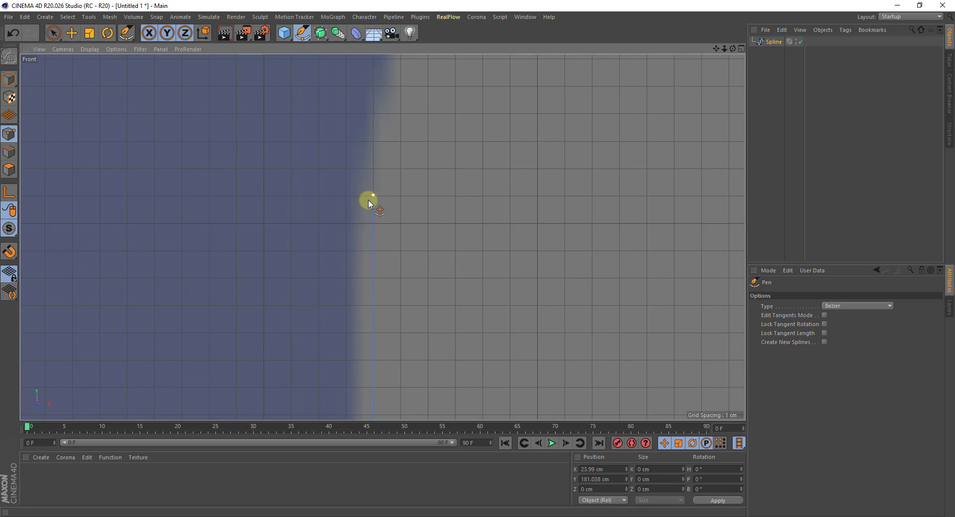
click(368, 203)
scroll(437, 207, up, 3)
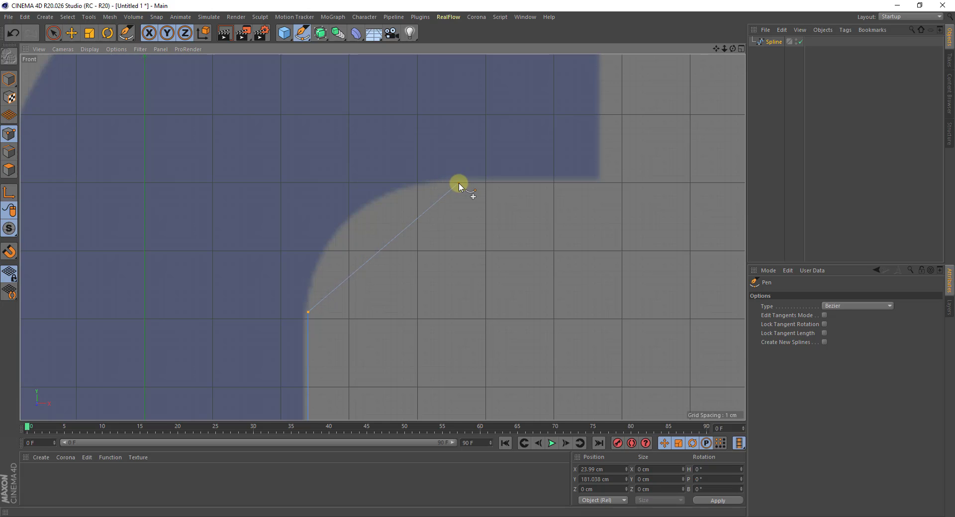
drag(457, 183, 566, 182)
- Trace the hook's lower edge to about X 67, Y 200 cm, and its straight end up to about Y 237 cm
scroll(570, 185, up, 5)
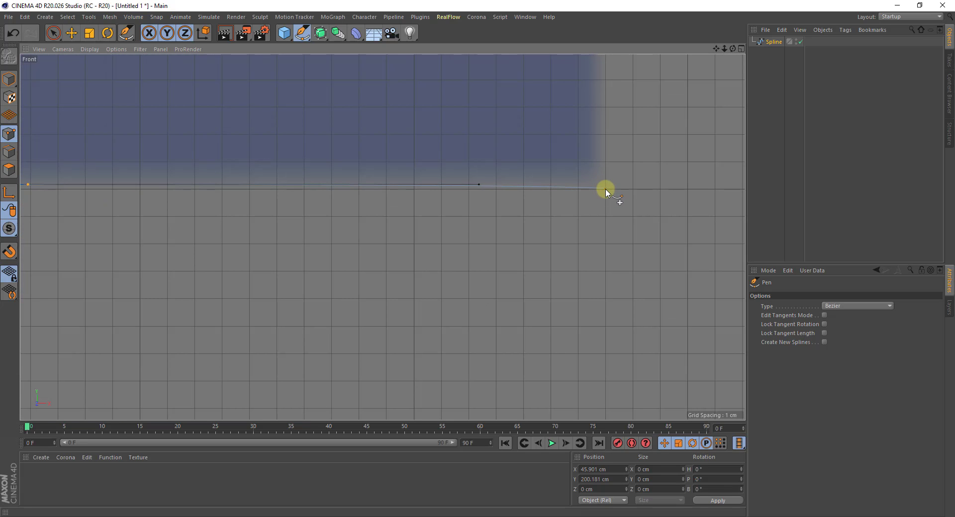
click(605, 189)
scroll(437, 299, down, 7)
scroll(482, 89, up, 5)
alt+middle_drag(485, 83, 513, 292)
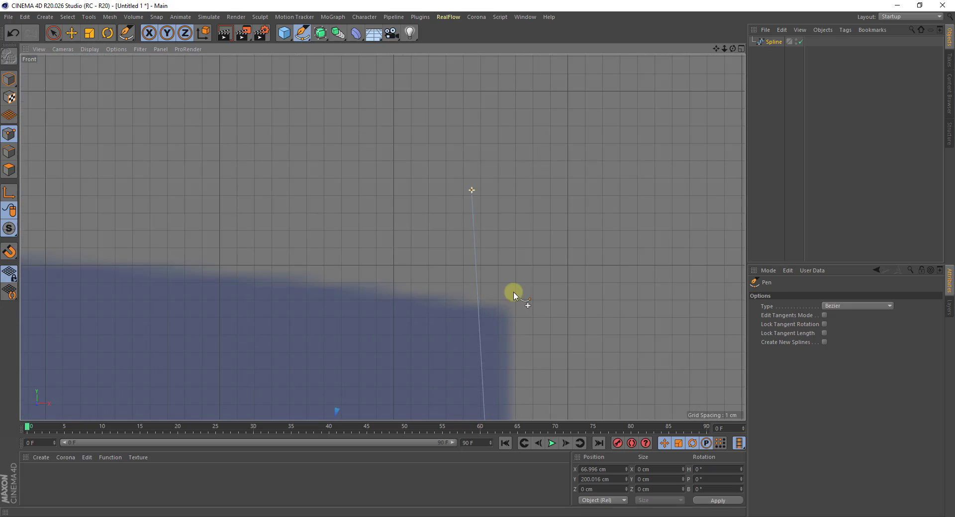
scroll(624, 305, down, 4)
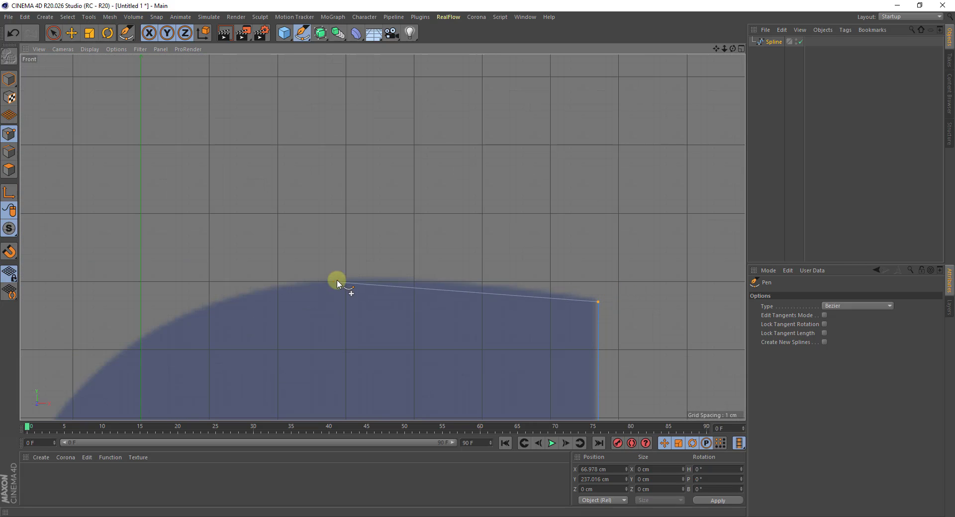
- Trace the hook's outer curve with smooth points at about X 34, Y 241 cm and X -23, Y 190 cm
click(371, 278)
drag(371, 278, 257, 280)
scroll(273, 271, down, 3)
scroll(246, 358, up, 5)
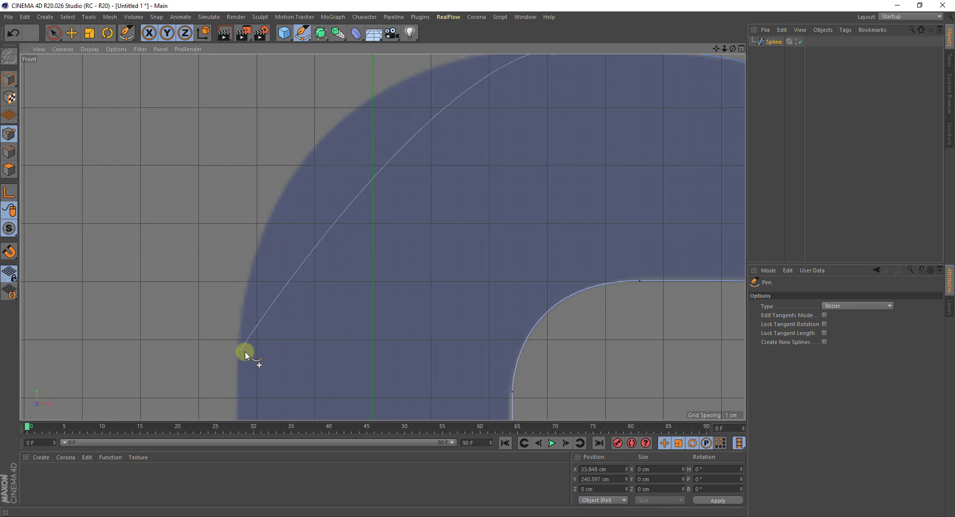
drag(237, 341, 237, 510)
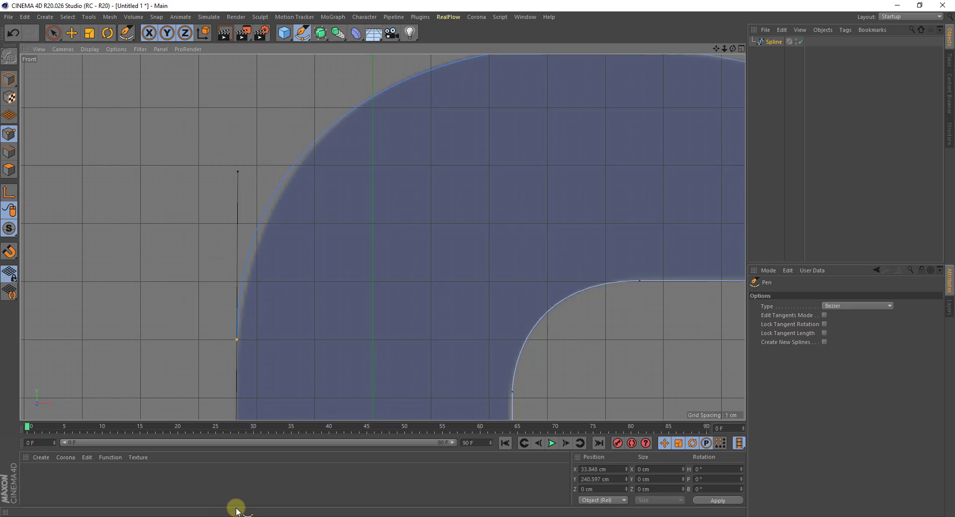
- Trace down the stem's left side to about Y 150 cm and out along the crossbar's upper edge to about X -62 cm
scroll(252, 305, down, 3)
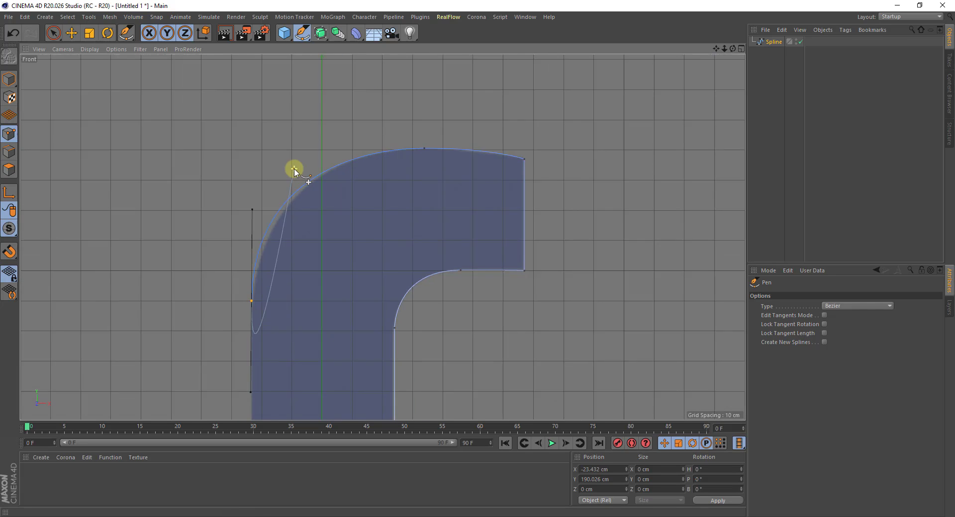
scroll(256, 379, up, 6)
scroll(263, 396, up, 5)
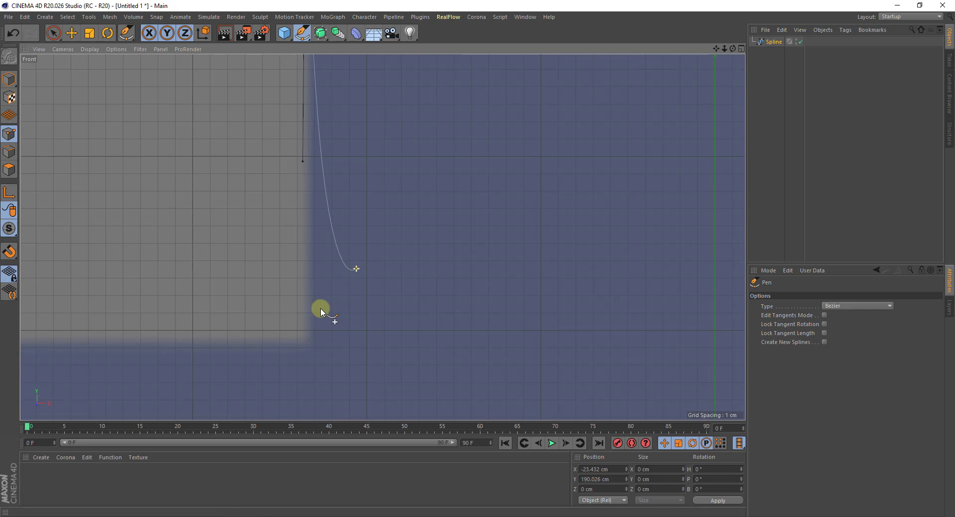
scroll(313, 303, down, 2)
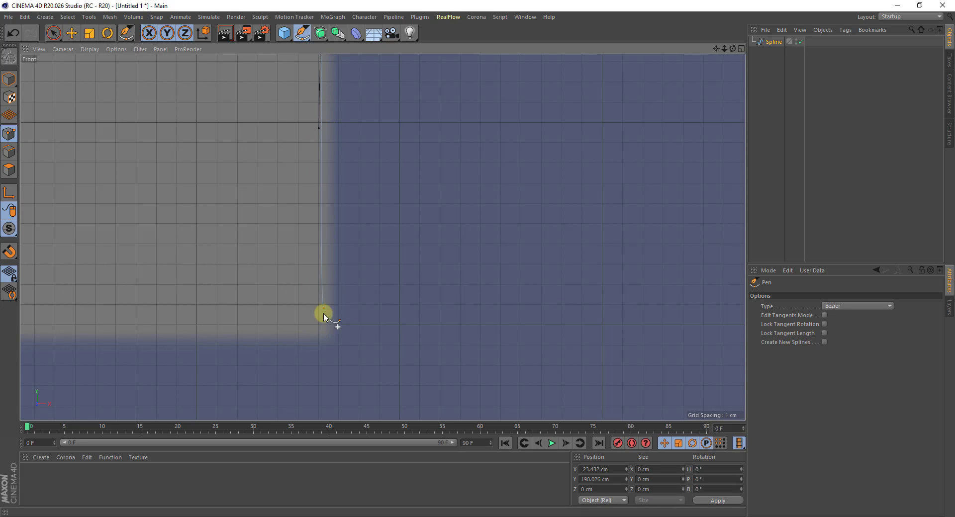
click(321, 326)
scroll(264, 331, up, 4)
scroll(255, 270, down, 4)
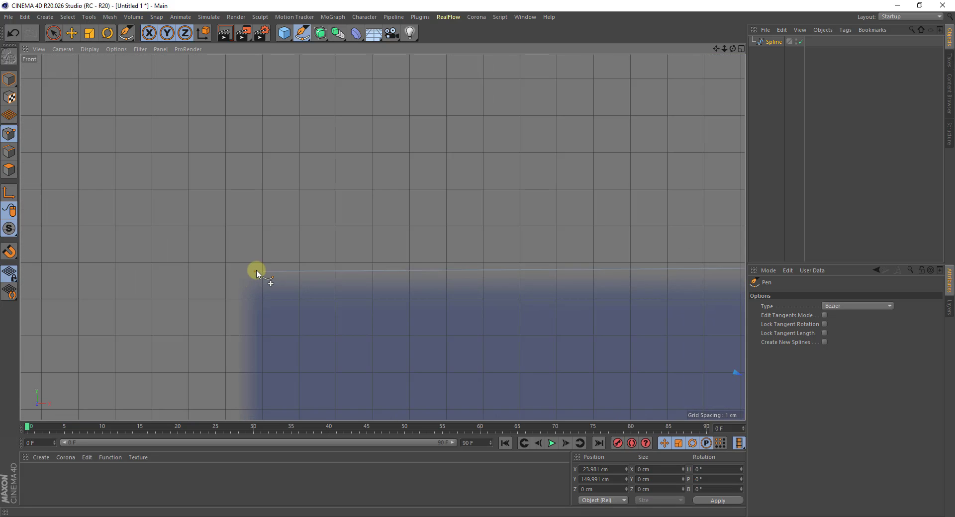
click(228, 262)
- Trace the crossbar's left end down to about Y 106 cm and its lower edge back to the stem at about X -24 cm
scroll(168, 272, up, 4)
scroll(230, 404, up, 6)
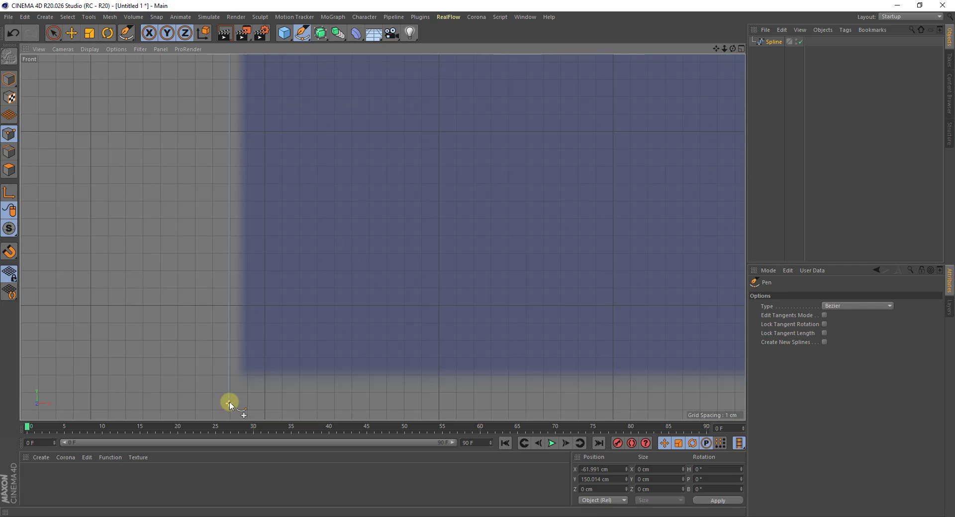
click(230, 346)
scroll(57, 340, down, 3)
scroll(380, 326, up, 4)
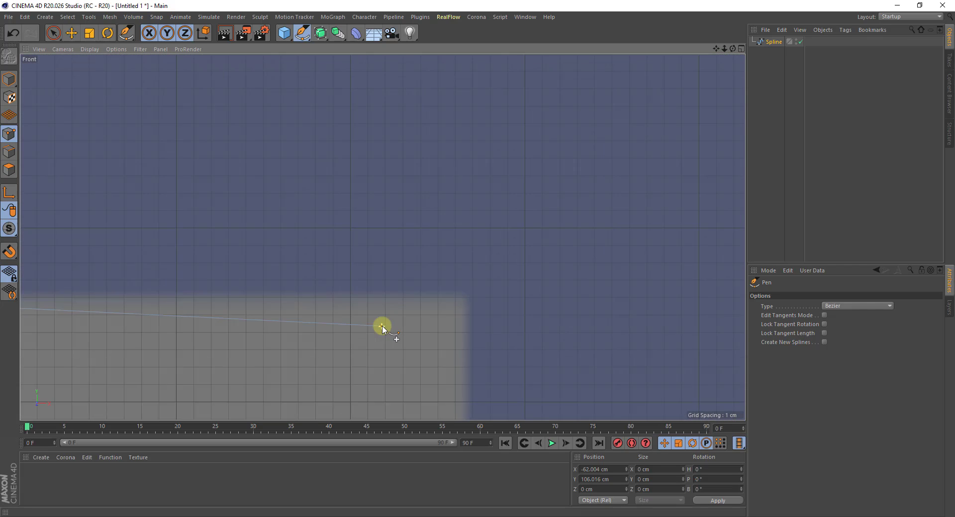
click(499, 279)
- Close the f outline by joining the spline to its starting point at the stem's lower-left corner
scroll(198, 230, down, 4)
scroll(198, 231, down, 4)
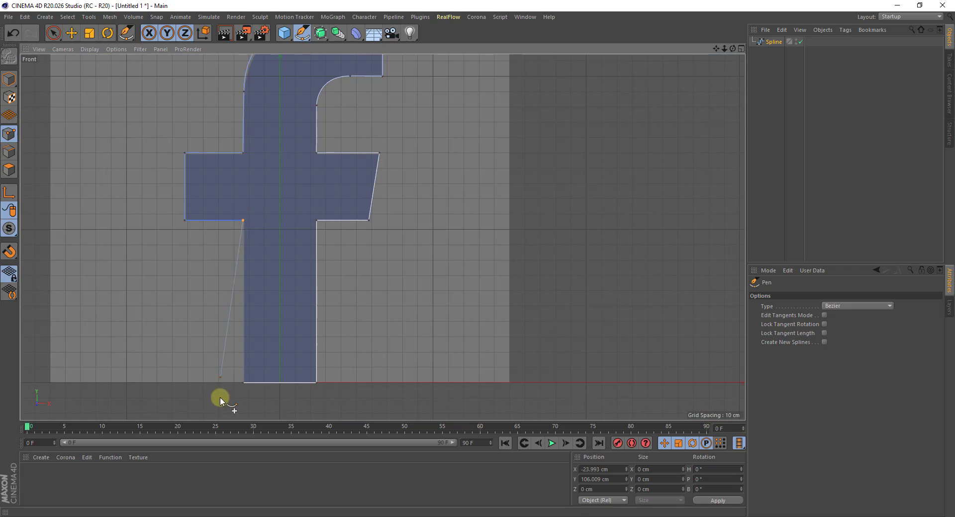
click(243, 383)
scroll(304, 395, down, 3)
scroll(324, 198, up, 6)
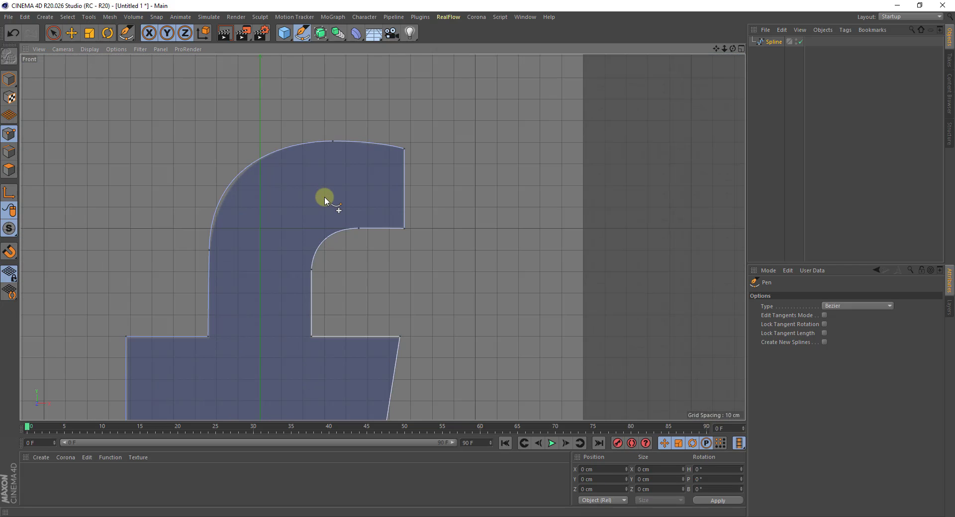
- Shorten the outward tangent handle of the spline point where the hook's inner curve meets its lower edge, and return to model mode
click(55, 34)
drag(55, 34, 86, 64)
drag(375, 252, 370, 240)
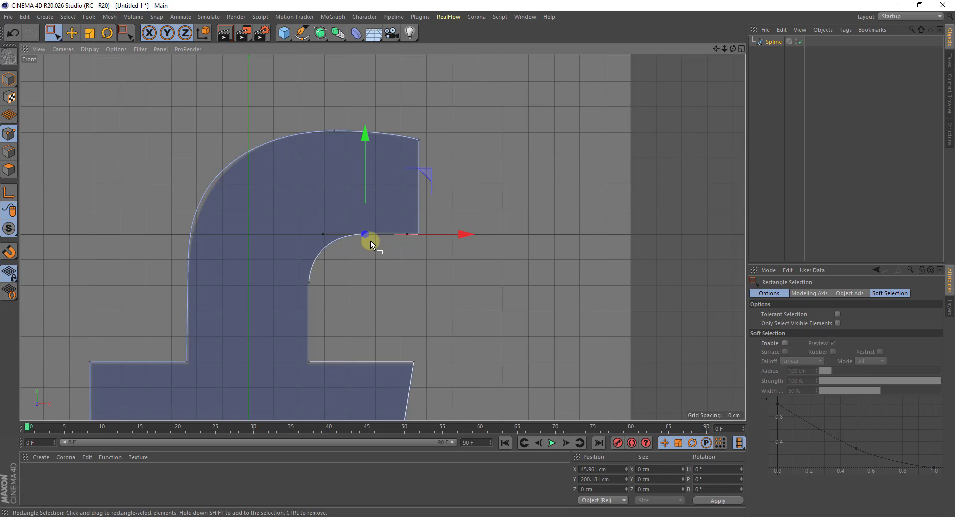
click(302, 33)
scroll(367, 219, up, 8)
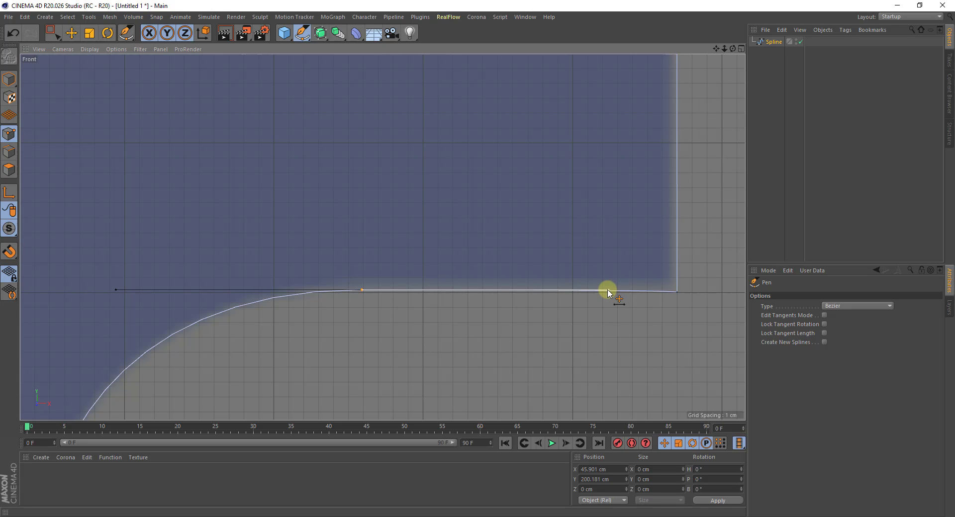
drag(607, 293, 462, 292)
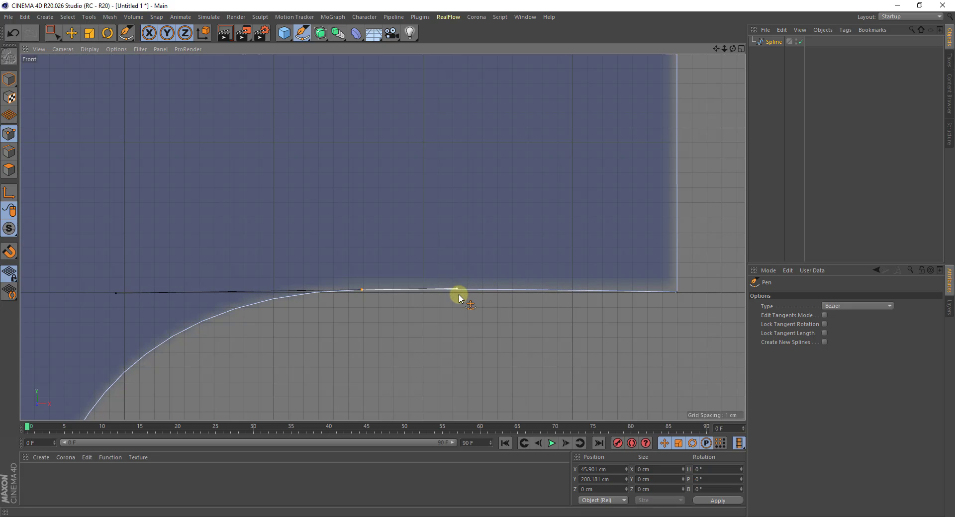
scroll(516, 264, down, 4)
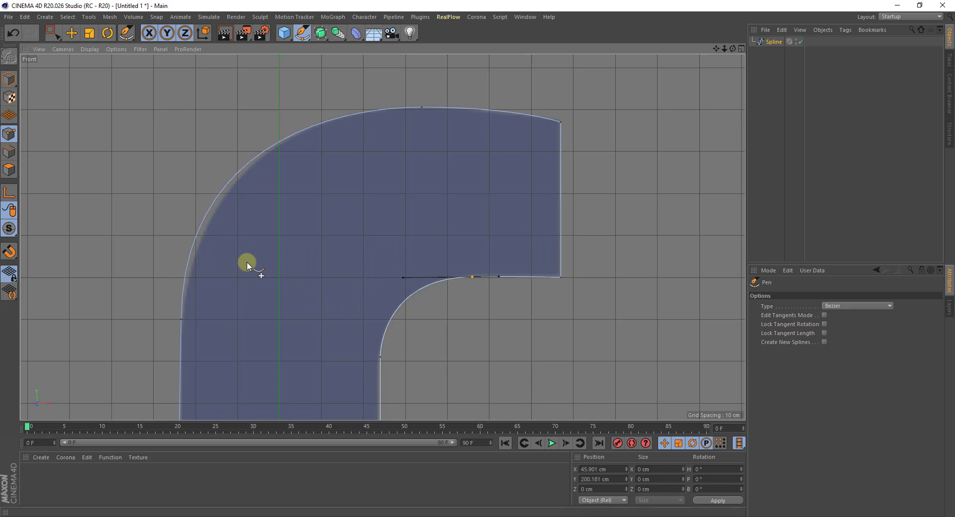
click(9, 79)
drag(51, 35, 70, 44)
scroll(452, 200, down, 5)
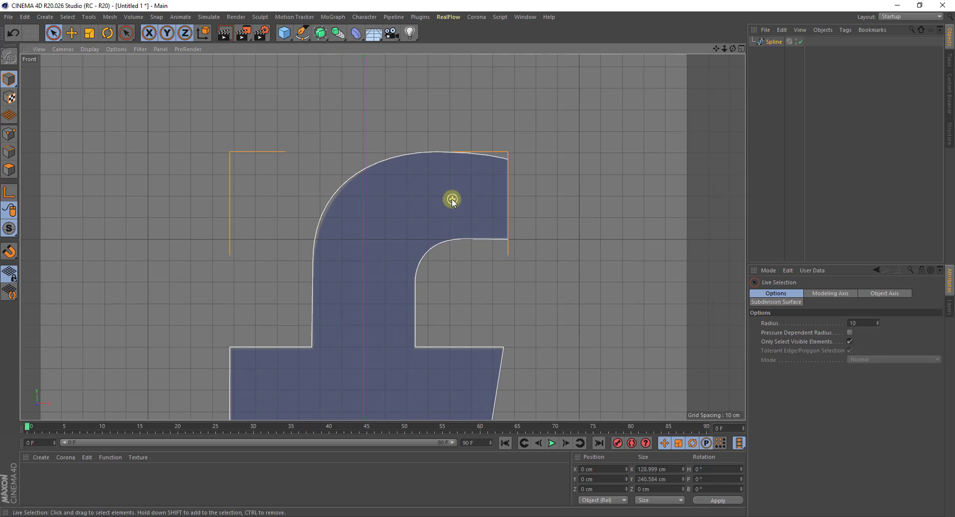
- Remove the background reference image from the Front viewport's settings
click(768, 270)
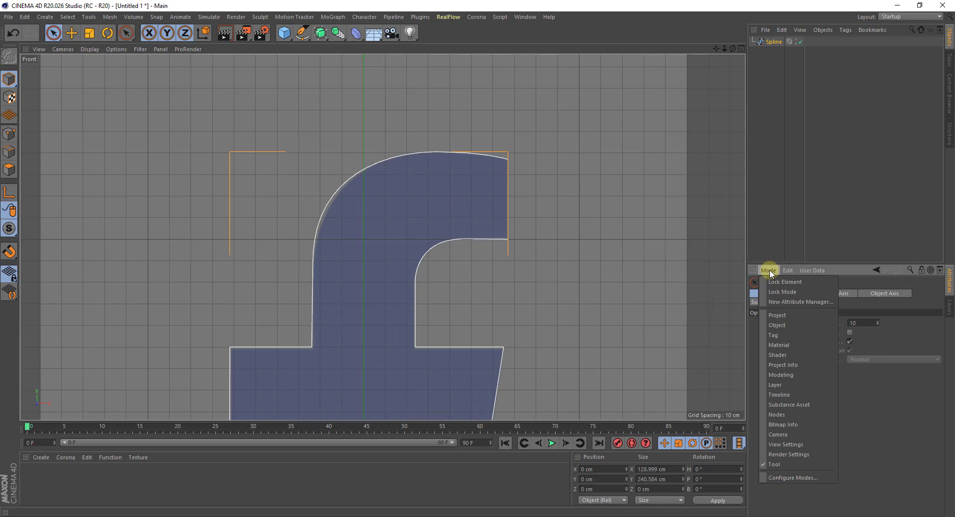
click(777, 444)
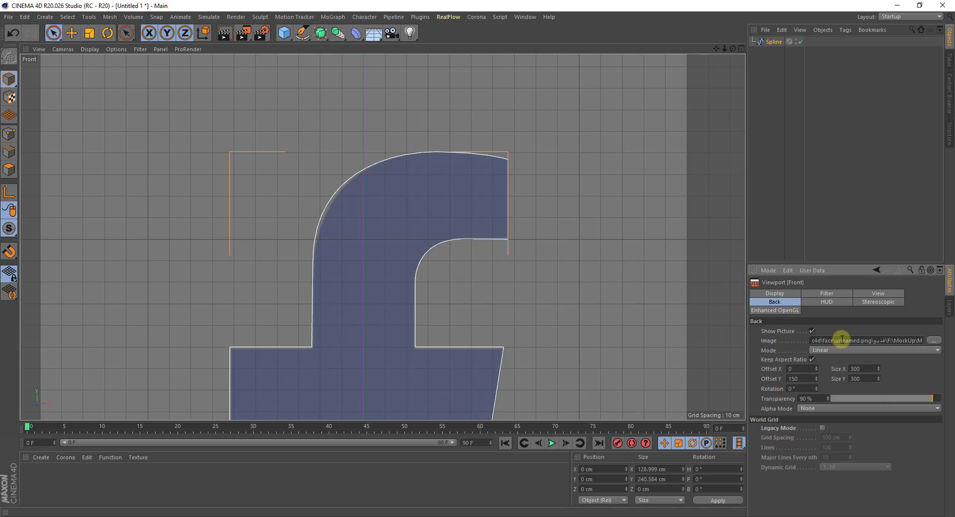
click(842, 339)
key(BackSpace)
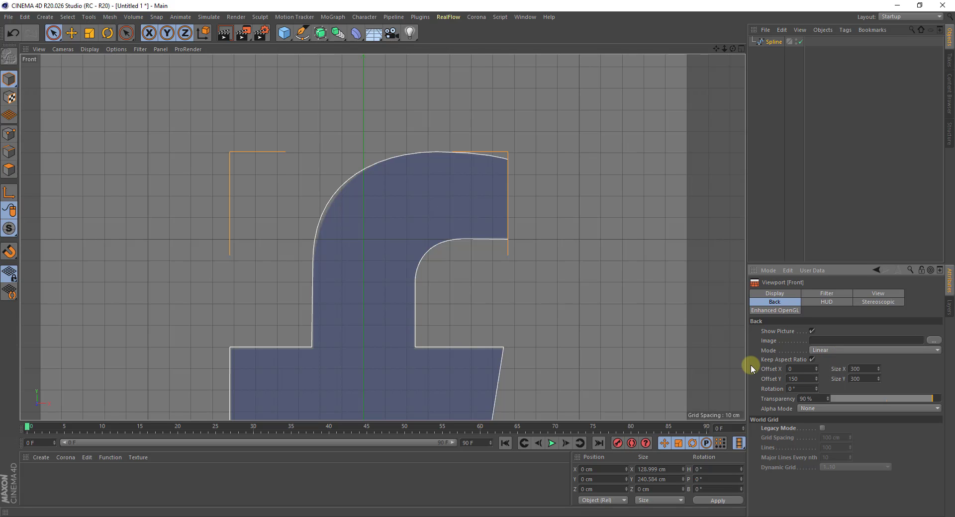
key(Return)
- Add an Extrude object in the perspective view and nest the f spline inside it
middle_click(484, 192)
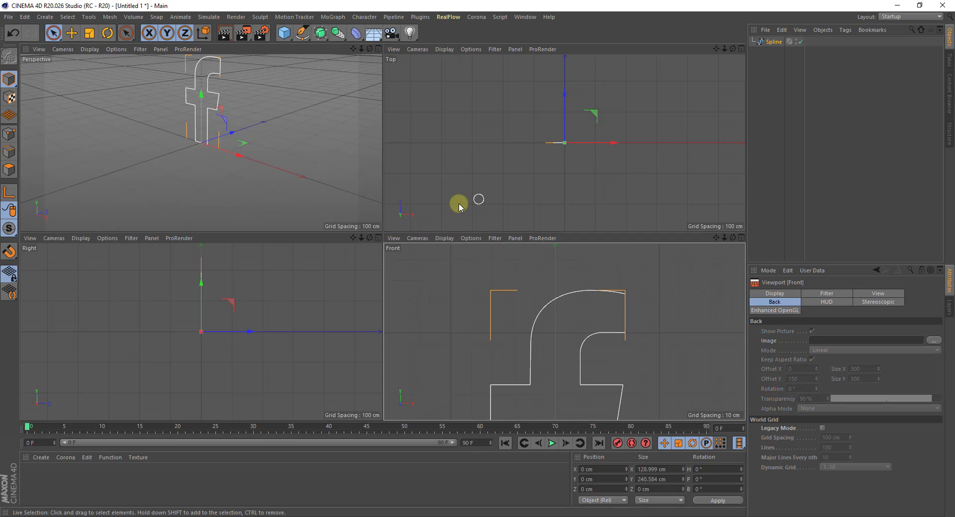
middle_click(314, 157)
scroll(353, 190, up, 2)
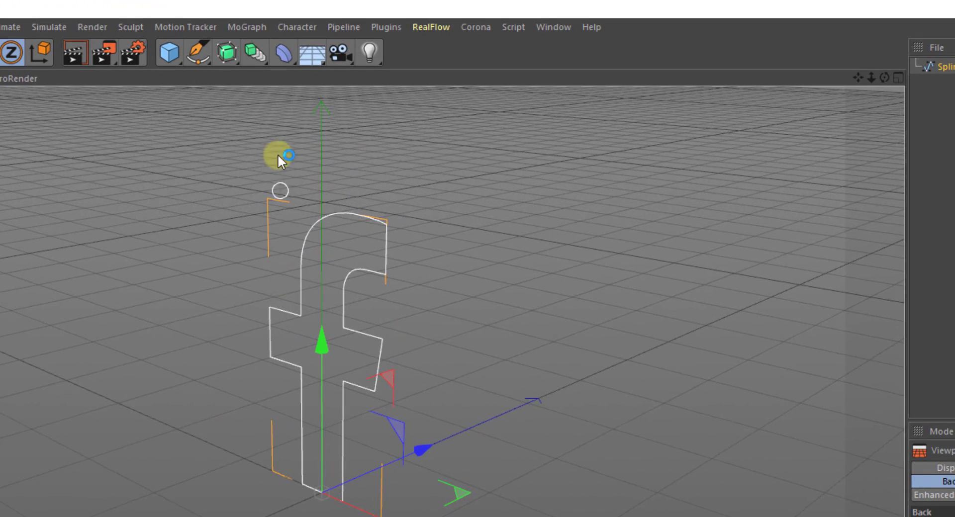
click(228, 52)
click(408, 75)
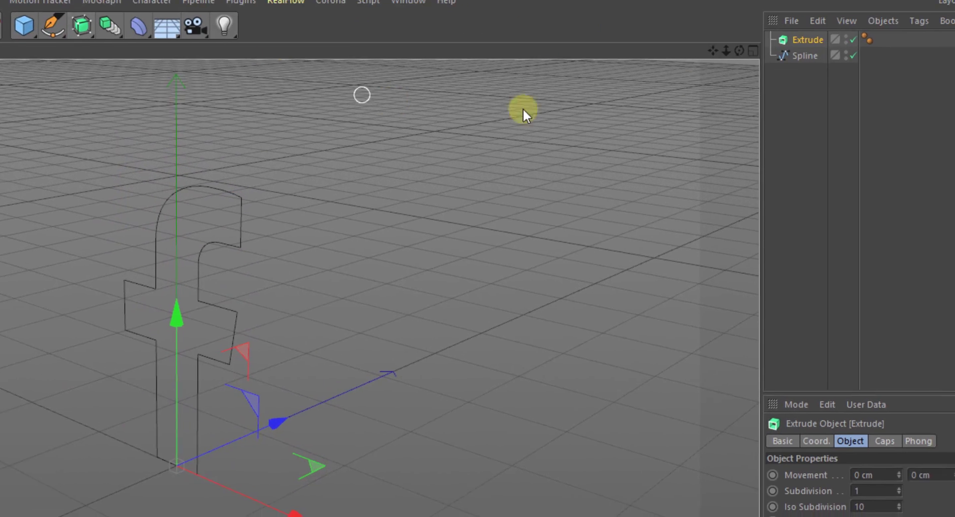
drag(776, 47, 782, 36)
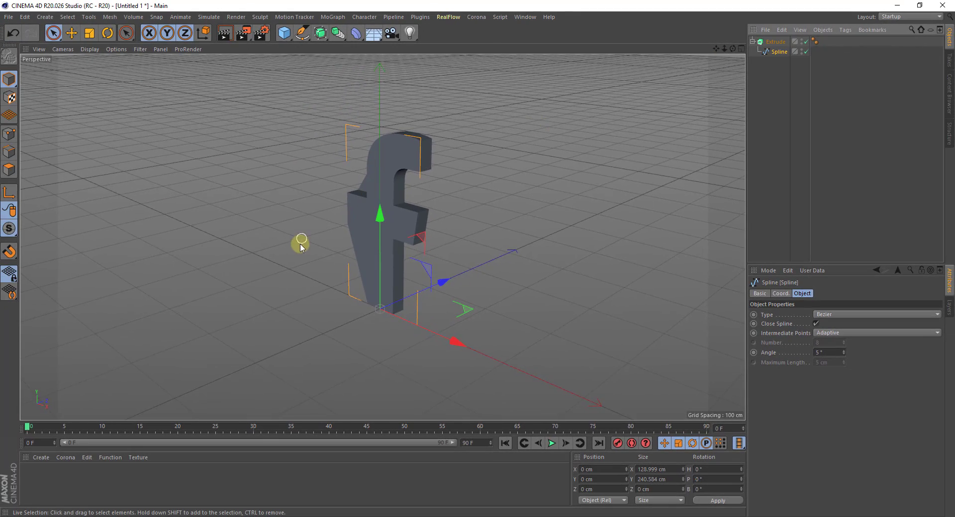
- Shorten the lower tangent handle of the point where the hook's outer curve meets the stem, and return to model mode
scroll(338, 222, up, 3)
alt+drag(369, 256, 393, 238)
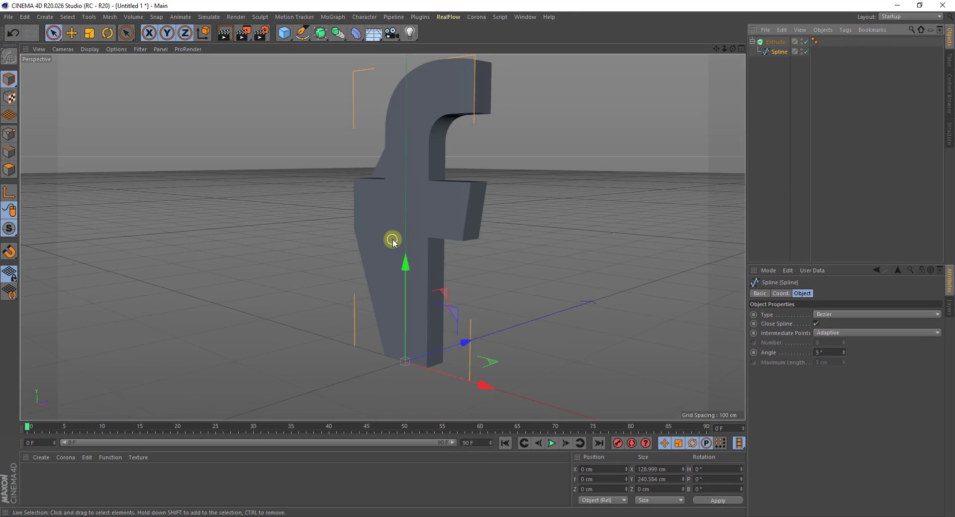
middle_click(397, 237)
middle_click(507, 347)
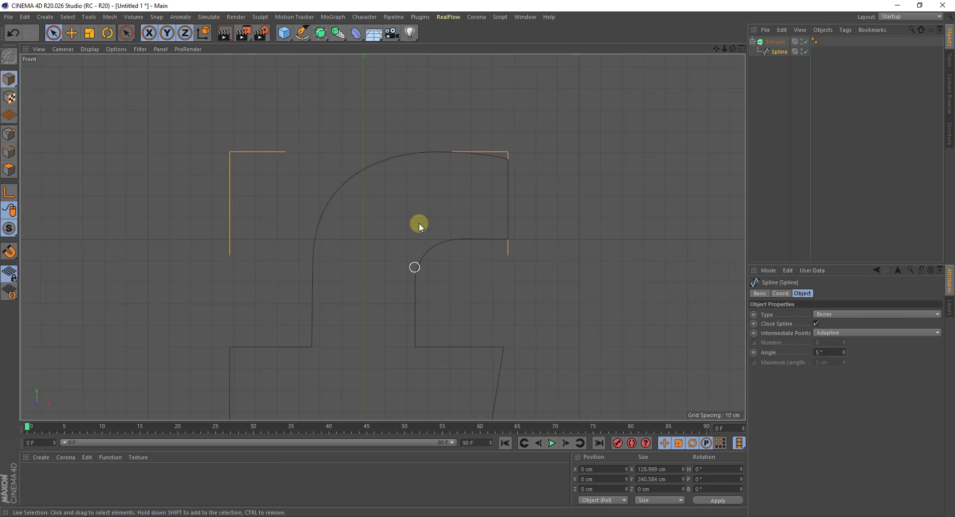
scroll(420, 221, down, 2)
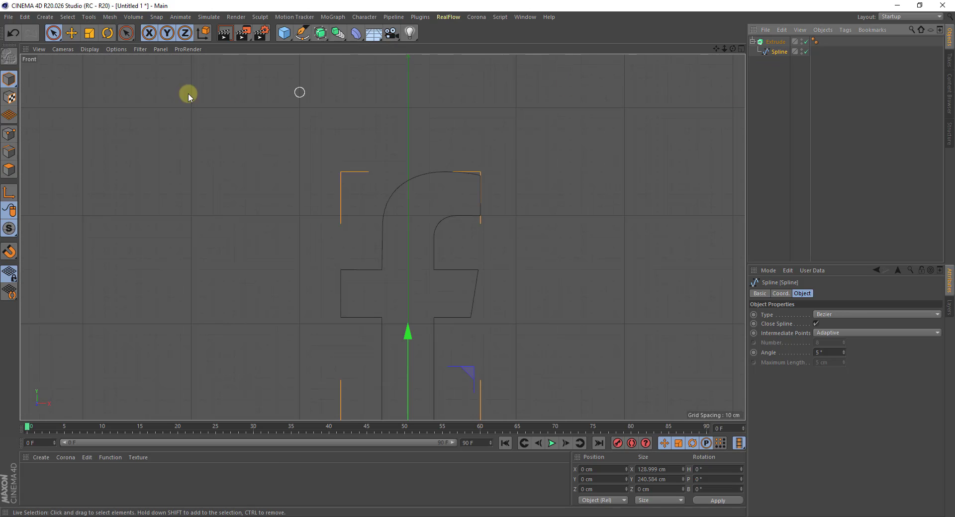
click(10, 132)
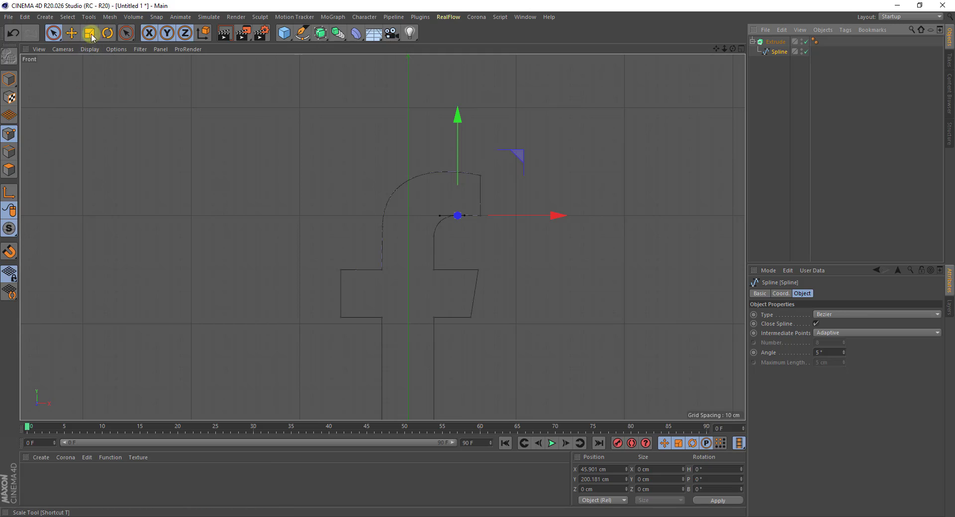
drag(53, 33, 80, 59)
middle_click(338, 241)
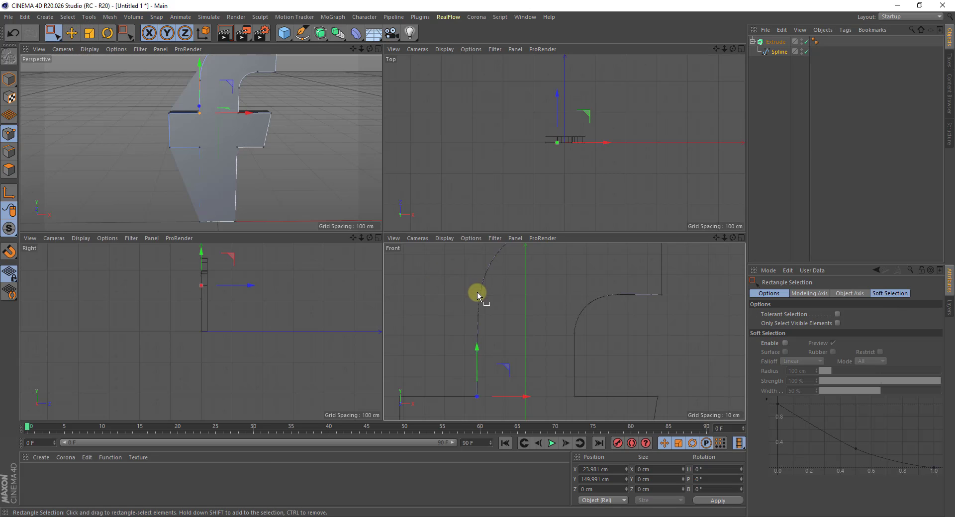
drag(510, 336, 511, 336)
click(302, 33)
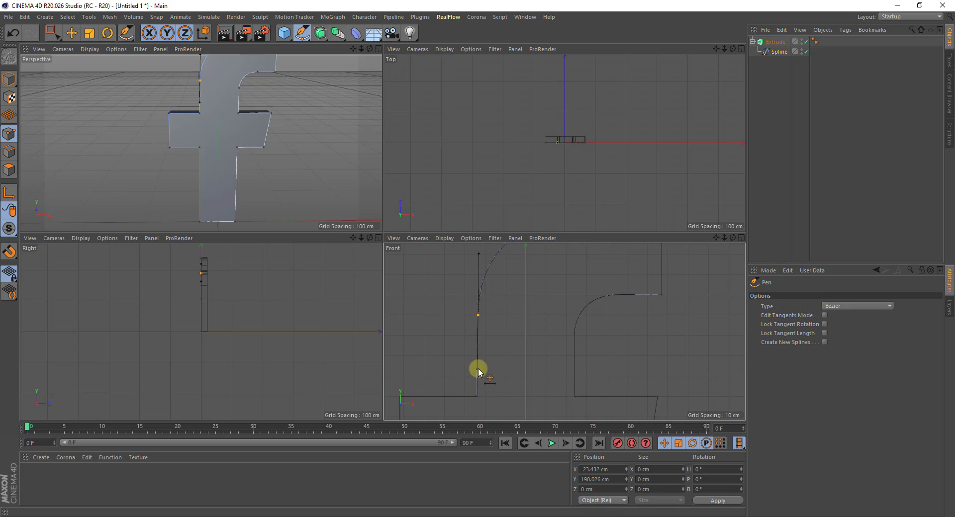
drag(477, 367, 477, 358)
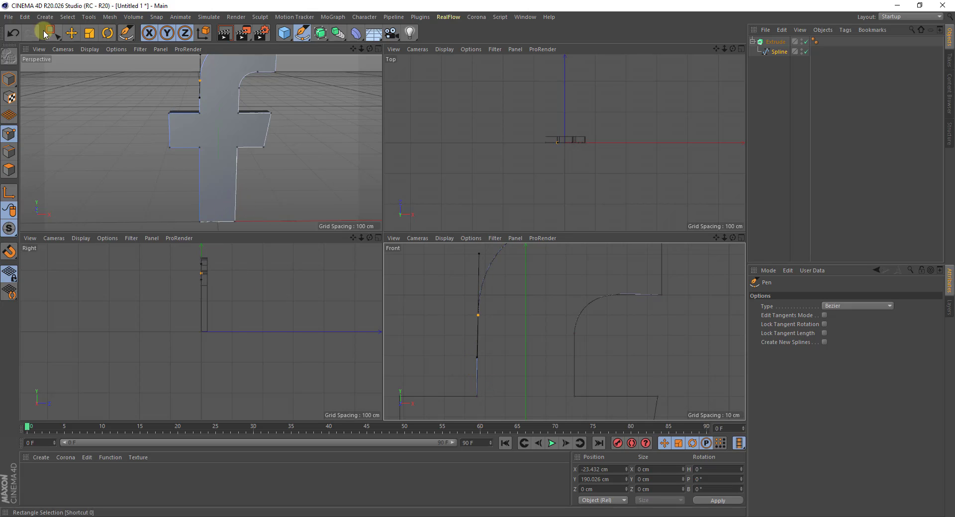
click(9, 79)
click(53, 32)
- Select the Extrude object and move only its axis up to about Y 122 cm, near the letter's mid-height
middle_click(235, 199)
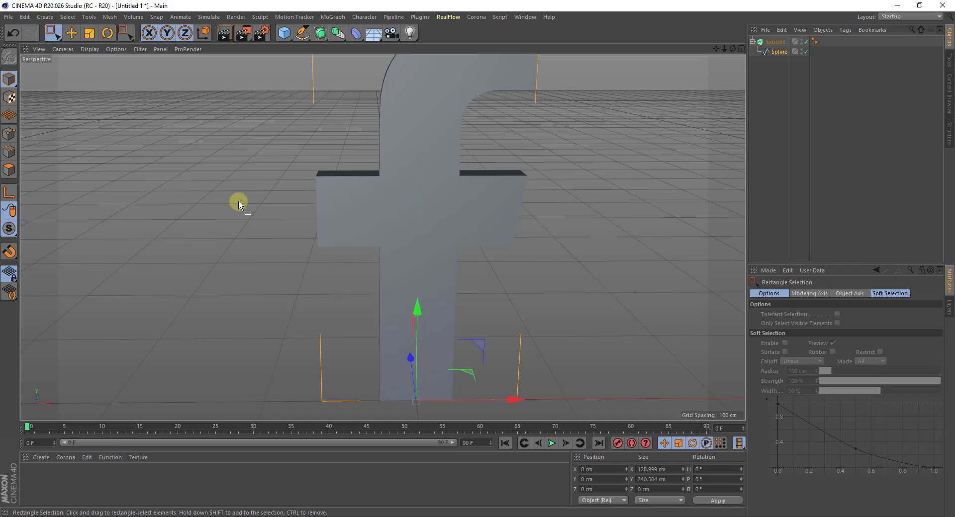
alt+drag(364, 305, 324, 366)
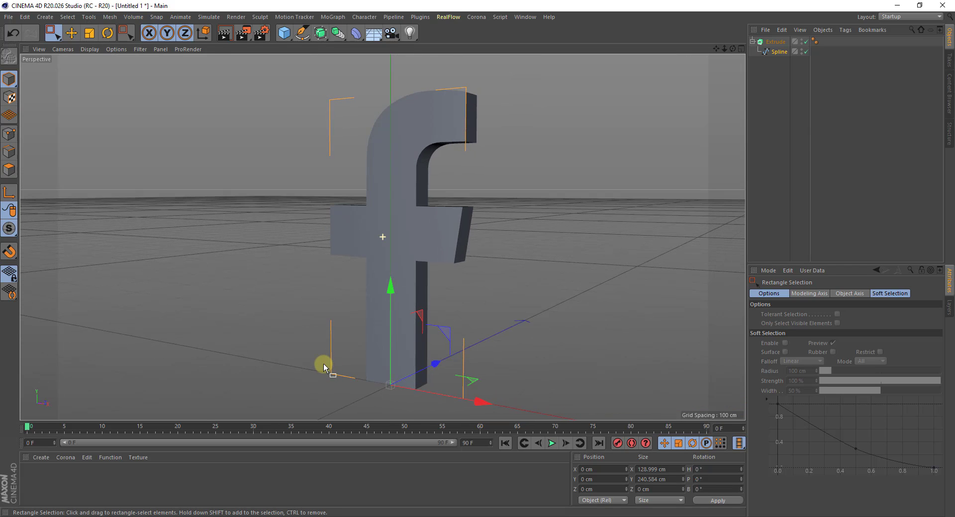
click(752, 42)
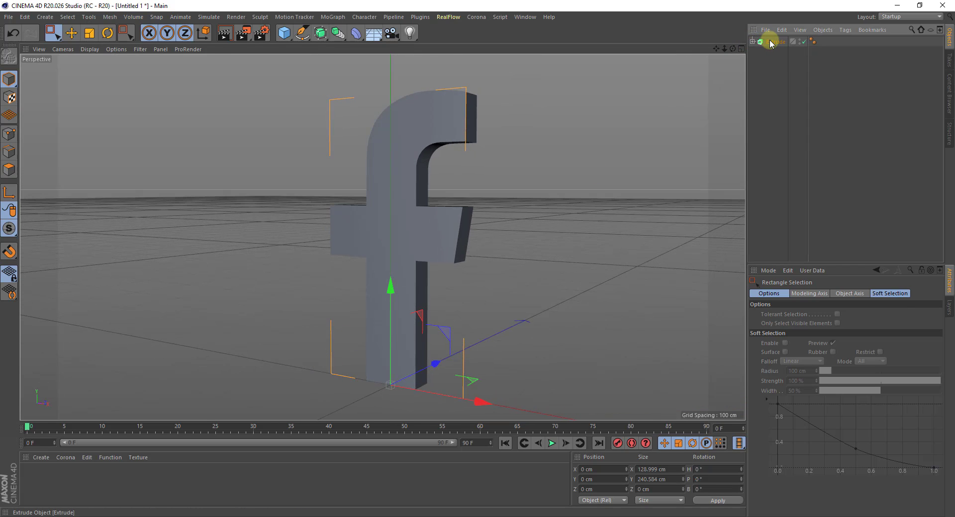
click(770, 43)
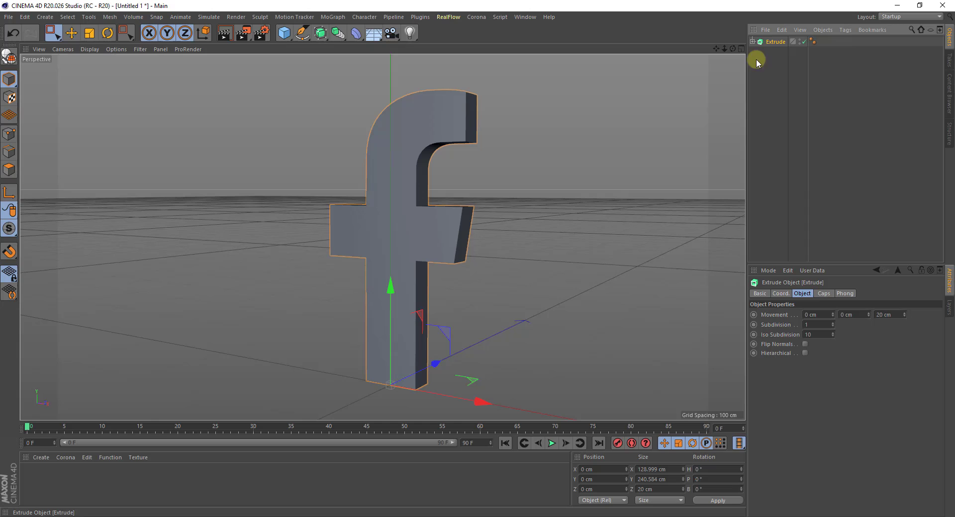
click(7, 193)
drag(390, 287, 409, 147)
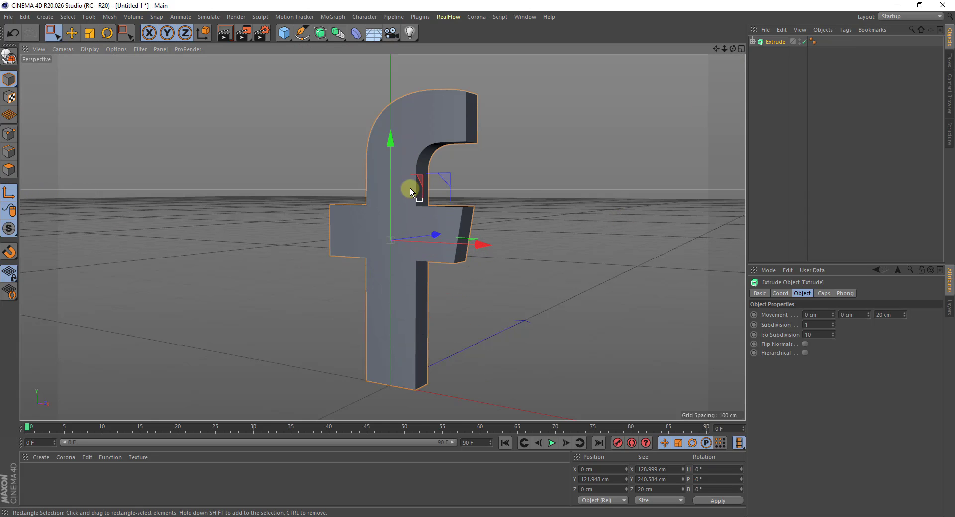
- Set the f extrusion's depth along Z to 50 cm
double_click(881, 314)
text(50)
key(Return)
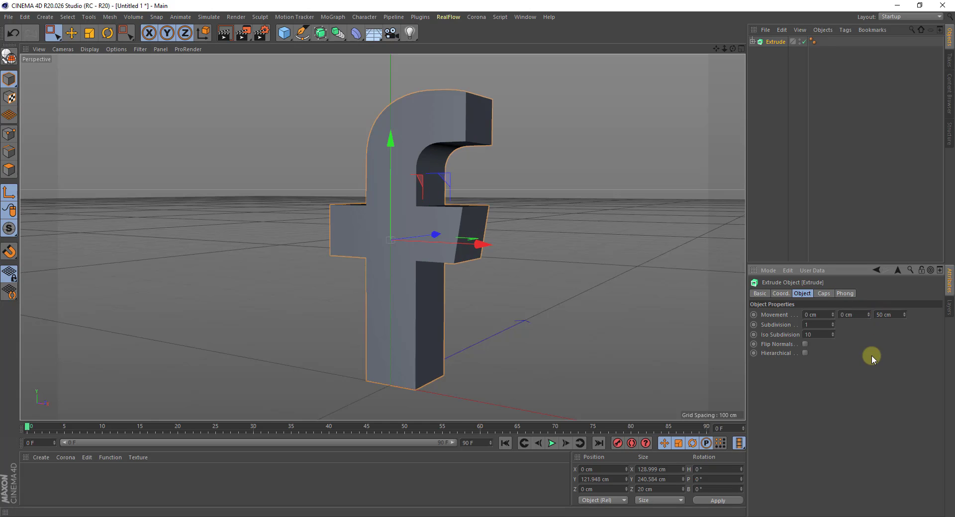
- Move the Extrude object's axis back to about Z 29 cm, near the middle of the letter's depth
middle_click(410, 290)
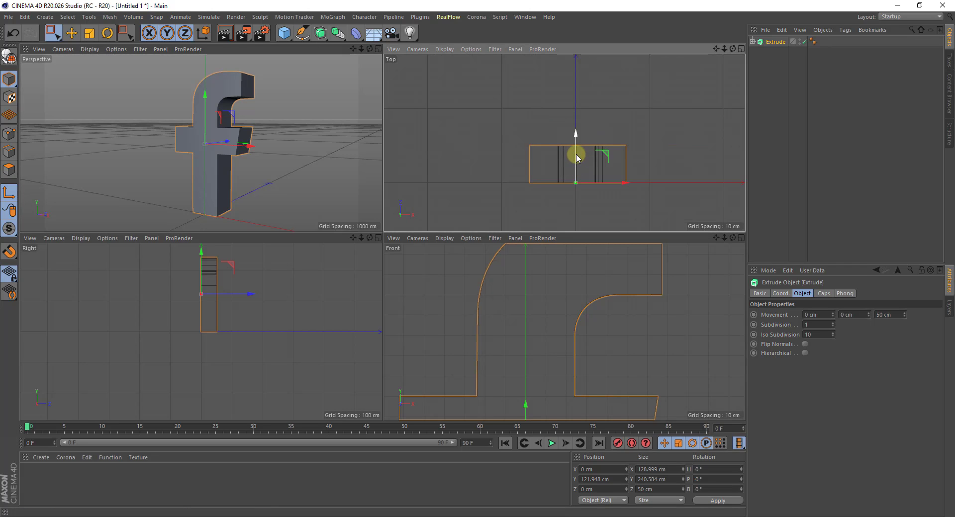
drag(577, 157, 578, 136)
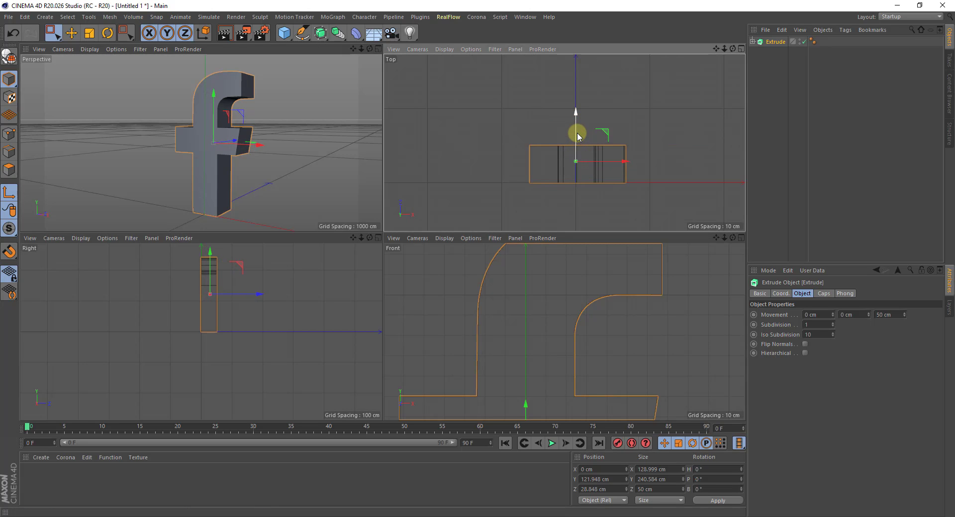
middle_click(257, 195)
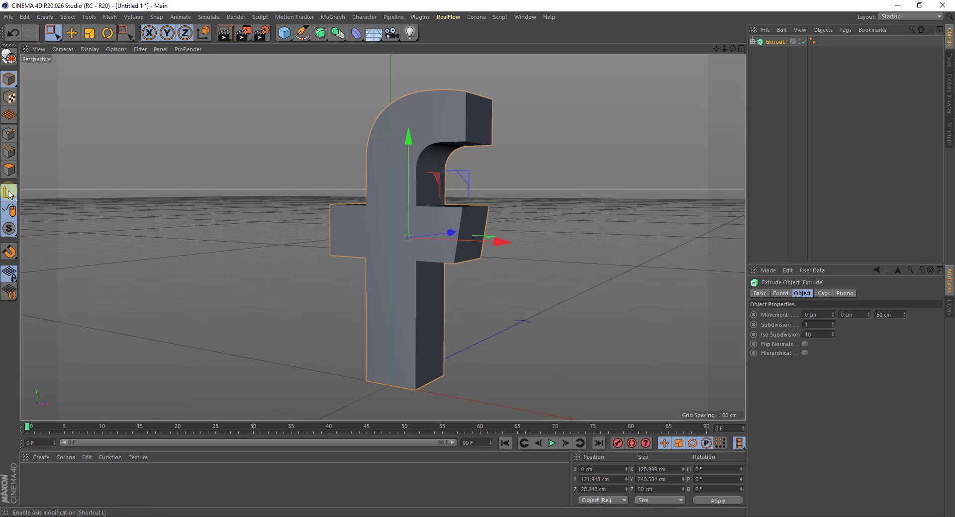
- Set both the start and end caps of the f extrusion to Fillet Cap
click(823, 293)
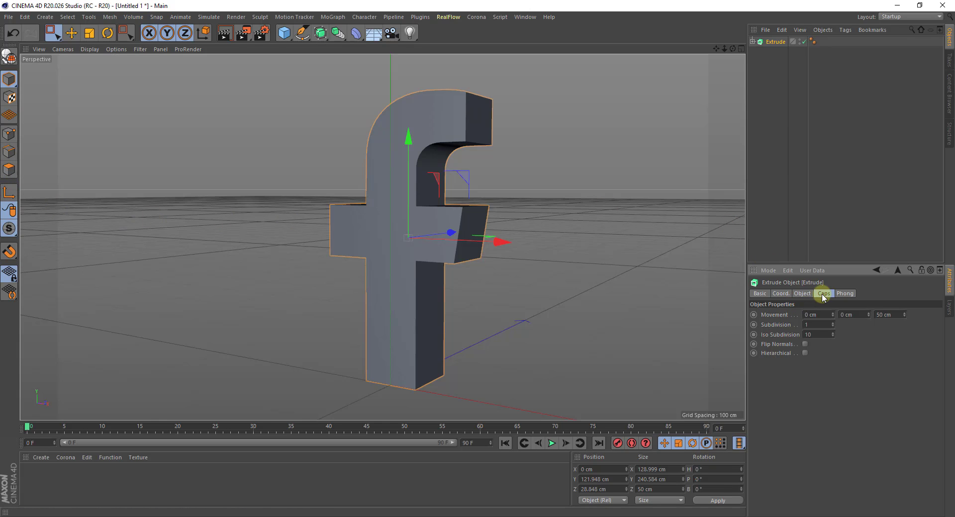
click(849, 314)
click(852, 354)
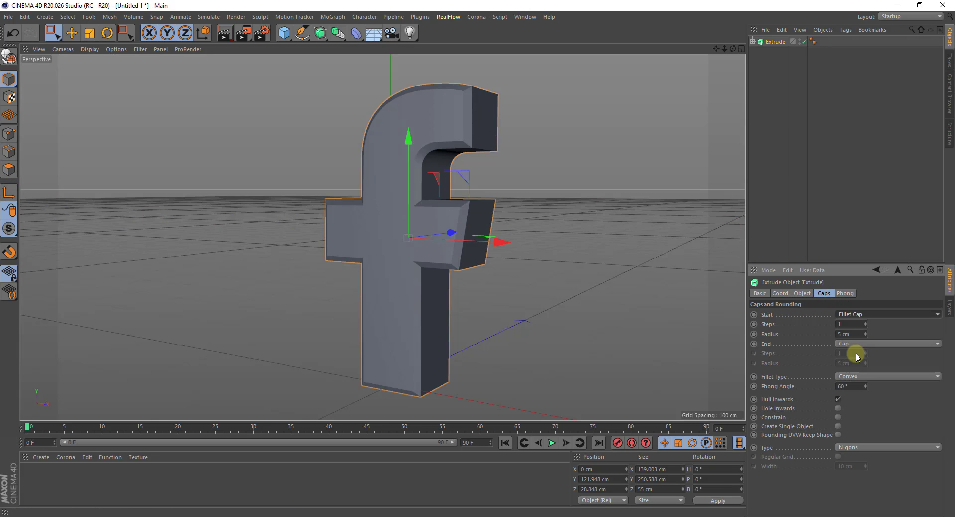
click(866, 344)
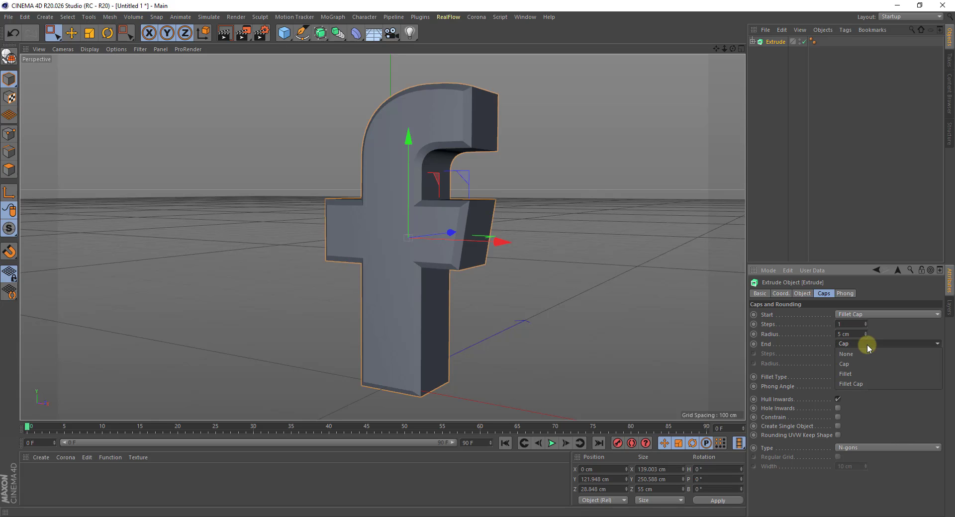
click(866, 383)
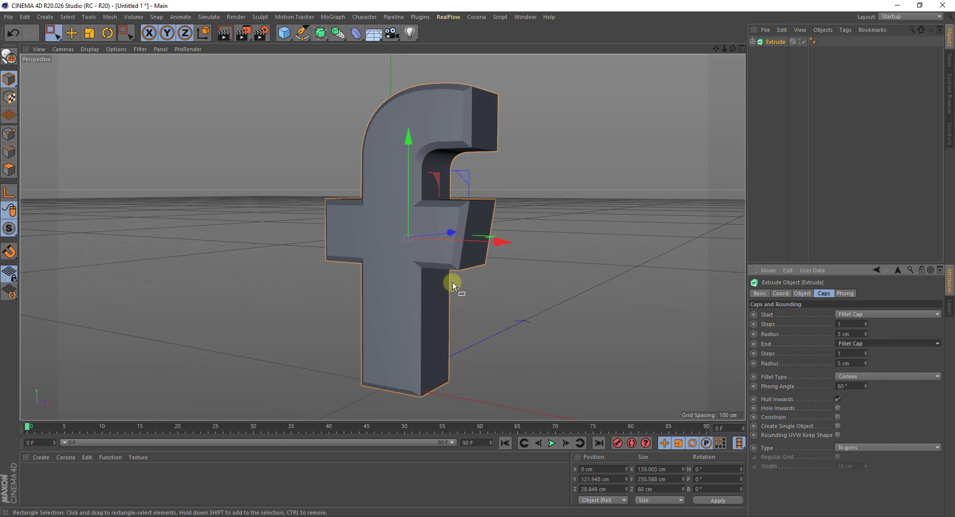
alt+drag(450, 280, 214, 282)
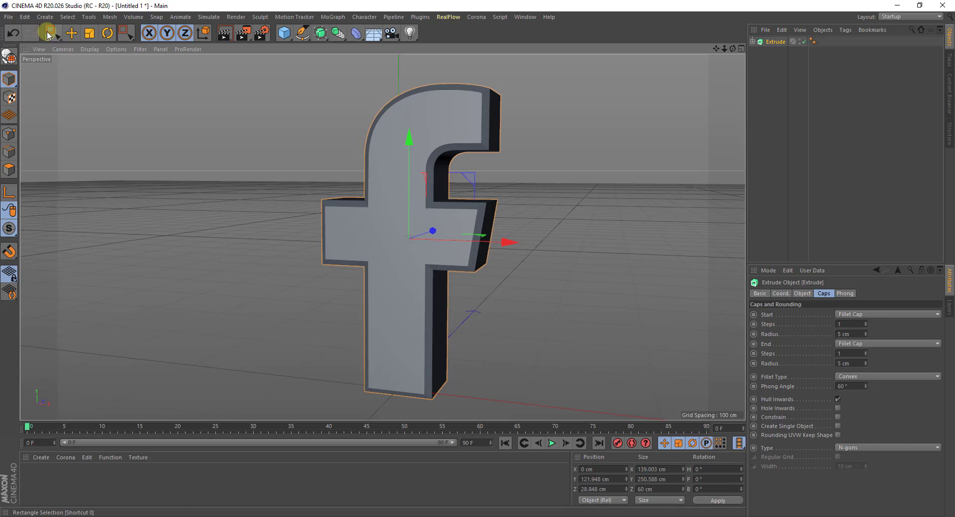
- Switch to Live Selection, add a sphere primitive and raise it above the f to about Y 344 cm
drag(49, 34, 84, 37)
alt+drag(374, 378, 392, 362)
click(518, 360)
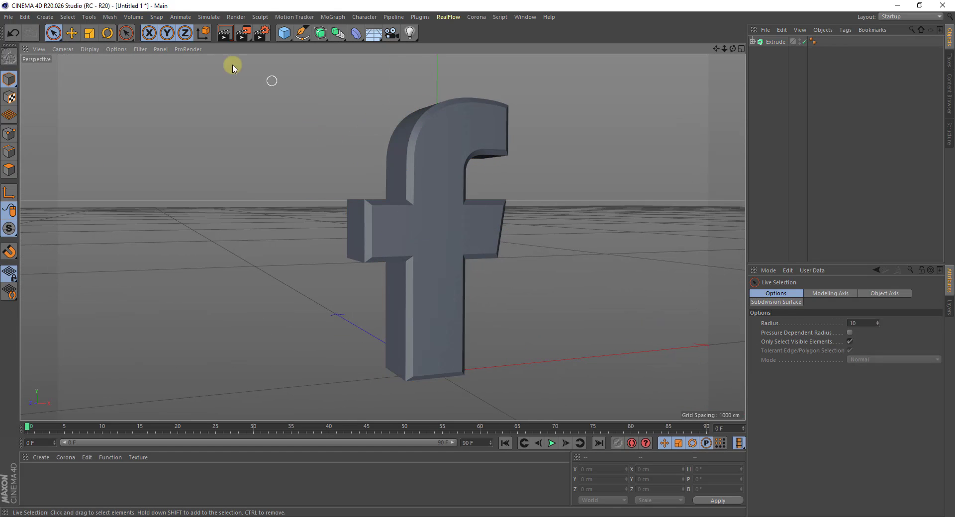
click(285, 34)
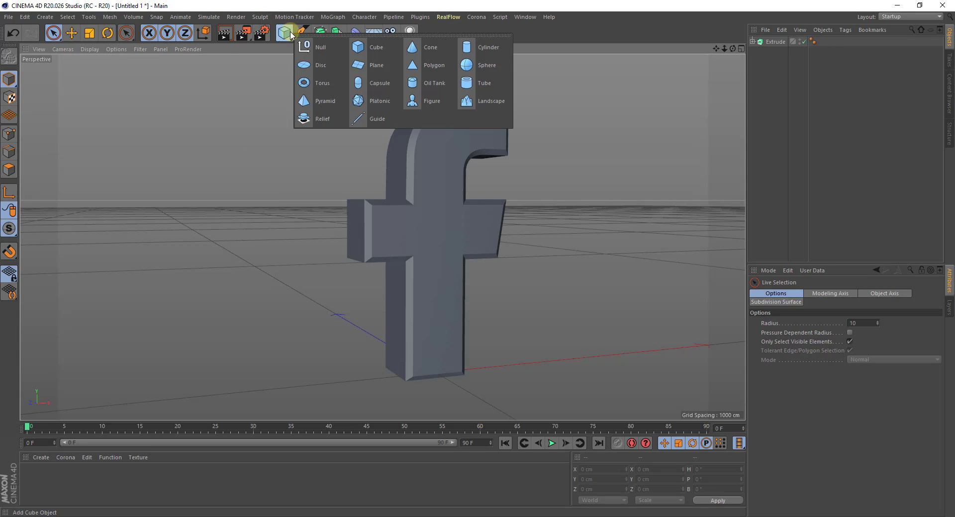
click(475, 66)
scroll(419, 253, down, 3)
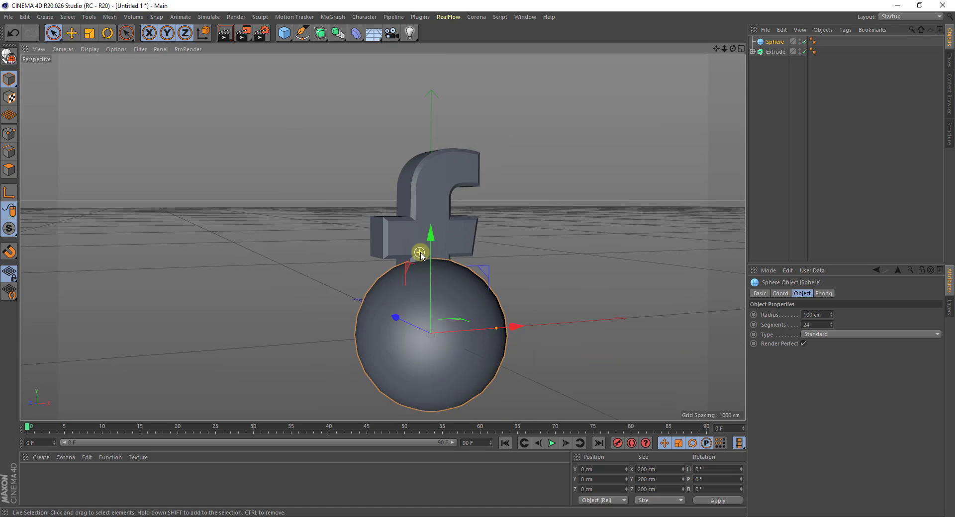
drag(431, 226, 431, 30)
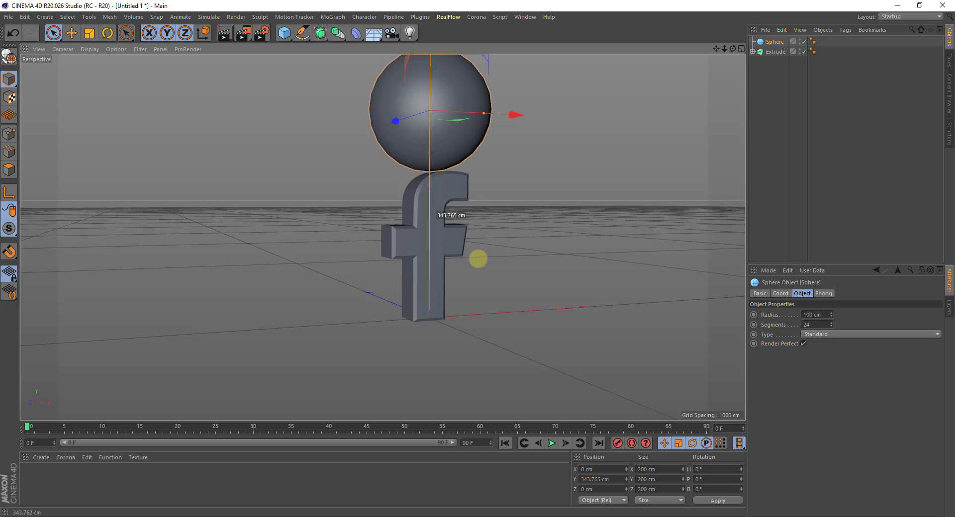
- Set the sphere's radius to 10 cm with 30 segments and lower it to about Y 260 cm, just above the f
click(814, 315)
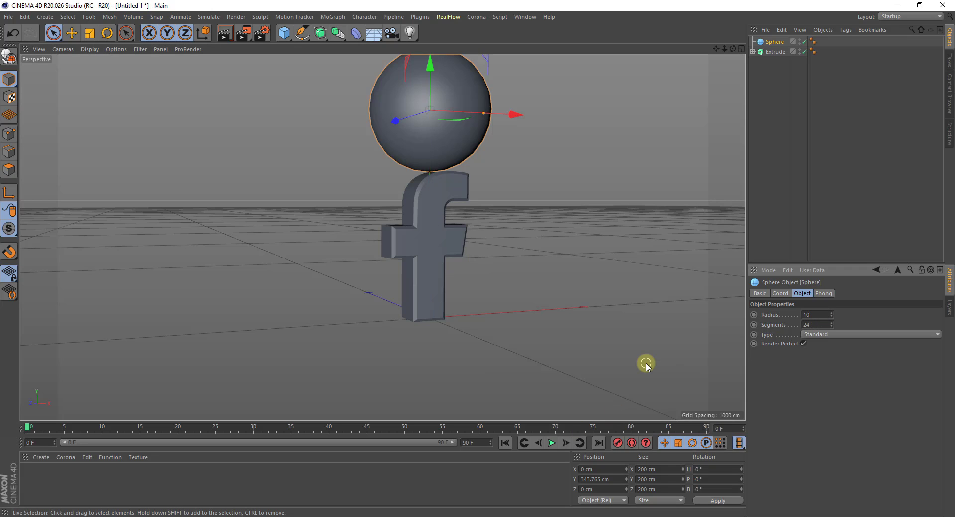
key(Return)
click(810, 324)
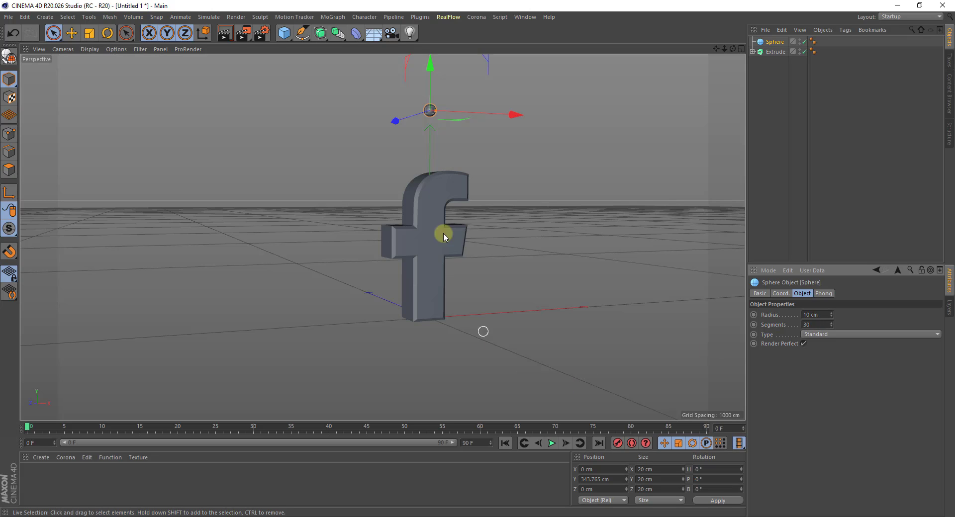
drag(431, 66, 435, 118)
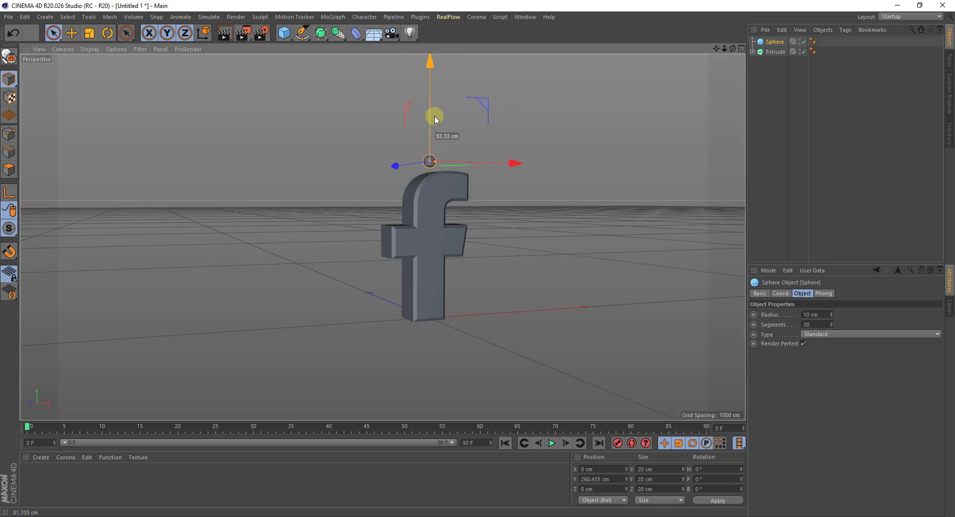
- Duplicate the sphere upward six times in a vertical, evenly spaced stack above the f, with the highest at about Y 397 cm
scroll(440, 89, up, 5)
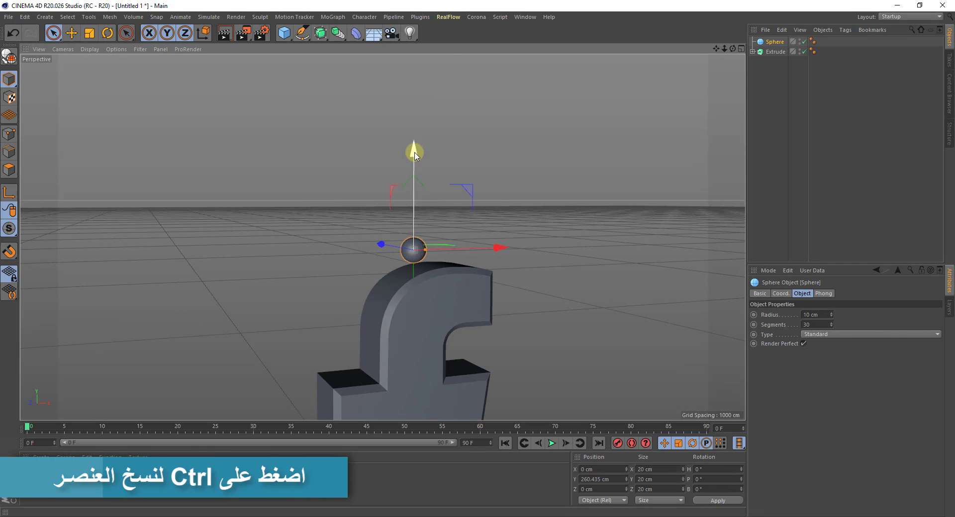
ctrl+drag(416, 154, 414, 41)
scroll(392, 362, down, 3)
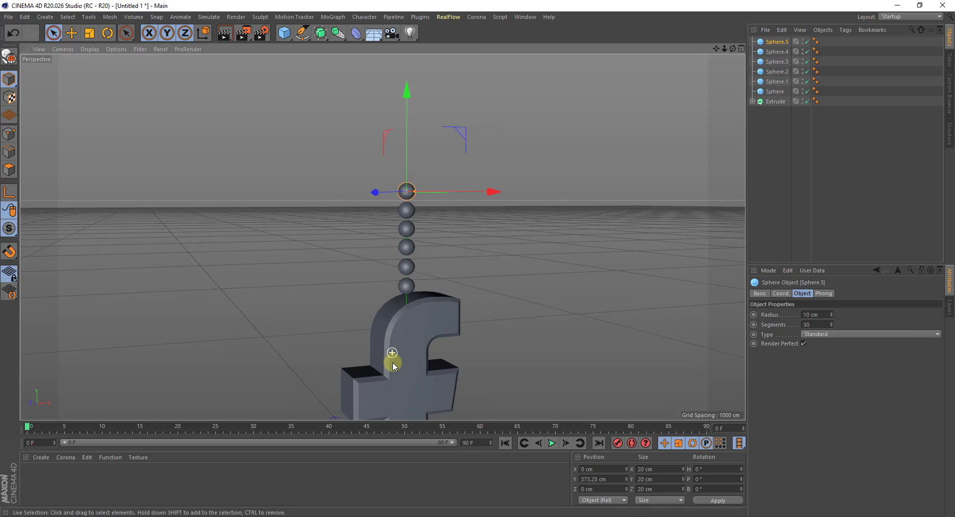
scroll(392, 119, up, 3)
ctrl+drag(416, 178, 422, 150)
scroll(378, 175, down, 3)
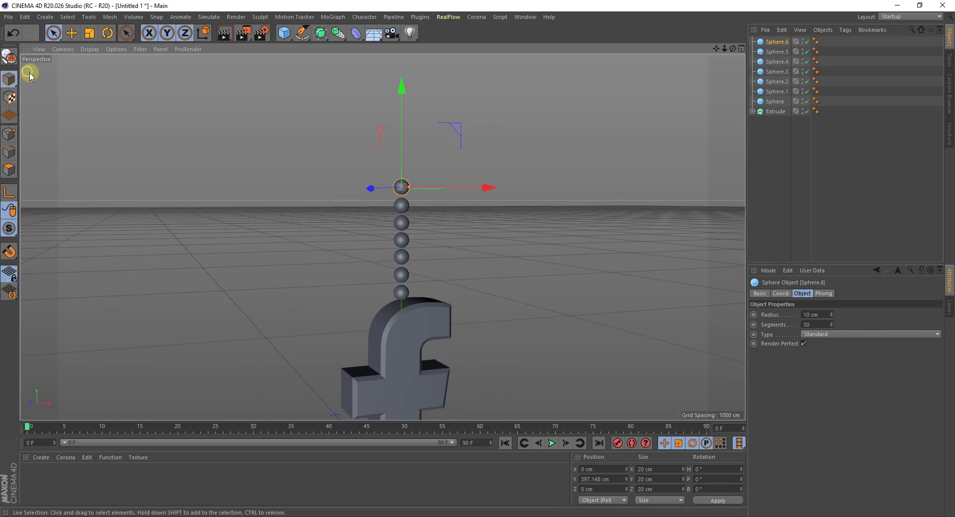
click(331, 301)
alt+drag(331, 300, 358, 305)
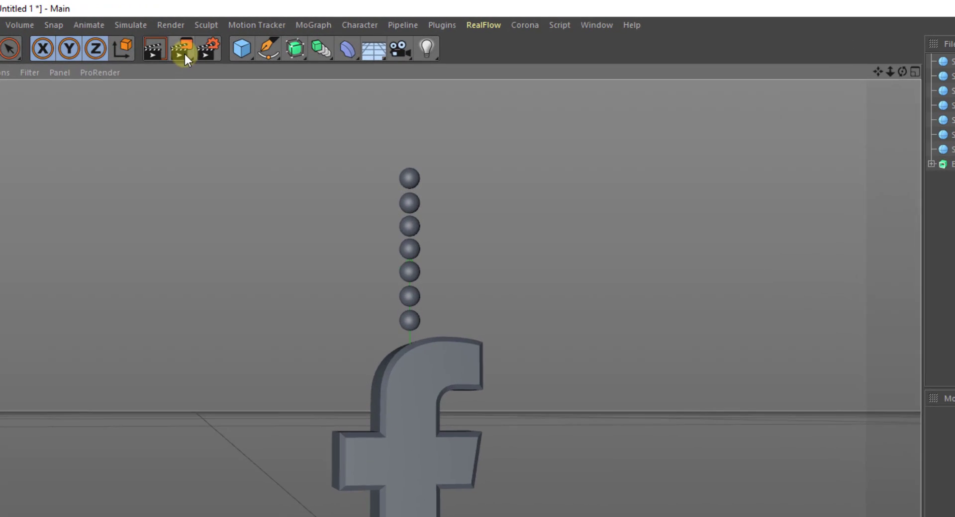
- Set the renderer to Corona and the saved image format to JPG in the render settings
click(203, 48)
click(324, 70)
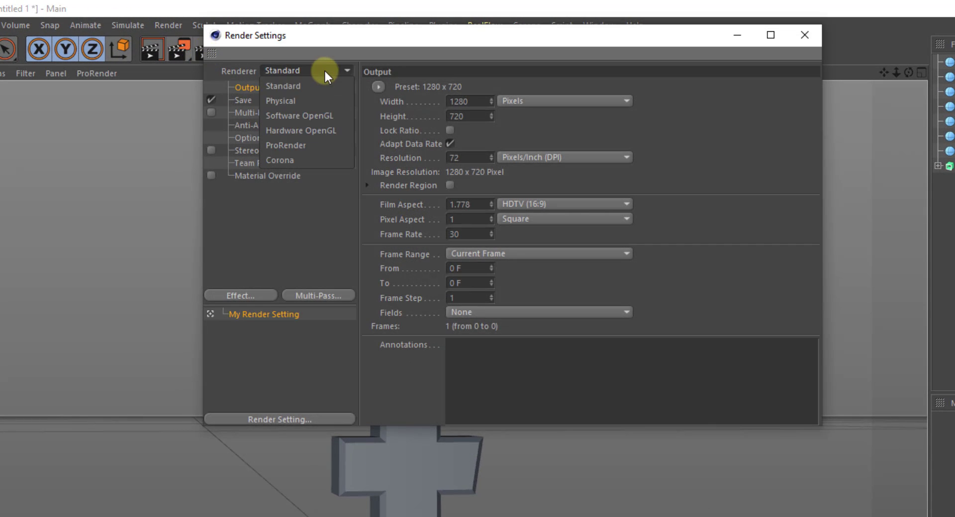
click(299, 162)
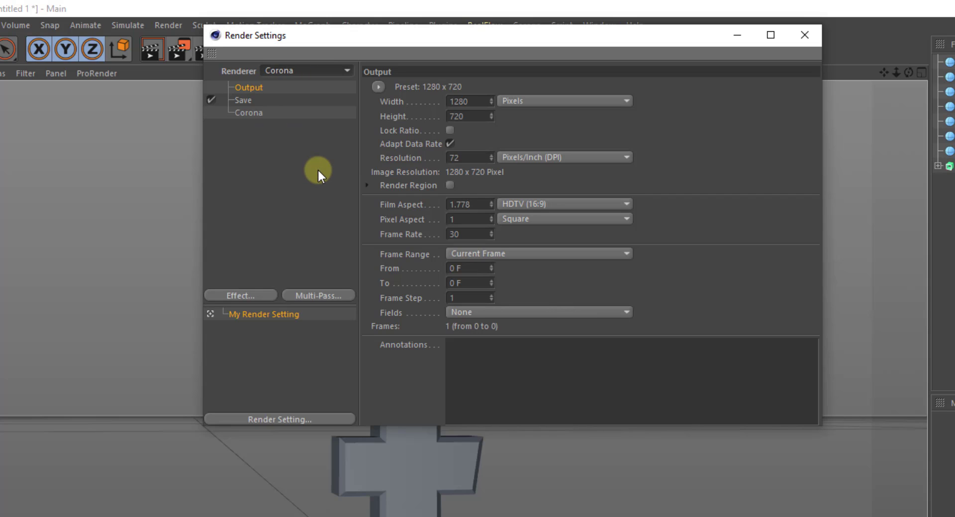
click(242, 99)
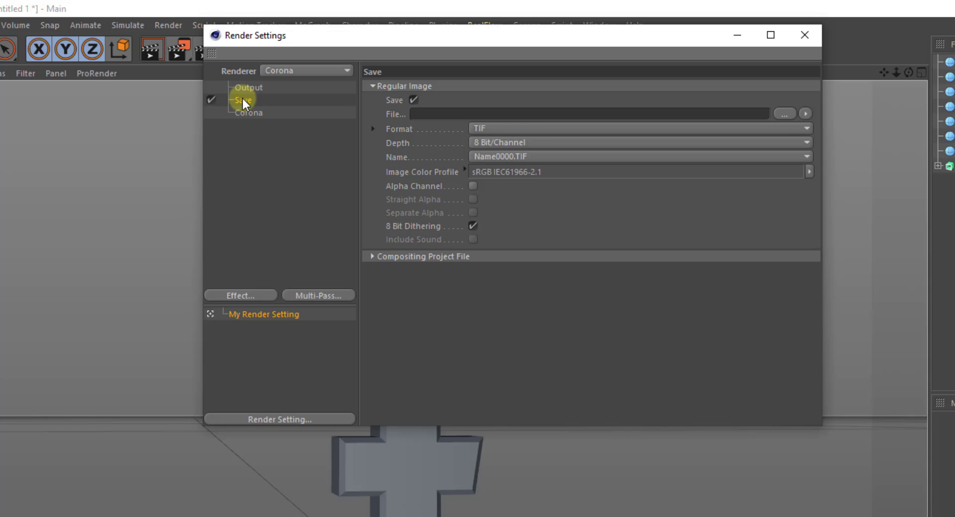
click(536, 129)
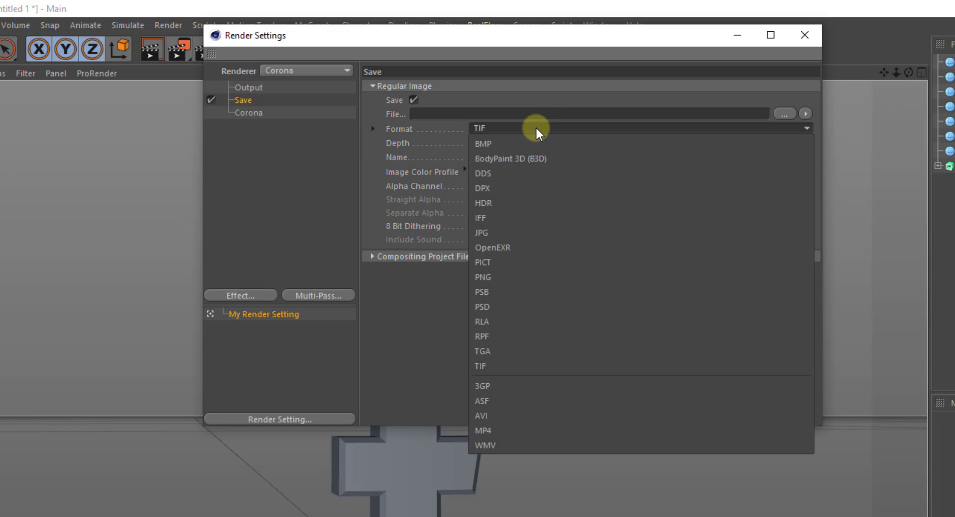
click(510, 231)
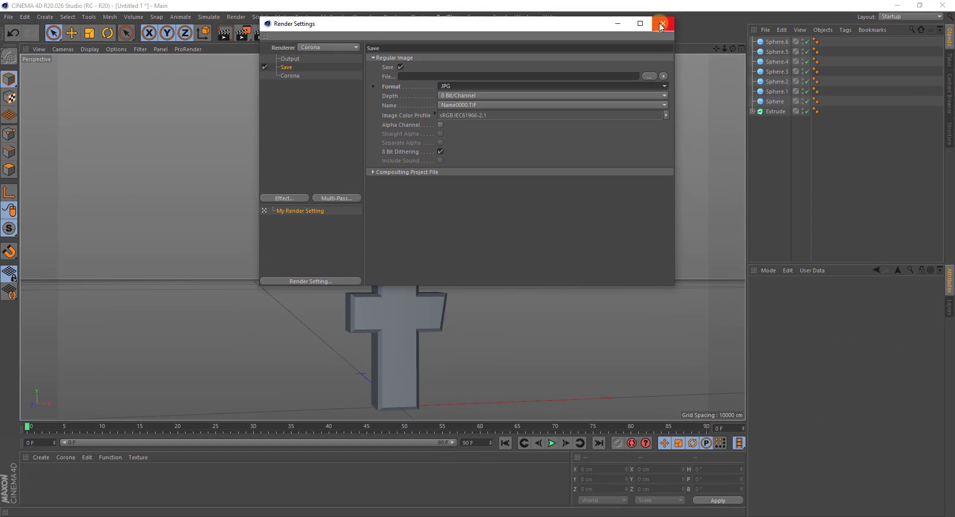
click(796, 33)
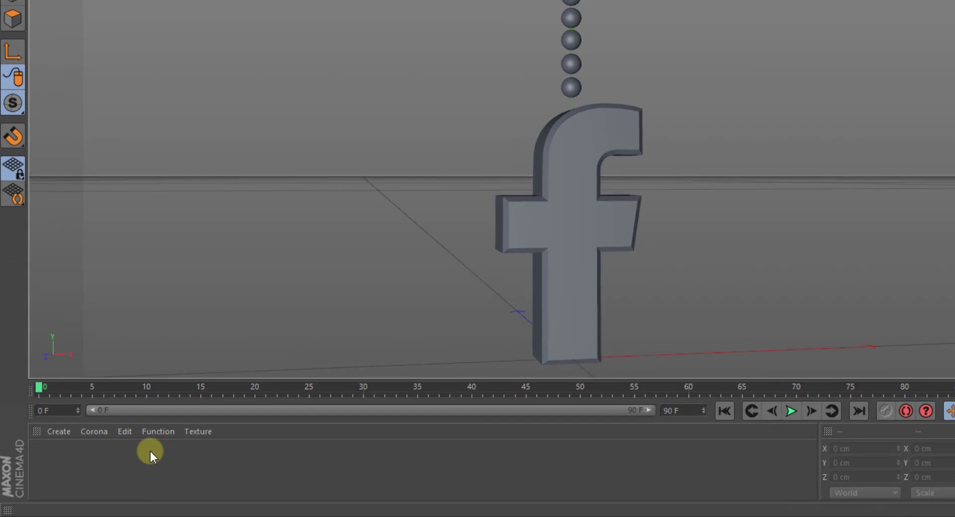
- Create a new Corona material and open it in the Material Editor, placed beside the f model
click(135, 399)
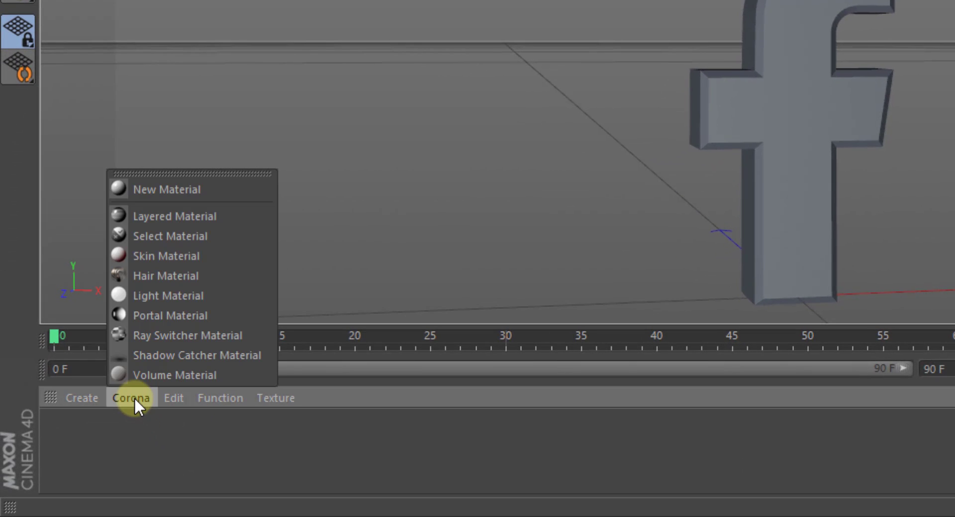
click(195, 190)
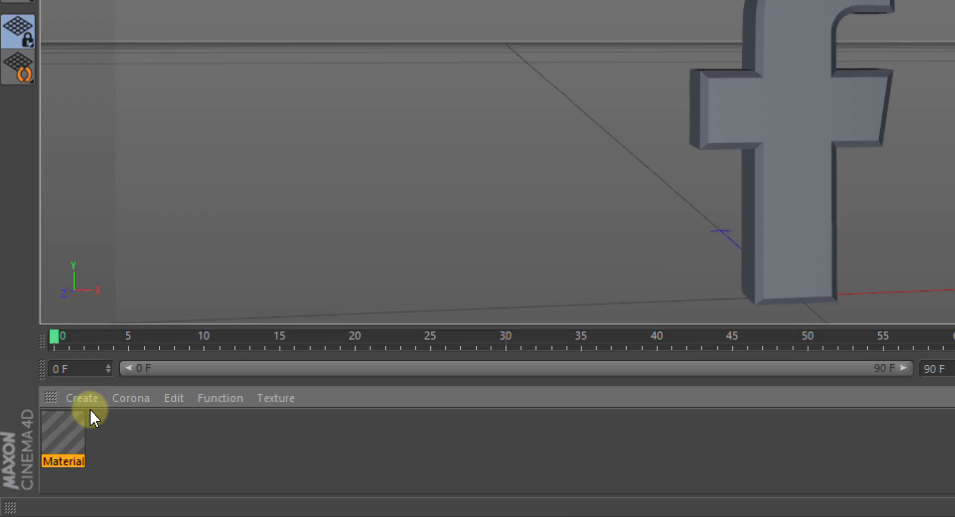
double_click(63, 431)
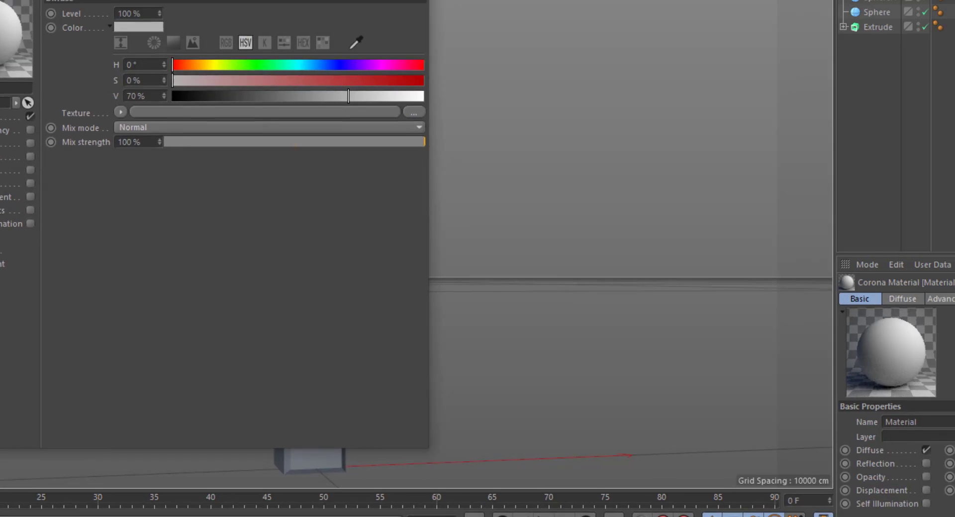
drag(73, 7, 513, 6)
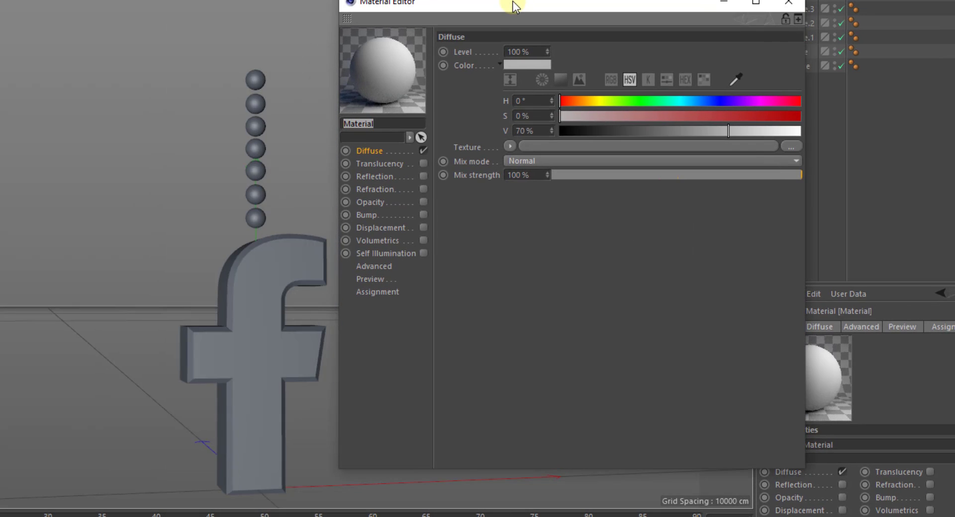
- Load the laughing emoji image 01 from the face folder as the material's diffuse texture
click(509, 146)
click(541, 175)
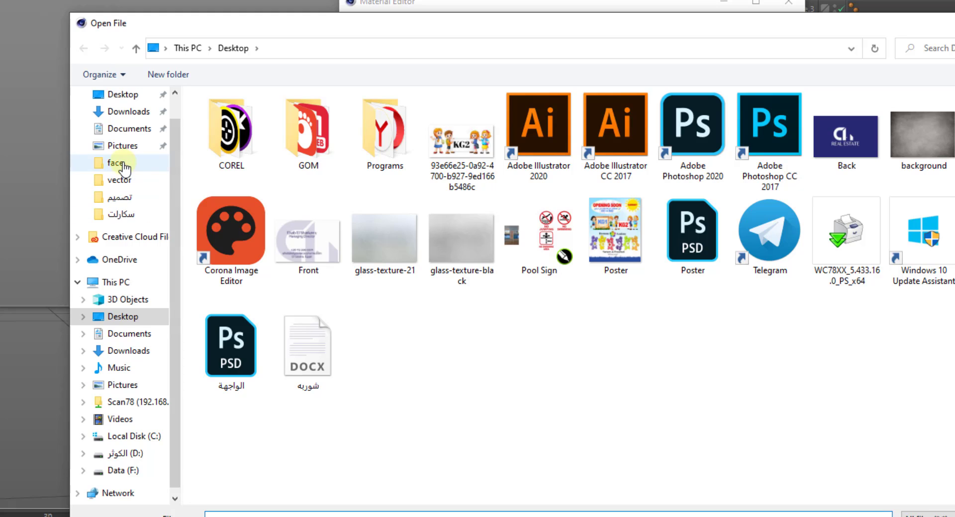
click(123, 164)
click(233, 122)
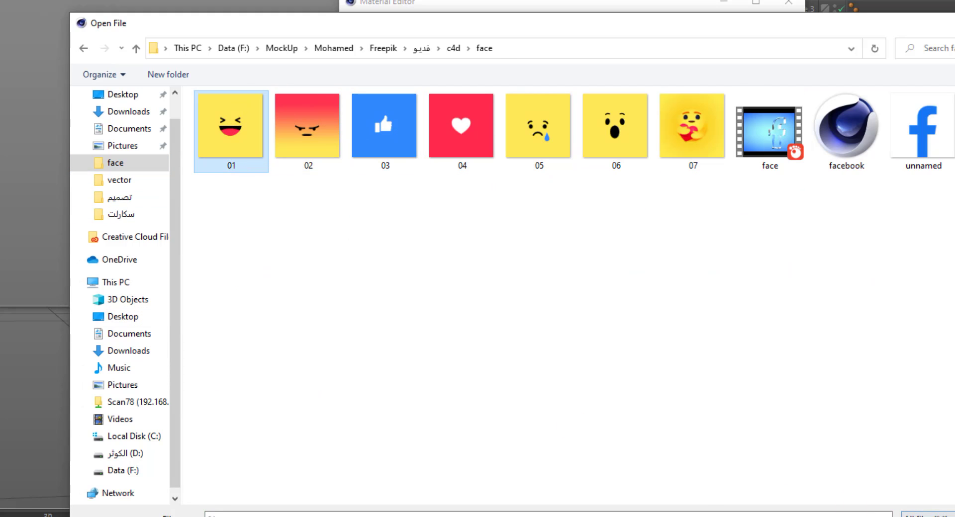
key(Return)
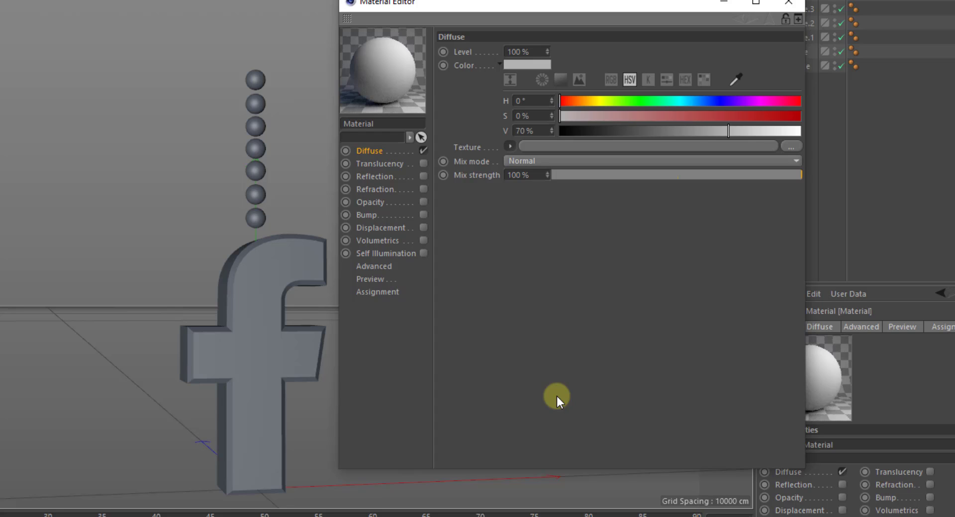
click(392, 336)
- Enable reflection on the laughing emoji material with a Fresnel IOR of 1.6 and glossiness of 0.7
click(423, 176)
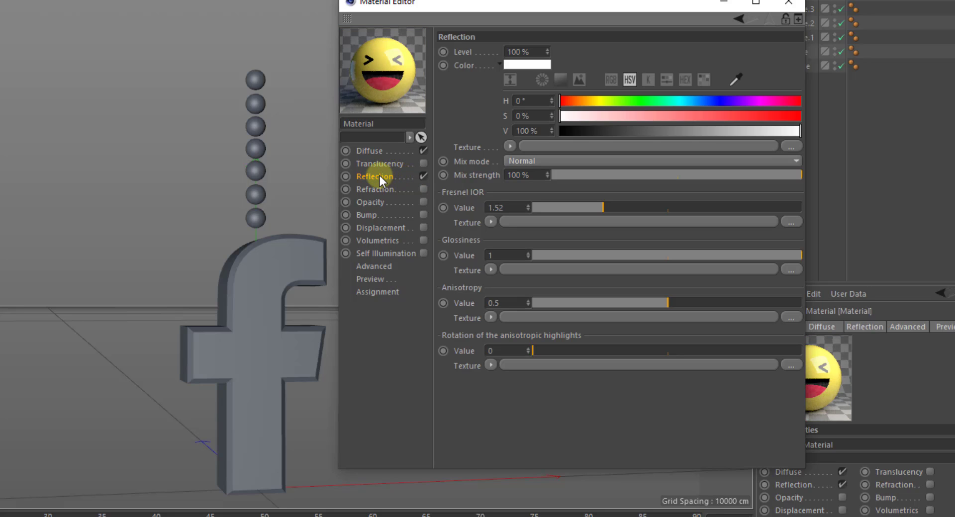
click(506, 208)
text(1.6)
click(492, 256)
key(Return)
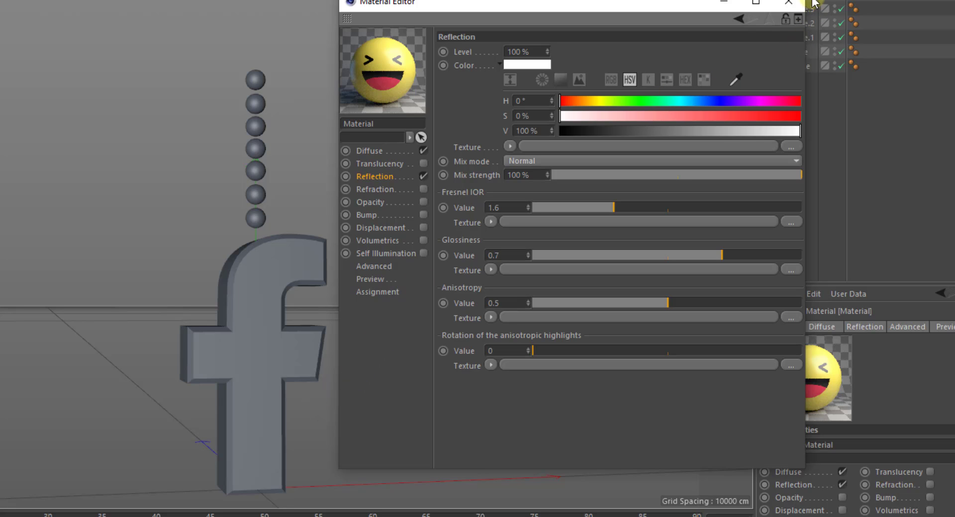
click(795, 5)
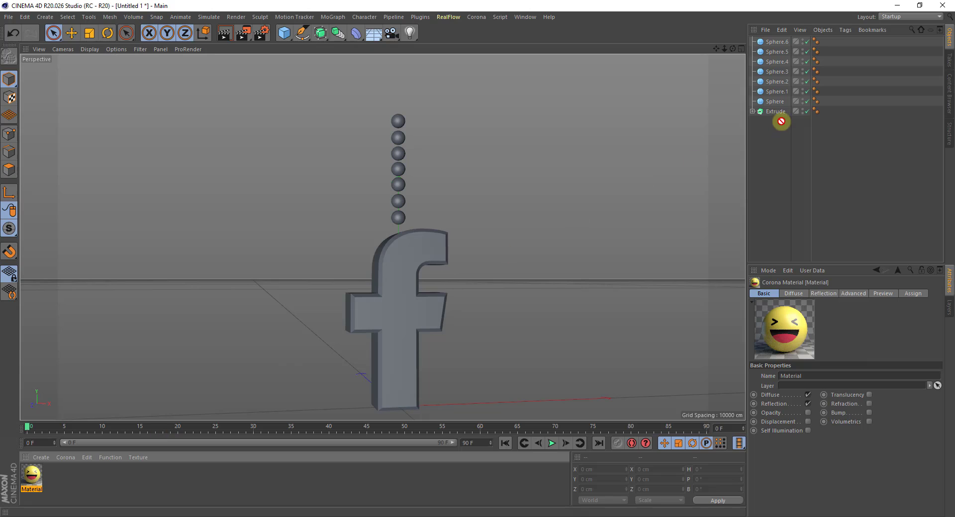
- Apply the laughing emoji material to the lowest sphere and set its texture's Tiles U to 2
drag(781, 122, 778, 104)
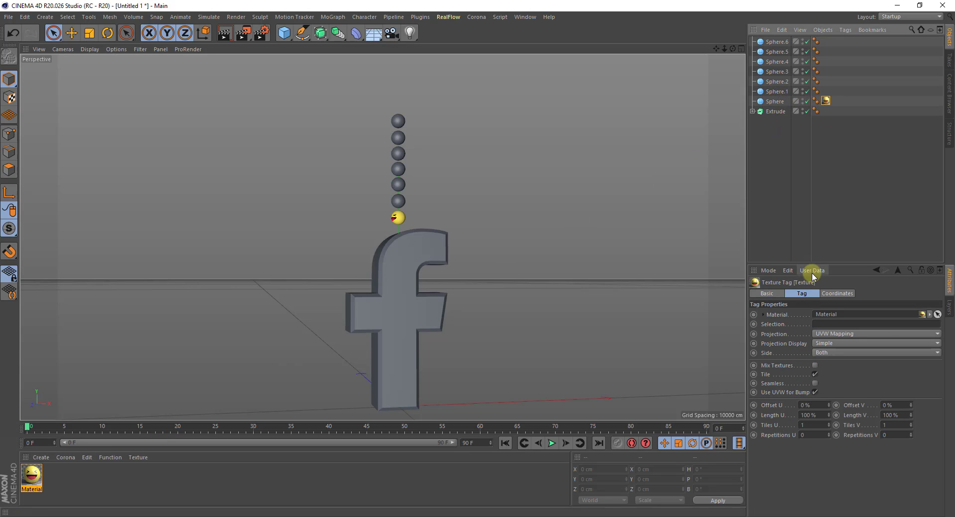
click(817, 427)
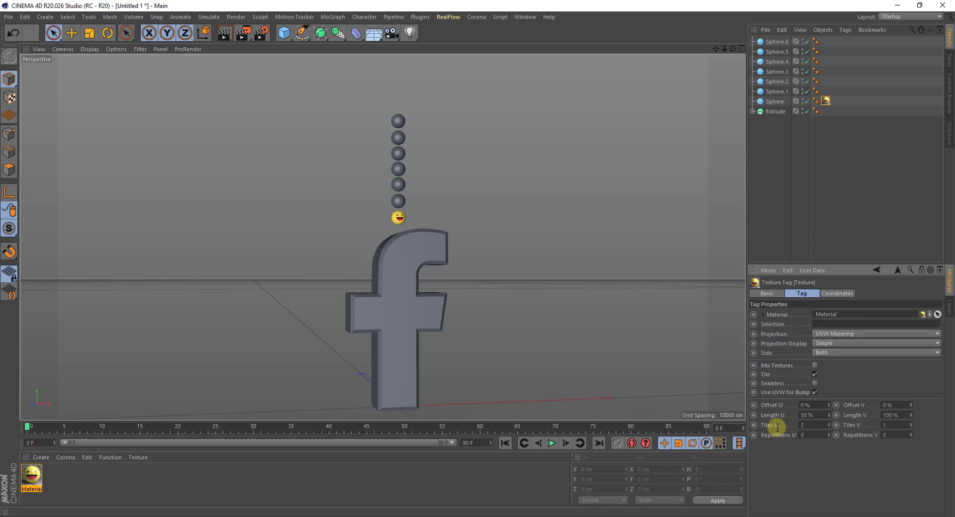
scroll(364, 249, up, 8)
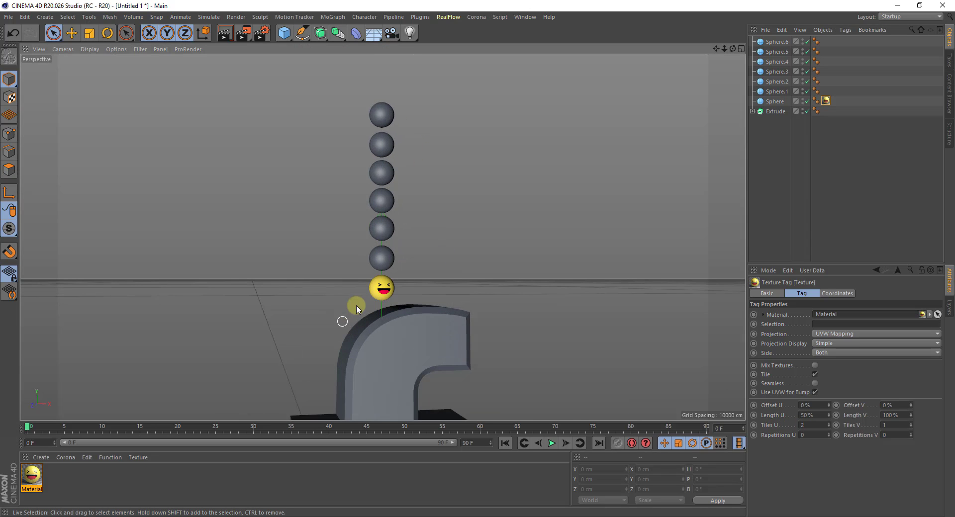
scroll(355, 393, down, 6)
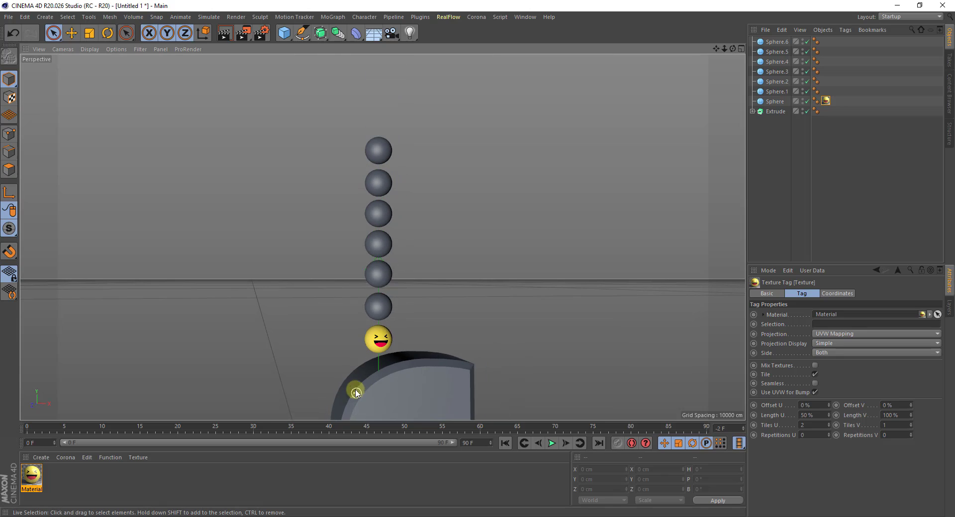
scroll(383, 279, up, 1)
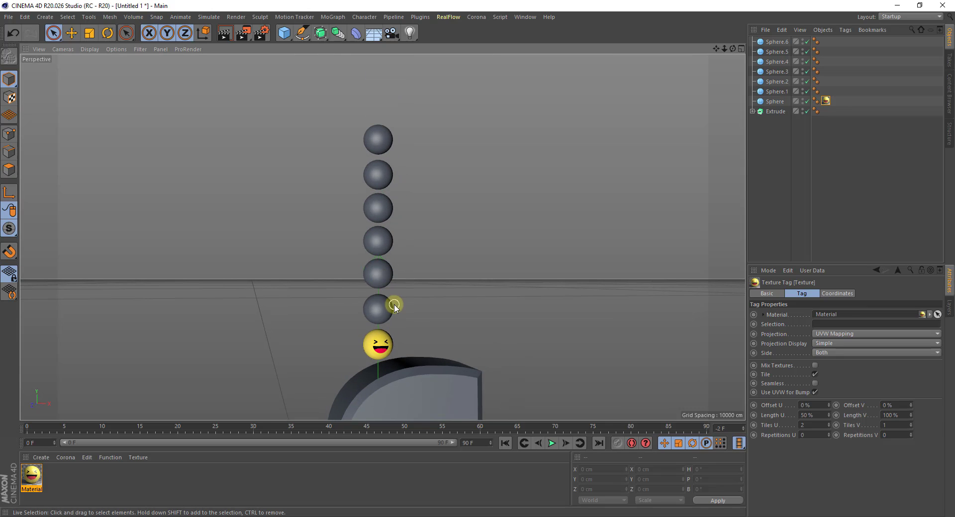
- Select the second-lowest sphere, create another Corona material and open that material for editing
click(777, 92)
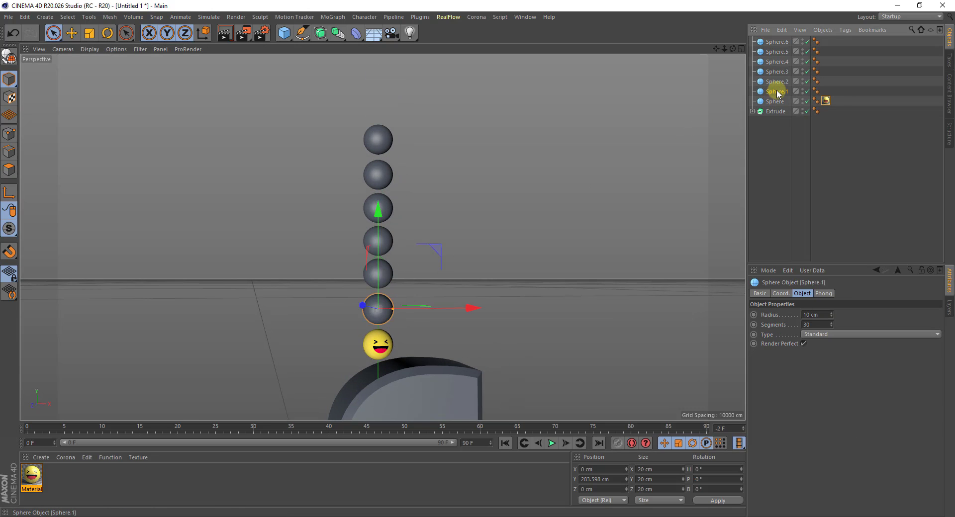
click(62, 460)
click(76, 352)
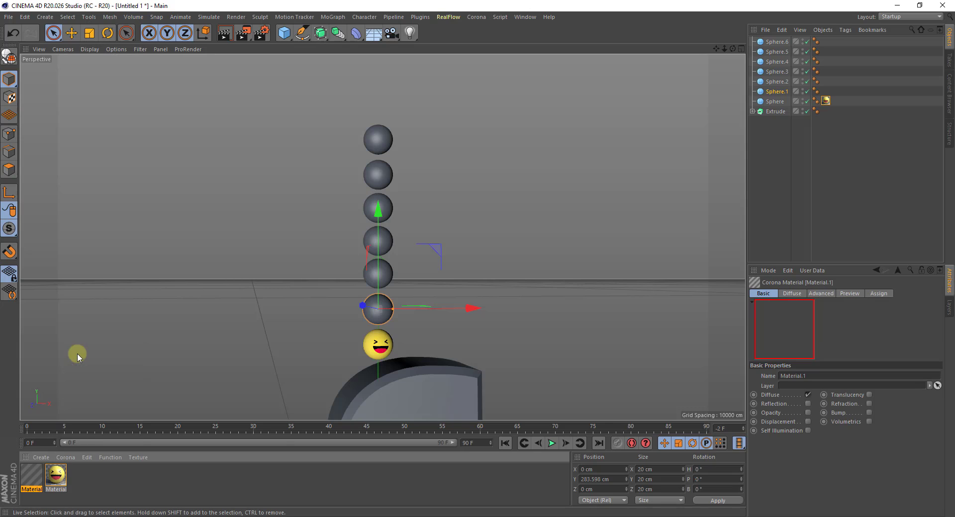
double_click(34, 475)
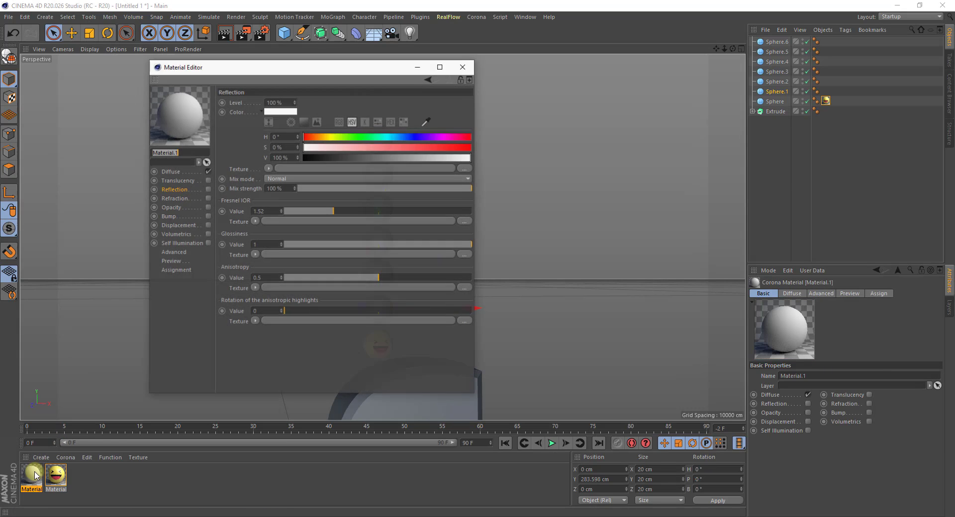
- Load the angry emoji image 02 as the new material's diffuse texture and copy it to the project location
click(172, 172)
click(268, 169)
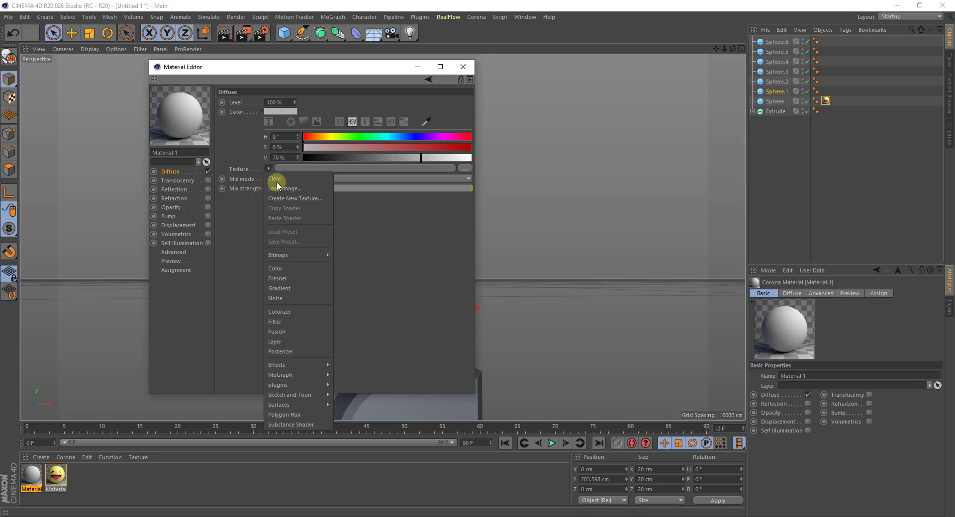
click(277, 188)
click(316, 165)
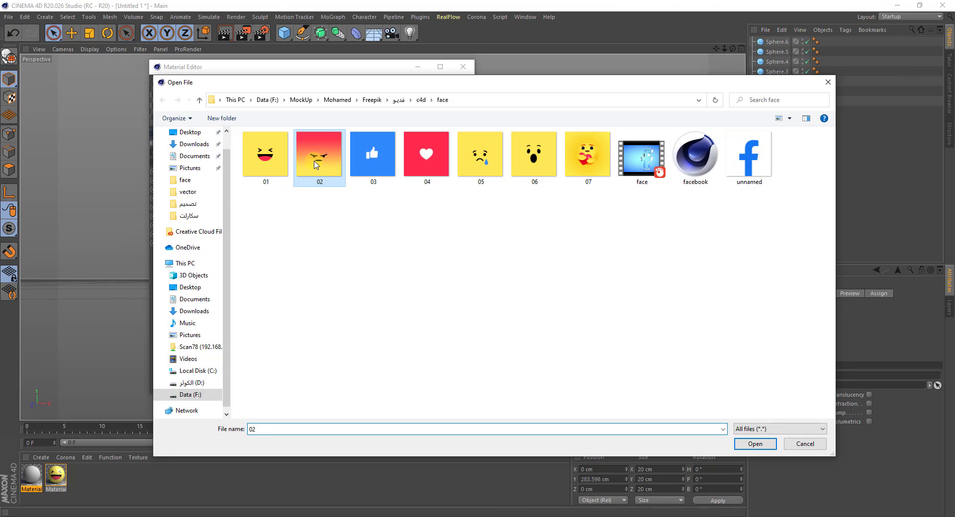
click(755, 444)
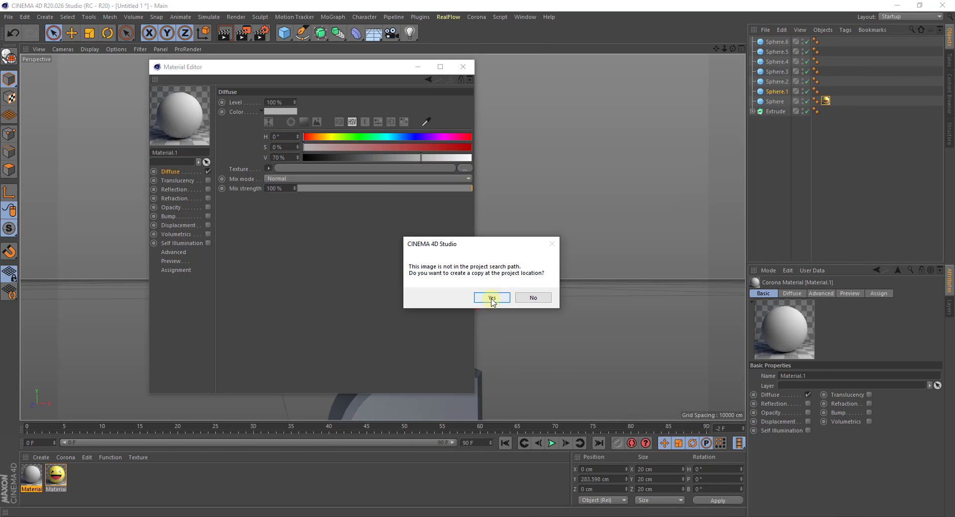
click(491, 298)
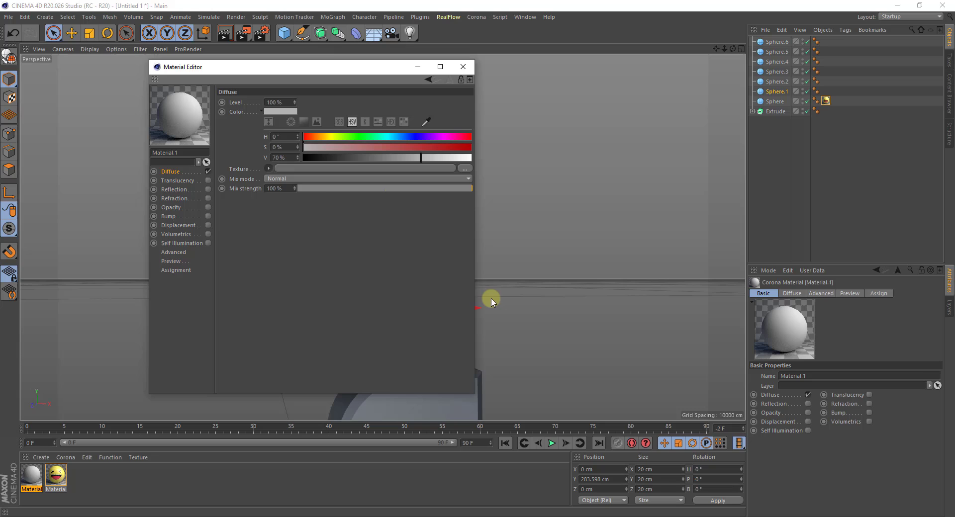
- Enable reflection on the angry emoji material with a Fresnel IOR of 1.6 and glossiness of 0.7
click(192, 187)
click(208, 189)
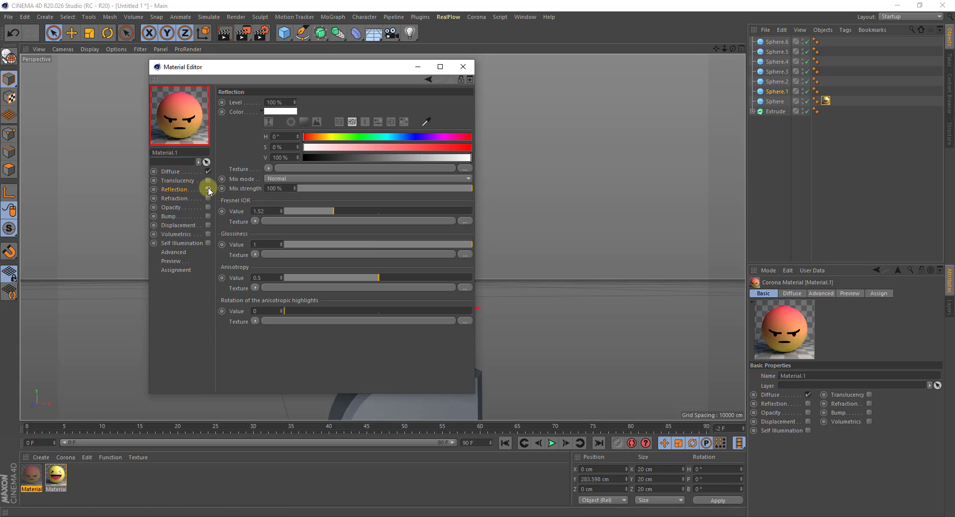
drag(268, 211, 199, 236)
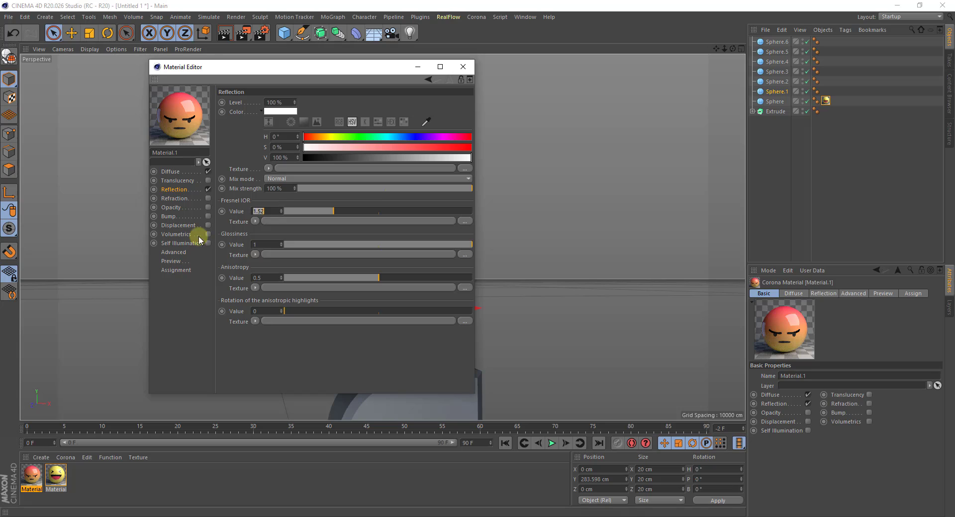
text(1.6)
key(Return)
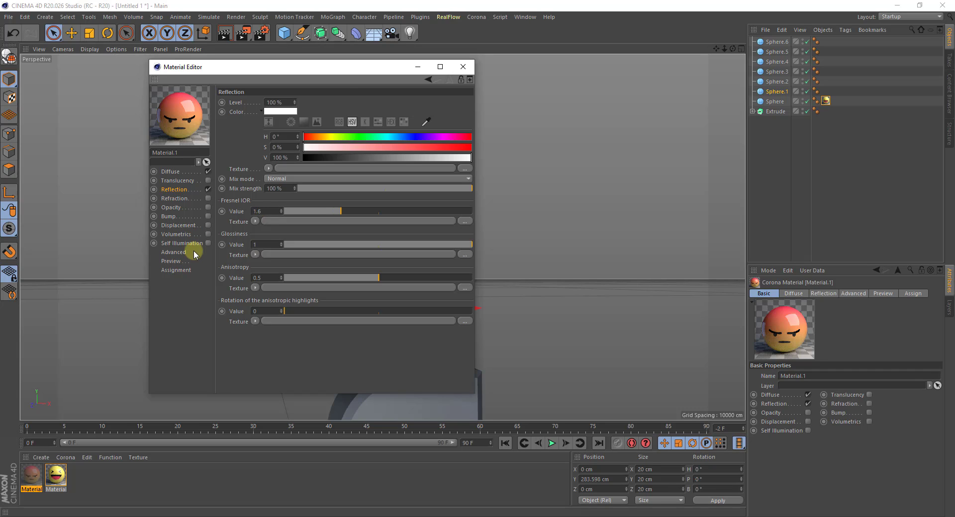
click(255, 244)
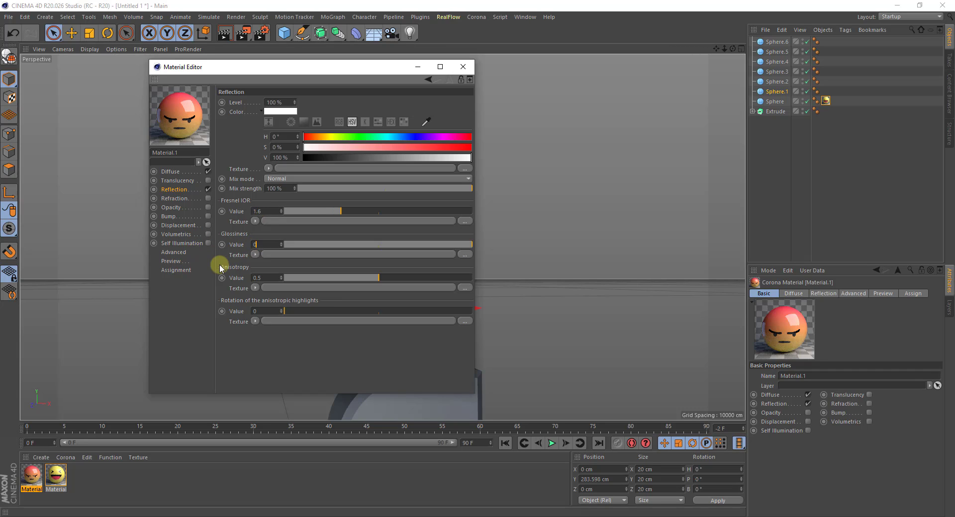
text(0.7)
key(Return)
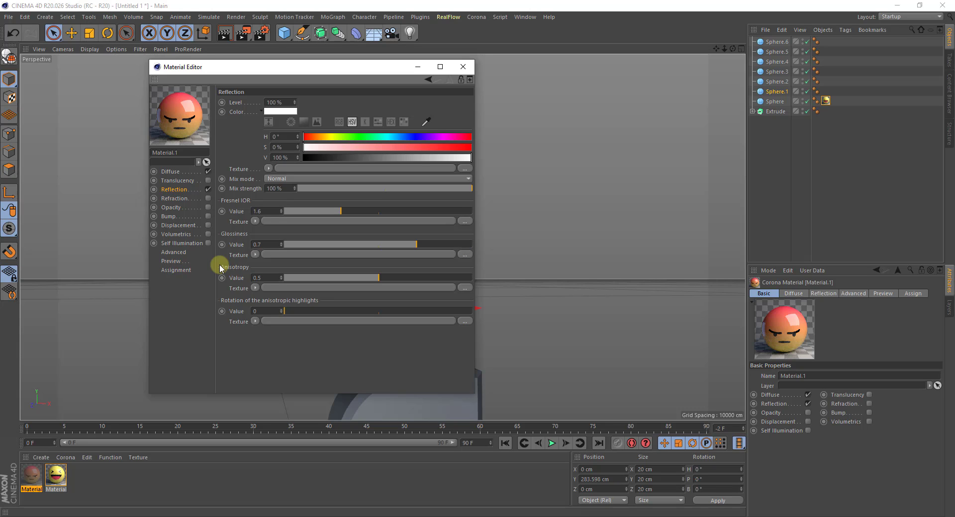
- Apply the angry emoji material to Sphere.2, the third sphere from the base of the stack, with Tiles U set to 2
click(462, 68)
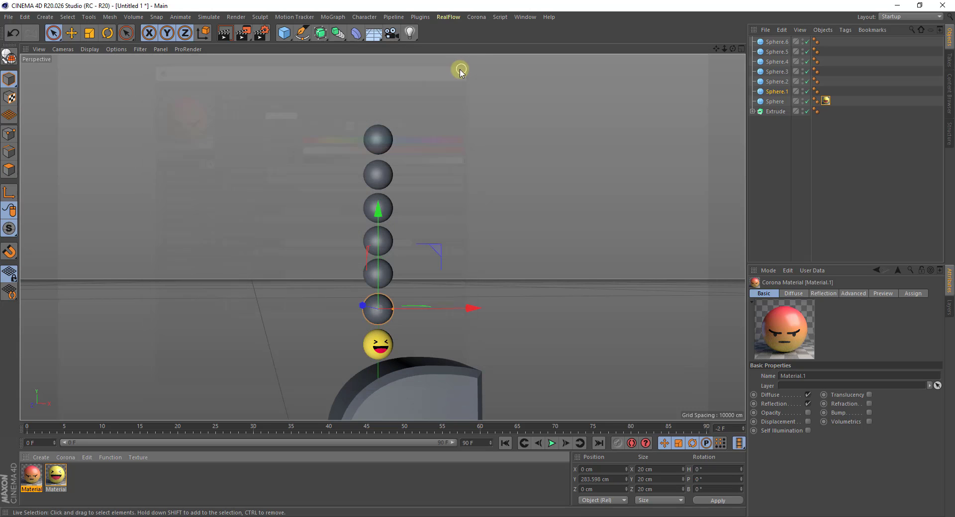
drag(669, 110, 775, 82)
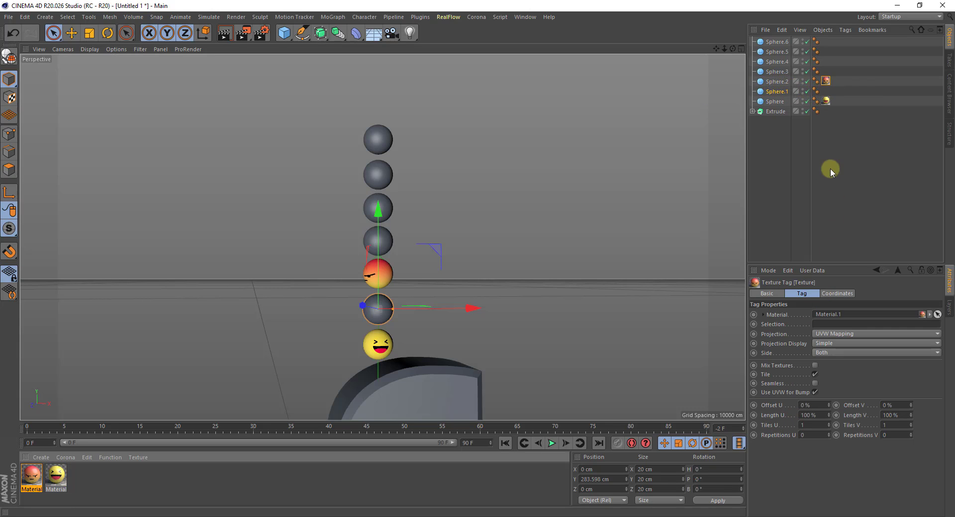
click(804, 426)
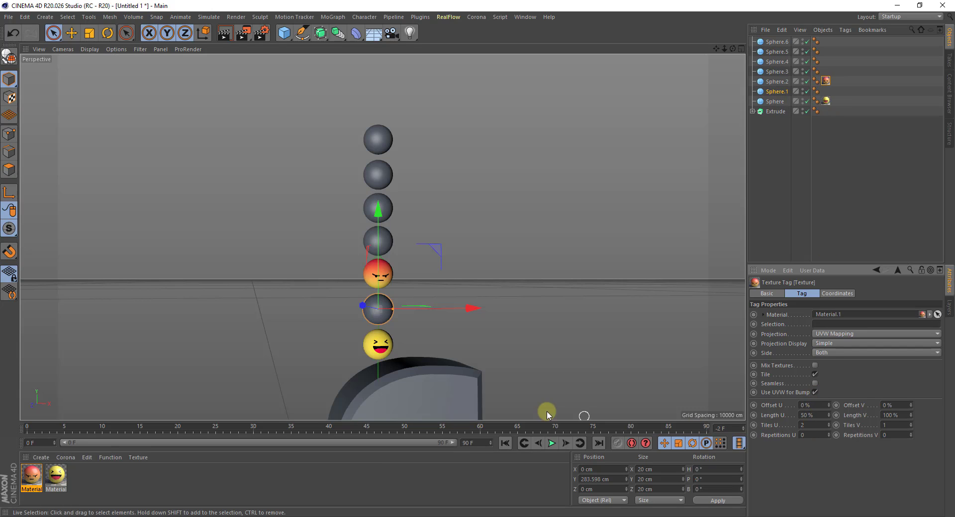
- Create another Corona material and load the thumbs-up image 03 as its diffuse texture, copying it to the project location
click(66, 458)
click(78, 353)
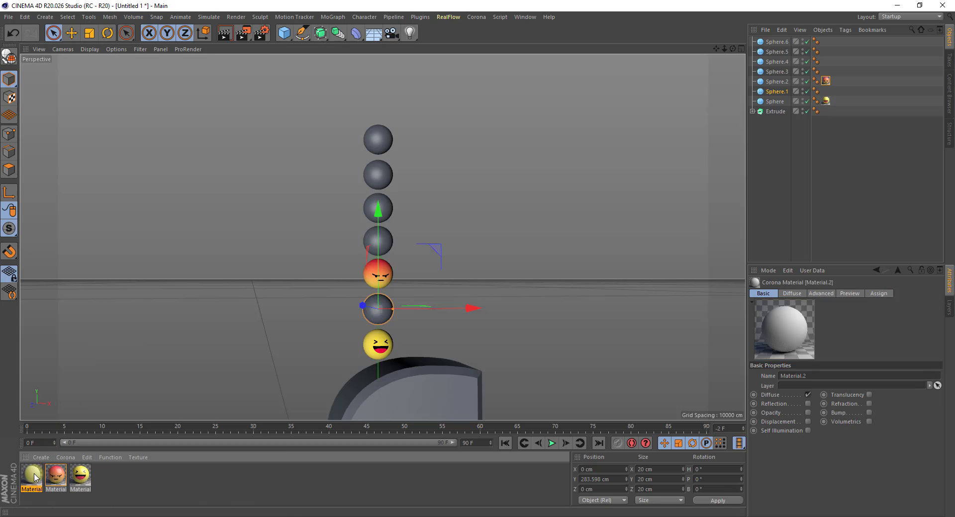
double_click(32, 475)
click(170, 171)
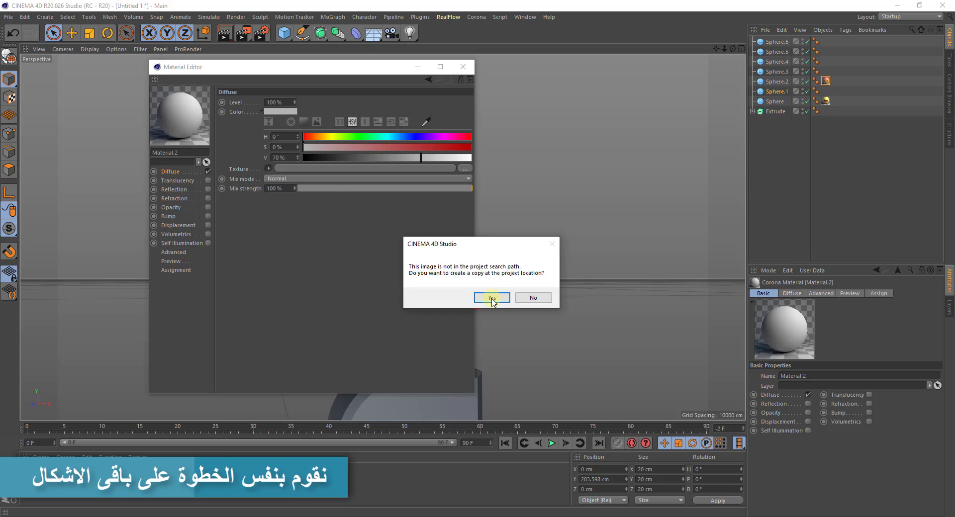
click(493, 296)
- Enable reflection on the thumbs-up material with a Fresnel IOR of 1.6 and glossiness of 0.7
click(175, 189)
click(273, 189)
key(Tab)
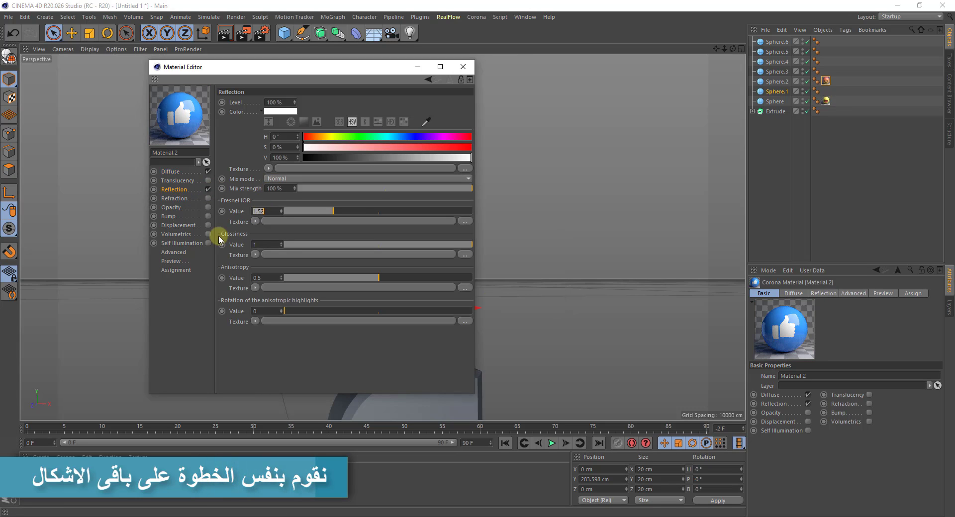
text(1.6)
key(Tab)
text(0.)
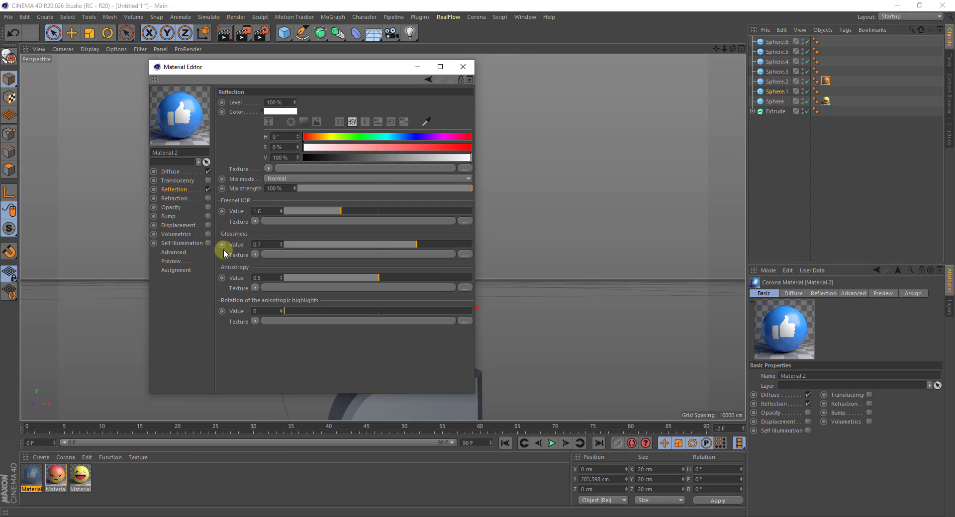
- Apply the thumbs-up material to Sphere.1, the second-lowest sphere, and set its texture's Tiles U to 2
click(463, 66)
drag(32, 475, 777, 93)
click(790, 426)
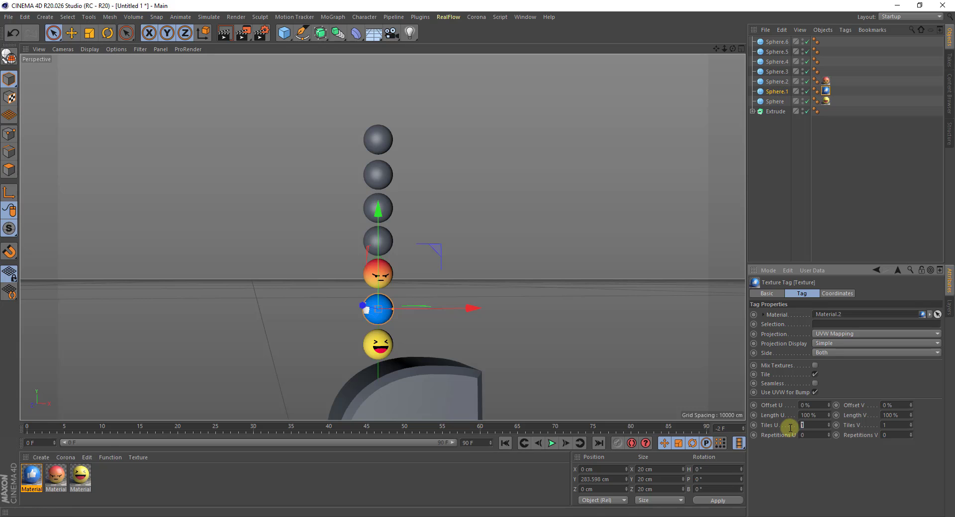
- Select Sphere.3, create a Corona material and load the heart image 04 as its diffuse texture, copying it to the project location
click(777, 71)
click(66, 458)
click(75, 448)
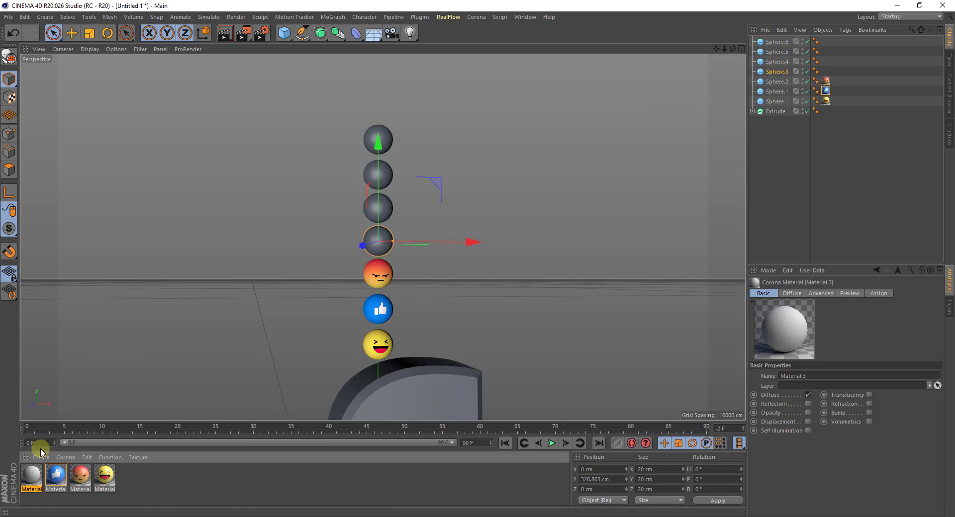
double_click(31, 475)
click(180, 171)
click(269, 169)
click(283, 191)
click(426, 159)
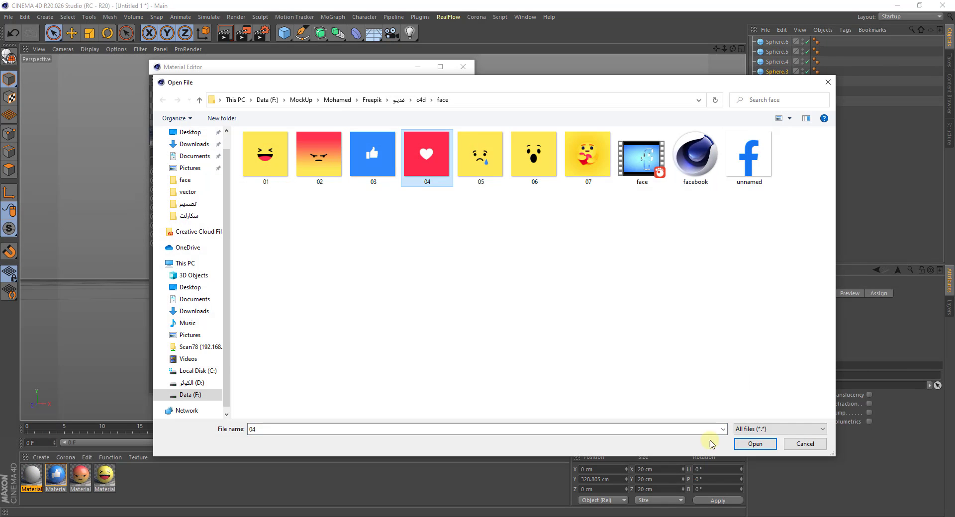
click(754, 443)
click(492, 297)
- Enable reflection on the heart material with a Fresnel IOR of 1.6 and glossiness of 0.7
click(208, 189)
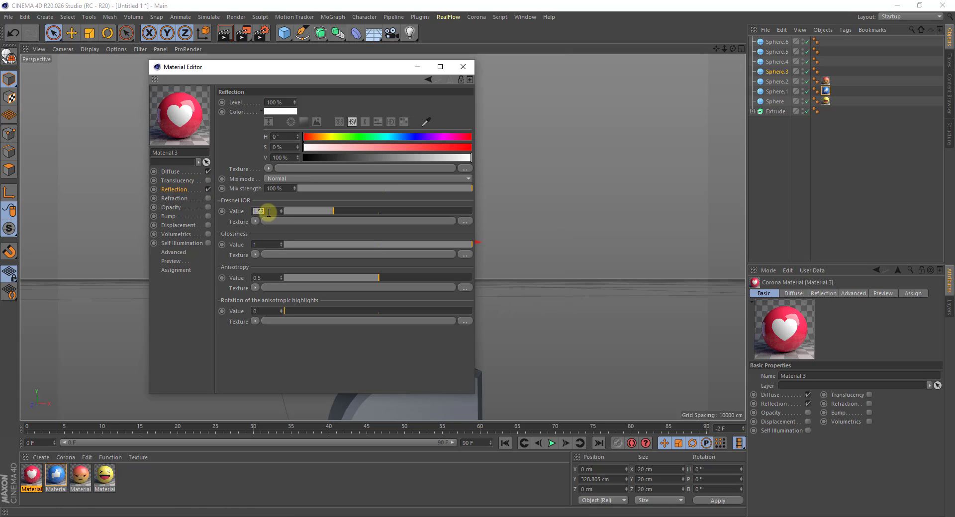
text(1.6)
key(Return)
double_click(261, 244)
text(0.7)
key(Return)
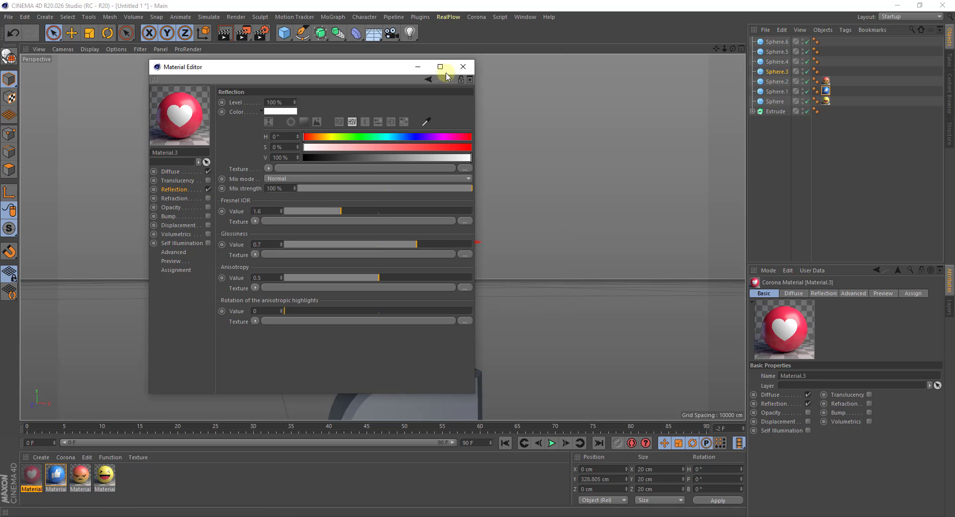
- Apply the heart material to Sphere.3, the middle sphere of the stack, and set its texture's Tiles U to 2
click(462, 66)
drag(31, 477, 778, 72)
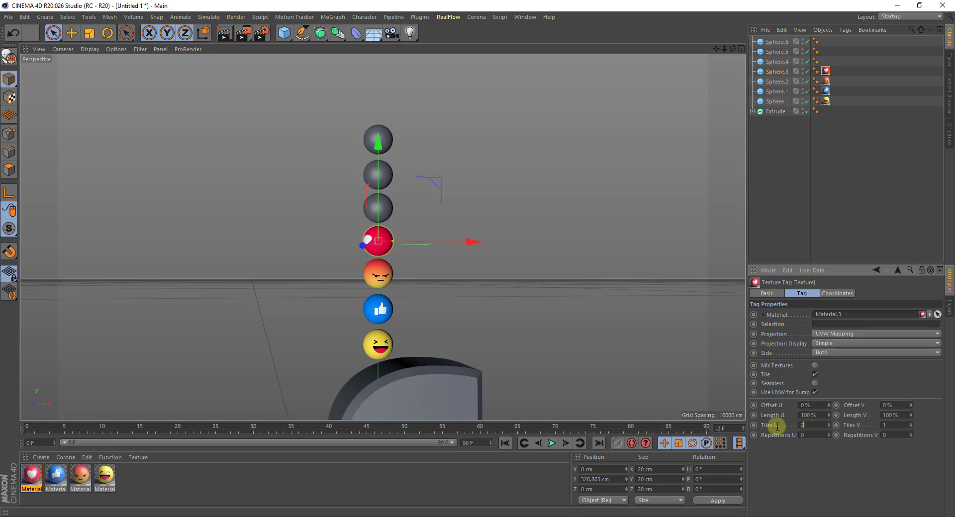
- Select Sphere.4, create a Corona material and load the crying emoji image 05 as its diffuse texture, copying it to the project location
click(777, 62)
click(65, 457)
click(72, 354)
double_click(32, 475)
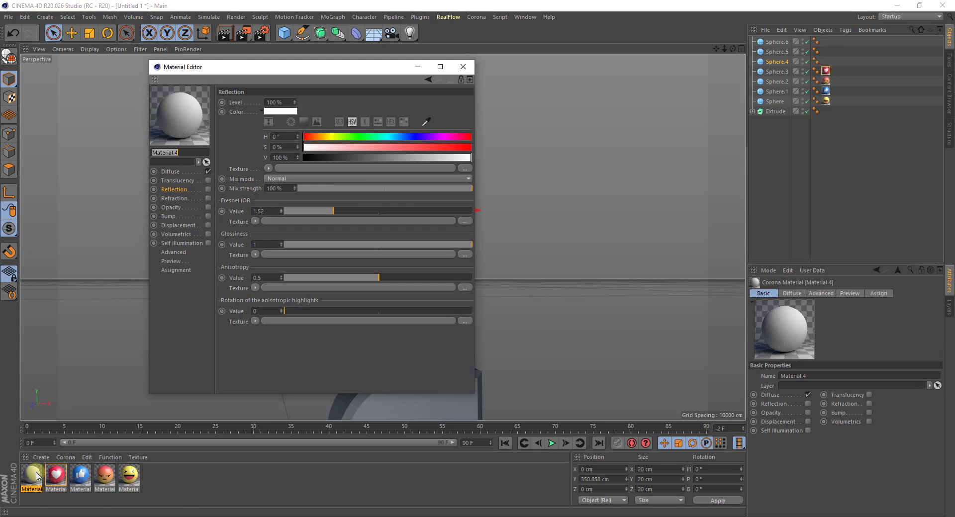
click(268, 168)
click(286, 189)
key(Escape)
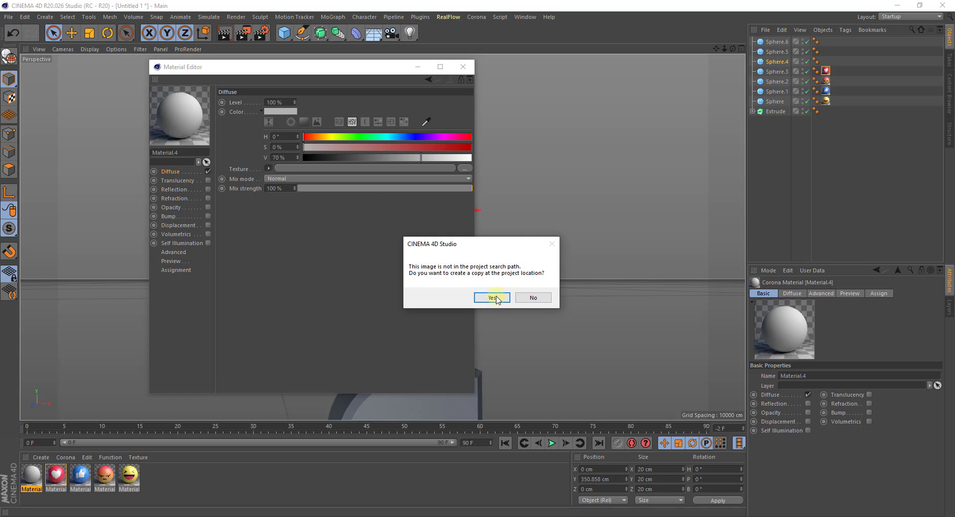
click(494, 296)
- Enable reflection on the crying emoji material with a Fresnel IOR of 1.6 and glossiness of 0.7
click(208, 189)
text(1.6)
key(Tab)
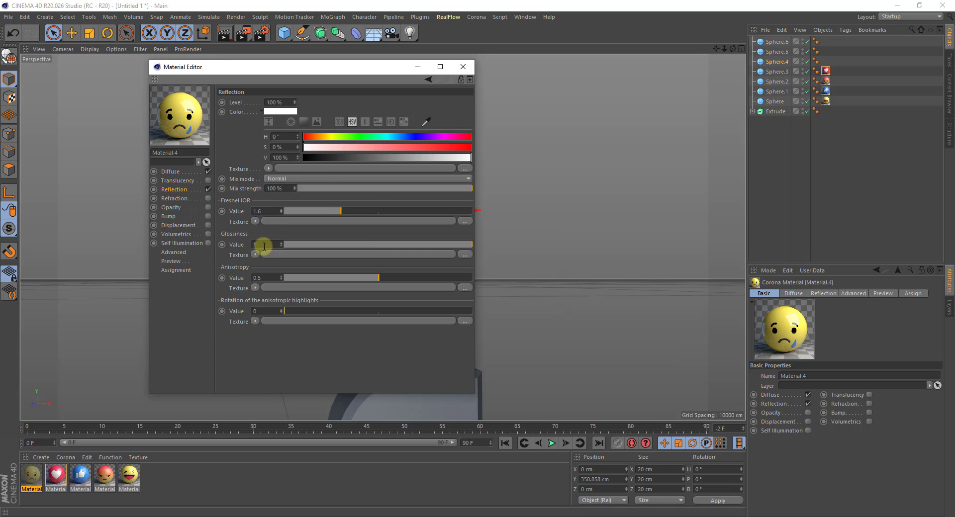
text(0.7)
key(Return)
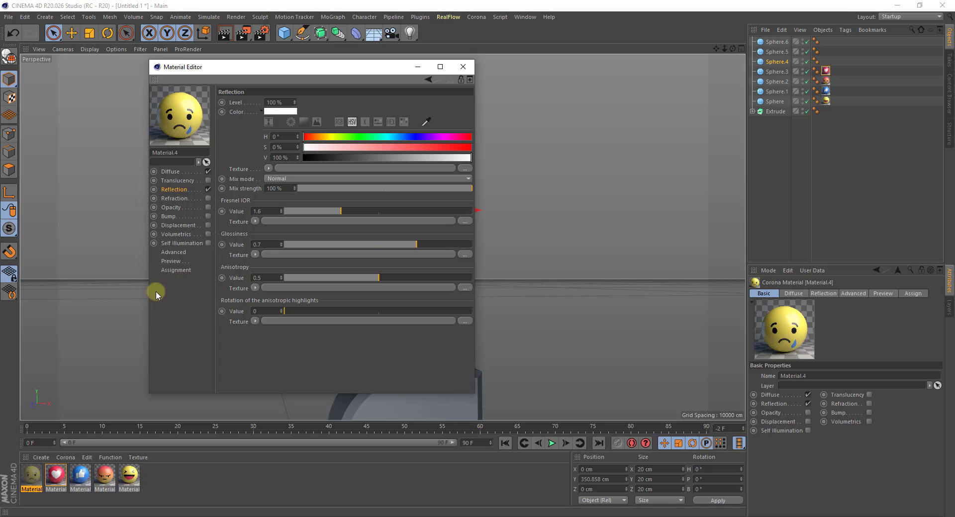
- Apply the crying emoji material to Sphere.4, the third sphere from the top of the stack, with Tiles U set to 2
click(463, 67)
drag(33, 479, 776, 63)
click(803, 425)
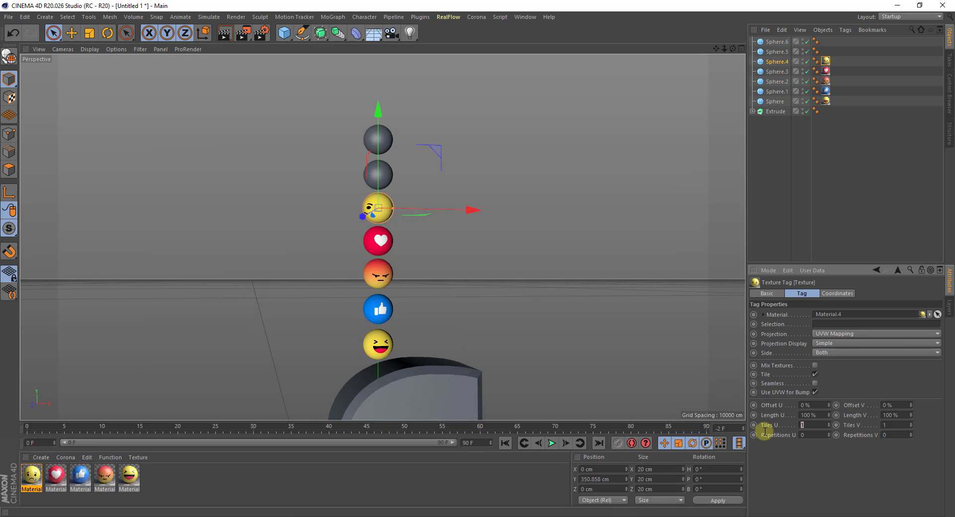
- Create another Corona material and load the surprised emoji image 06 as its diffuse texture, copying it to the project location
click(41, 457)
click(85, 354)
double_click(32, 475)
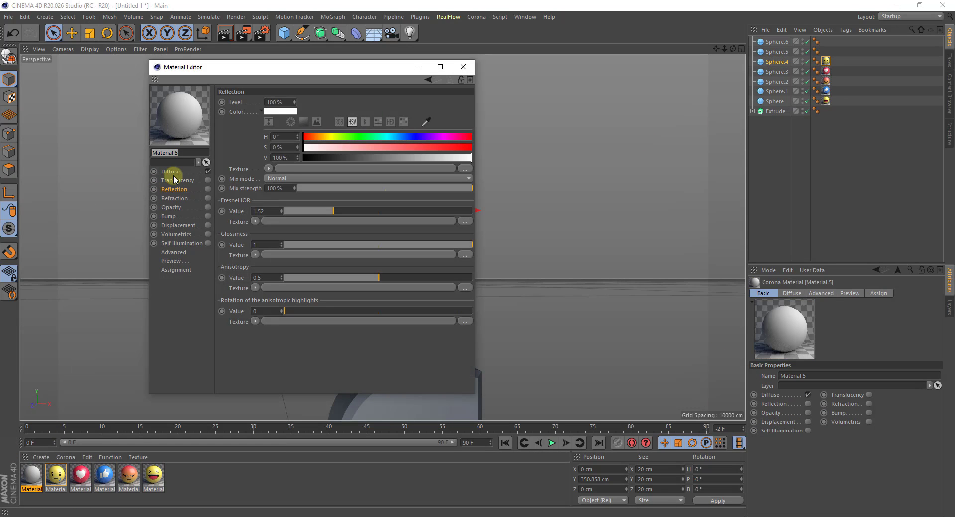
click(269, 169)
click(285, 189)
click(520, 153)
click(748, 446)
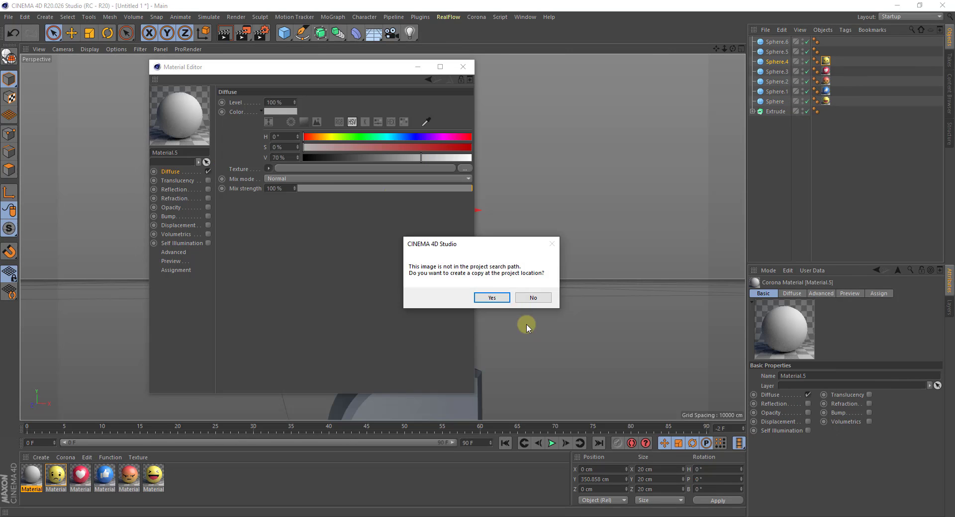
click(488, 296)
- Enable reflection on the surprised emoji material with a Fresnel IOR of 1.6 and glossiness of 0.7
click(208, 189)
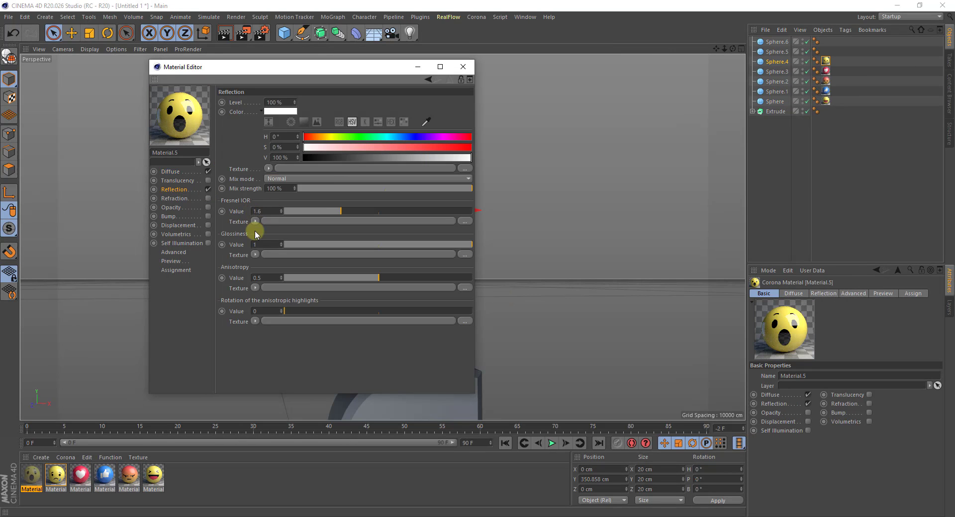
text(0.7)
key(Return)
- Apply the surprised emoji material to Sphere.5, the second-highest sphere, and set its texture's Tiles U to 2
click(462, 66)
drag(31, 474, 776, 52)
drag(808, 425, 785, 428)
text(2)
- Create another Corona material and load the hugging emoji image 07 as its diffuse texture, copying it to the project location
click(70, 458)
click(81, 355)
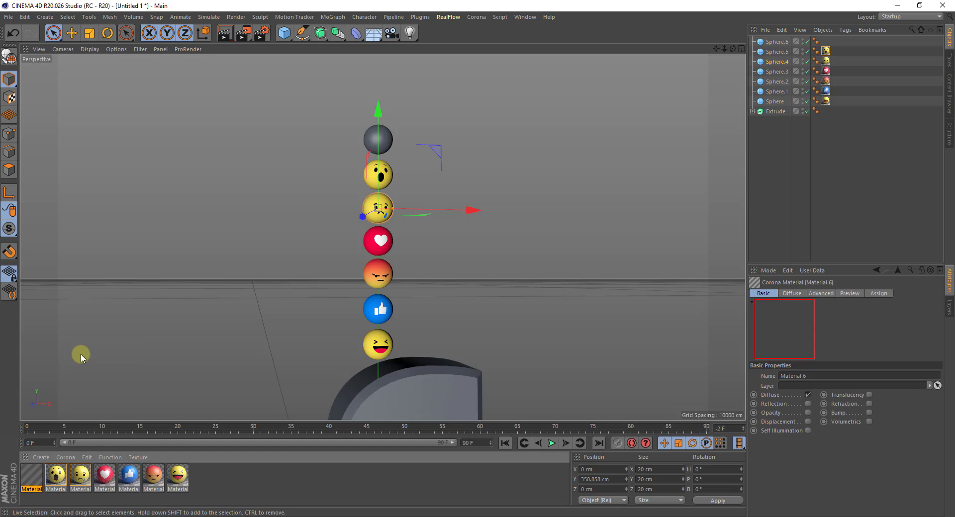
double_click(31, 474)
click(174, 171)
click(268, 168)
click(285, 189)
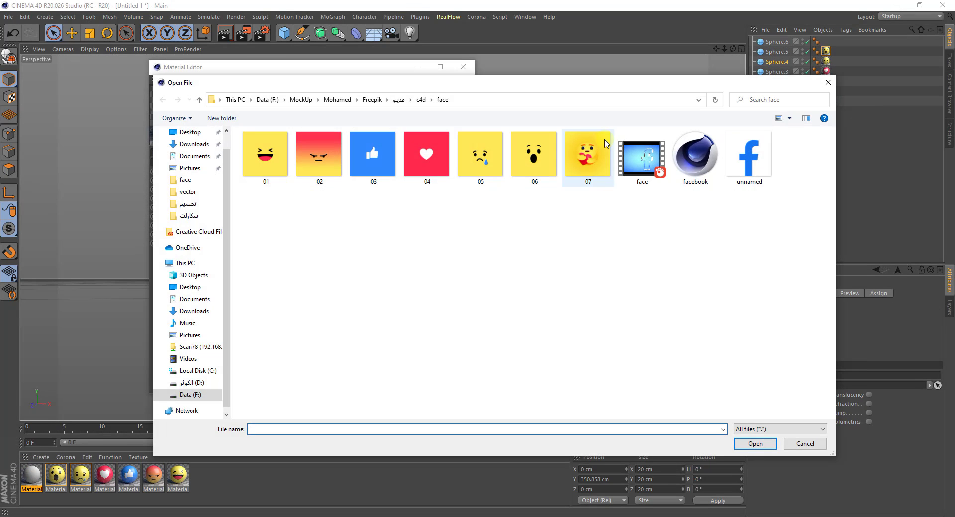
click(754, 443)
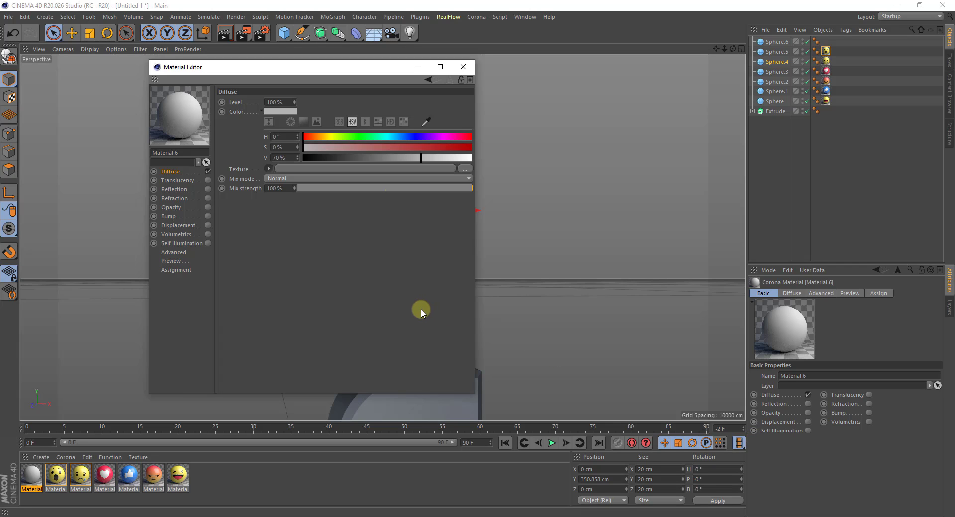
click(494, 297)
- Enable reflection on the hugging emoji material with a Fresnel IOR of 1.6 and glossiness of 0.7
click(208, 188)
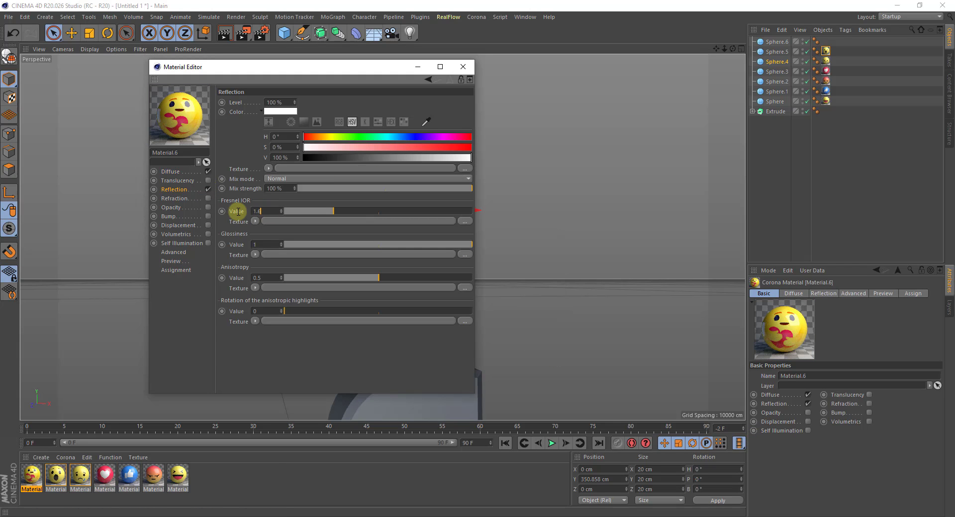
text(0.7)
key(Return)
- Apply the hugging emoji material to Sphere.6, the topmost sphere of the stack
click(463, 69)
drag(31, 475, 776, 42)
scroll(296, 179, down, 4)
click(420, 292)
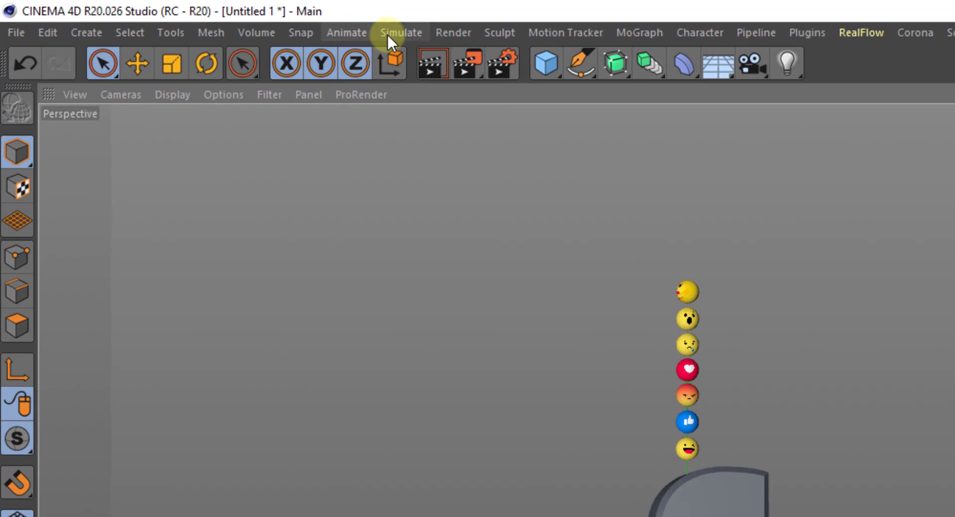
- Add a particle Emitter and raise it to a Y position of about 281 cm, around the emoji sphere stack
click(203, 18)
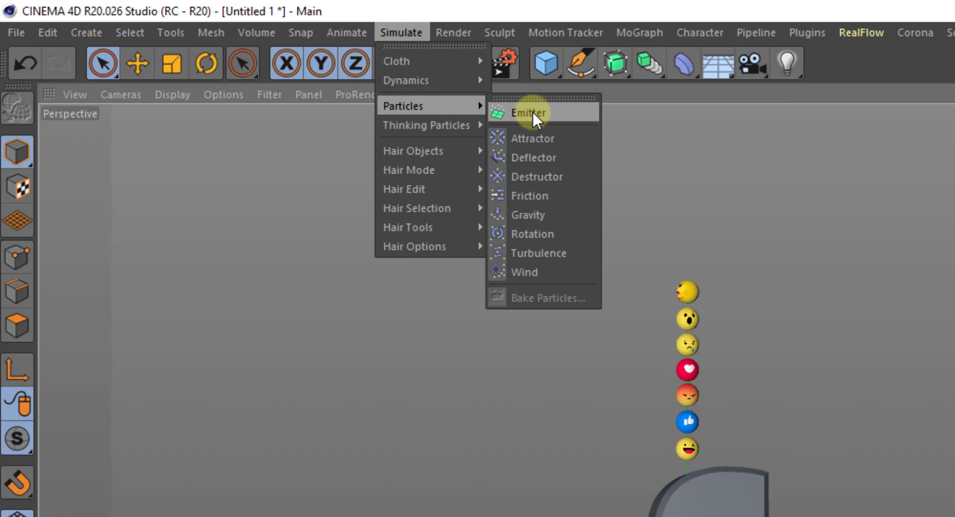
click(533, 117)
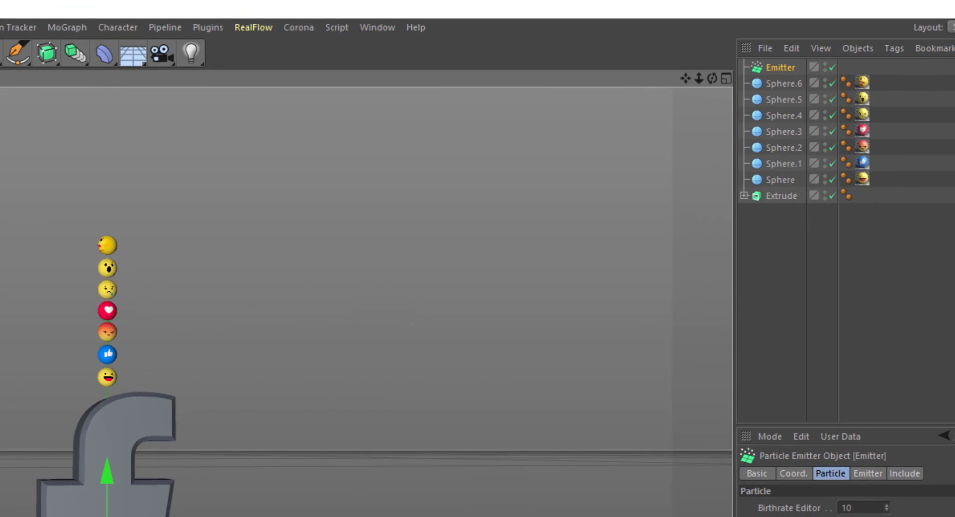
scroll(184, 243, down, 1)
scroll(106, 516, up, 1)
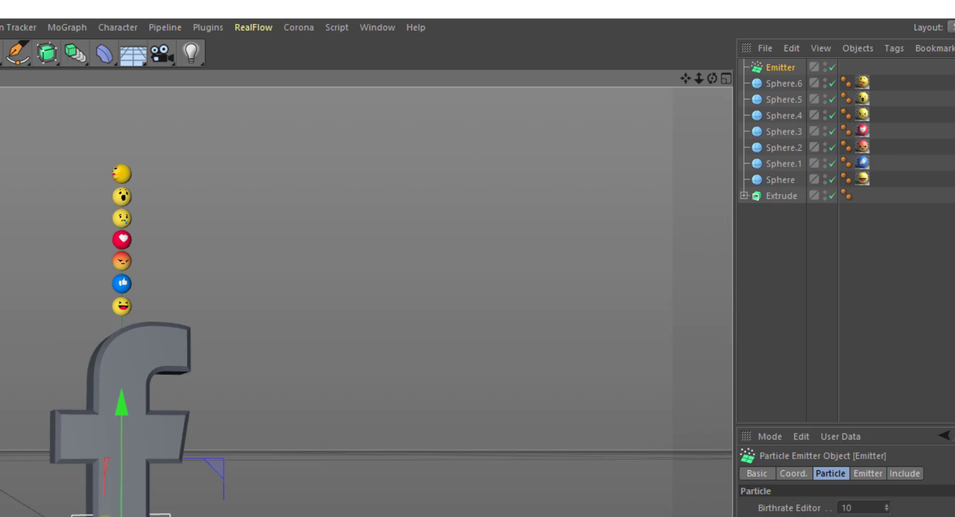
drag(121, 427, 160, 150)
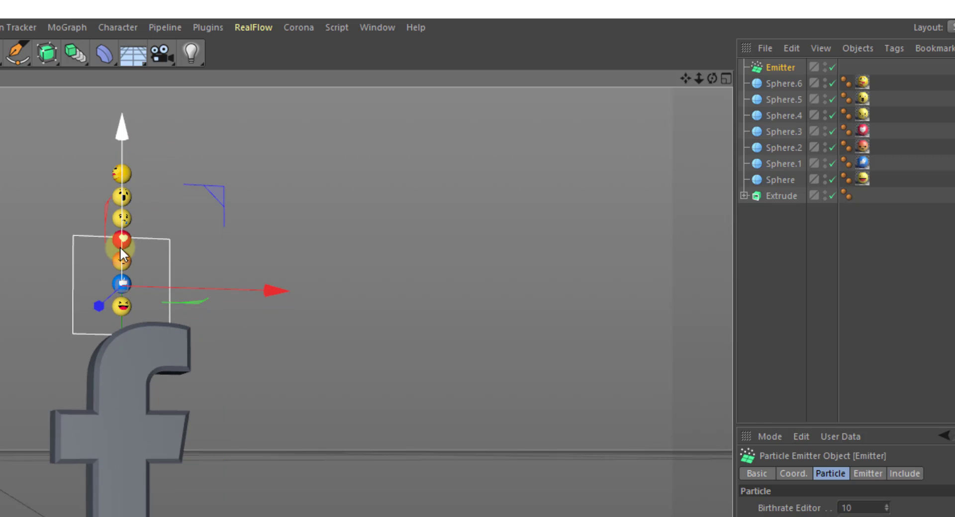
- Nest all seven emoji spheres under the Emitter and enable Show Objects in its particle settings
scroll(121, 249, up, 1)
scroll(131, 271, up, 2)
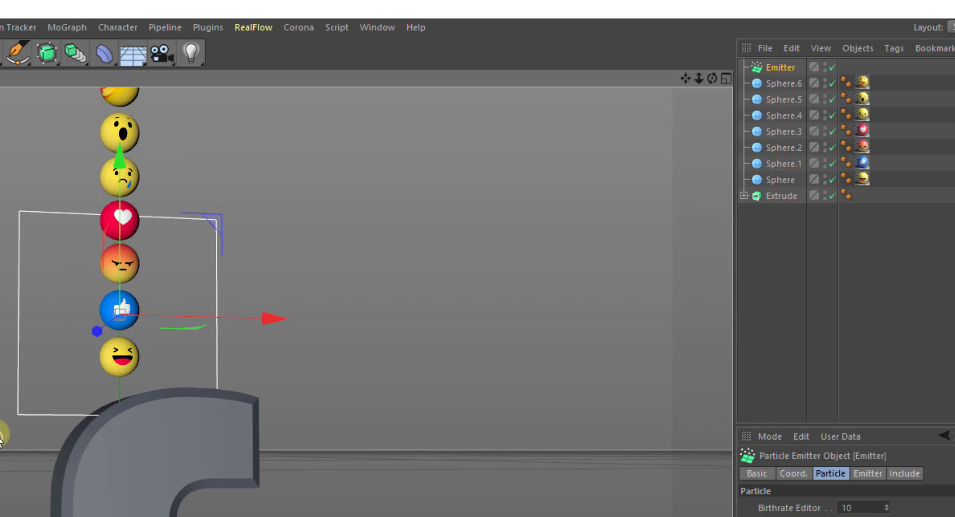
click(779, 84)
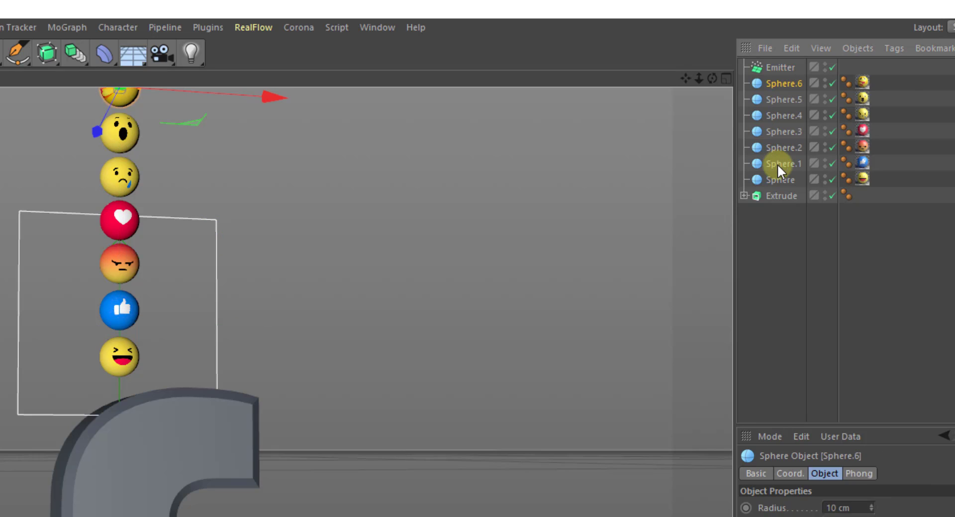
shift+click(781, 179)
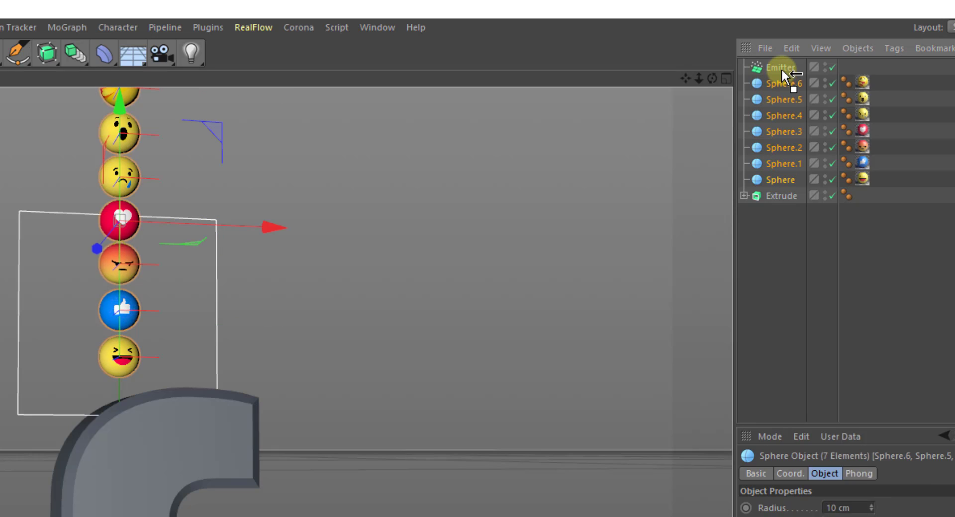
drag(782, 68, 782, 68)
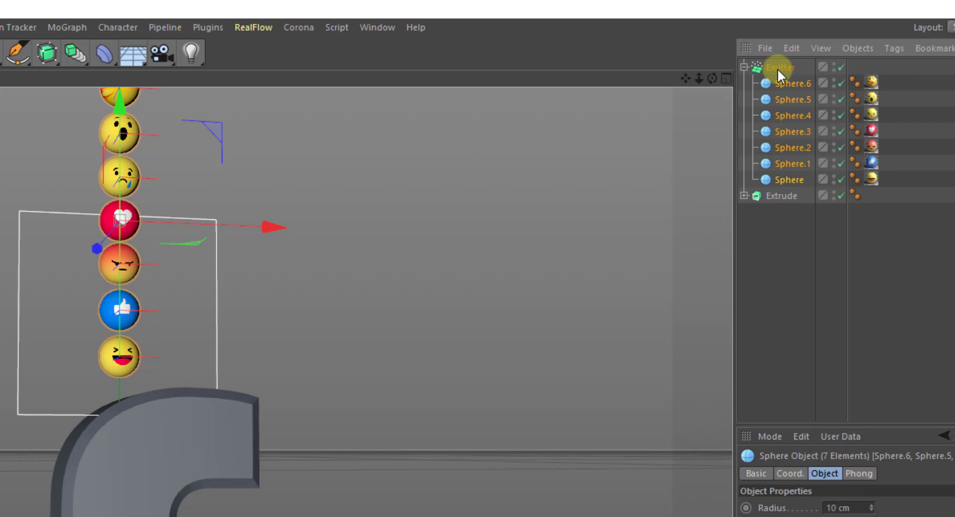
click(776, 68)
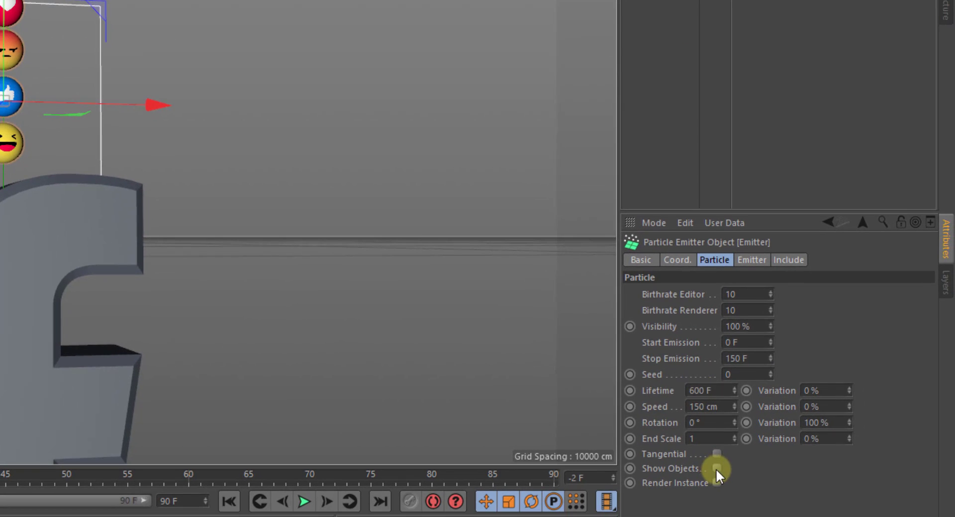
click(716, 469)
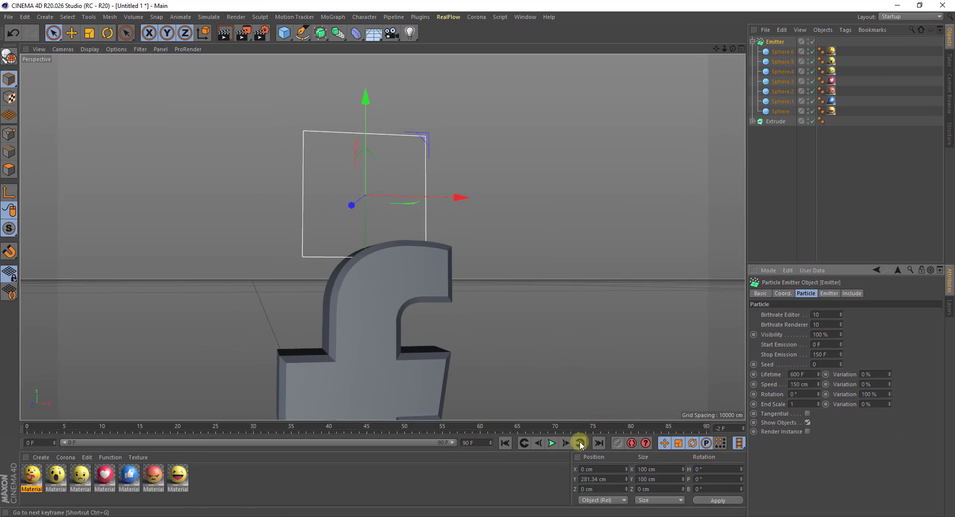
- Play the animation to preview the emitted emoji spheres, and return to the first frame
click(551, 443)
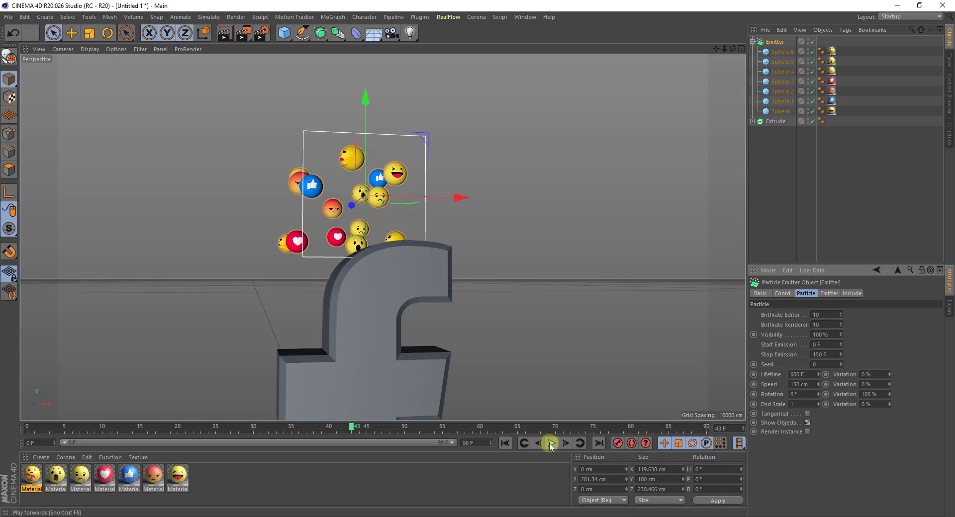
click(551, 444)
click(505, 443)
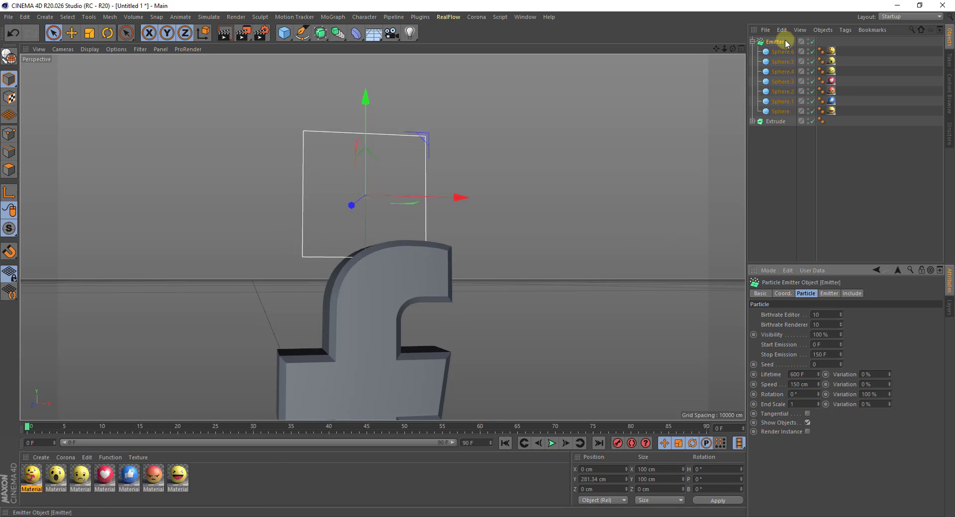
- Rotate the Emitter to a pitch of -90° and set its size to 50 by 50 cm
click(107, 35)
drag(375, 220, 381, 110)
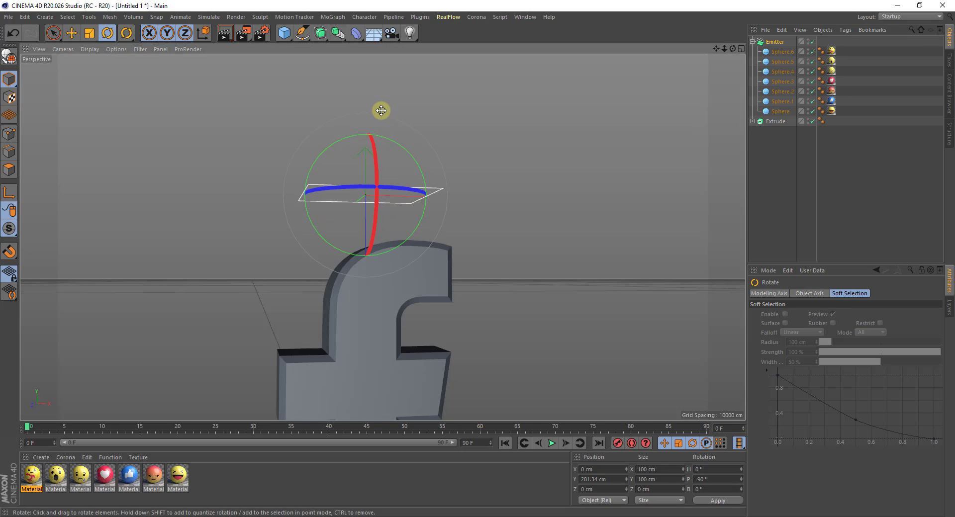
double_click(662, 470)
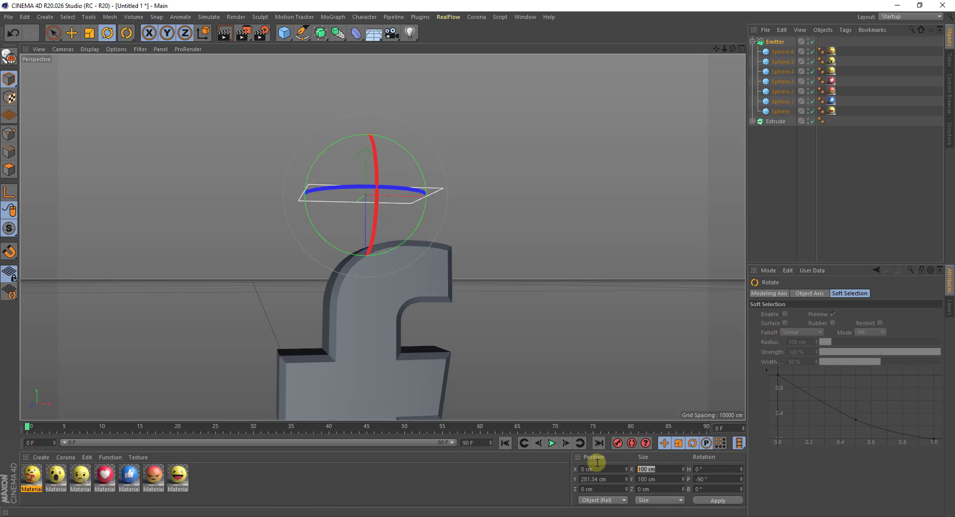
text(50)
key(Return)
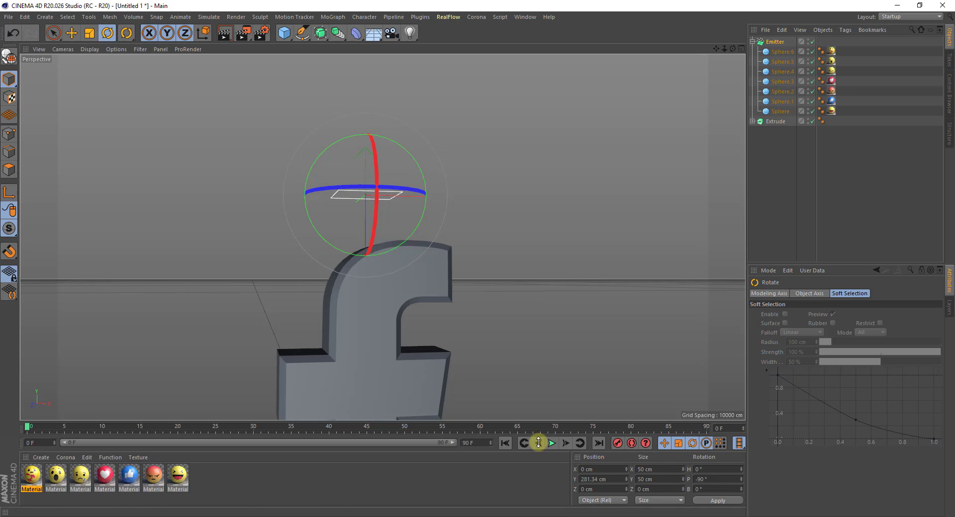
- Move the Emitter inside the upper arm of the f logo, to about X 38, Y 236 and Z 25 cm
click(53, 33)
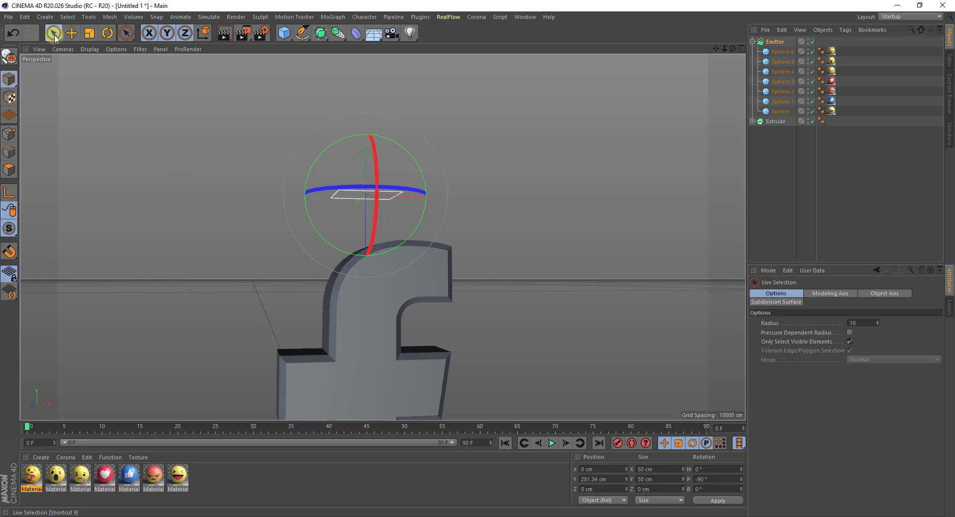
middle_click(413, 296)
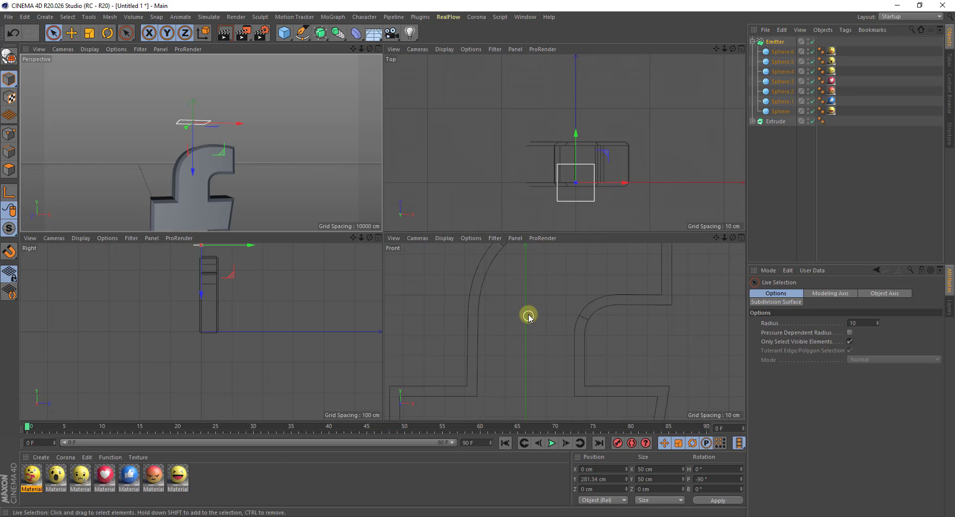
scroll(533, 307, down, 5)
drag(536, 307, 532, 337)
scroll(559, 290, up, 3)
scroll(560, 290, up, 4)
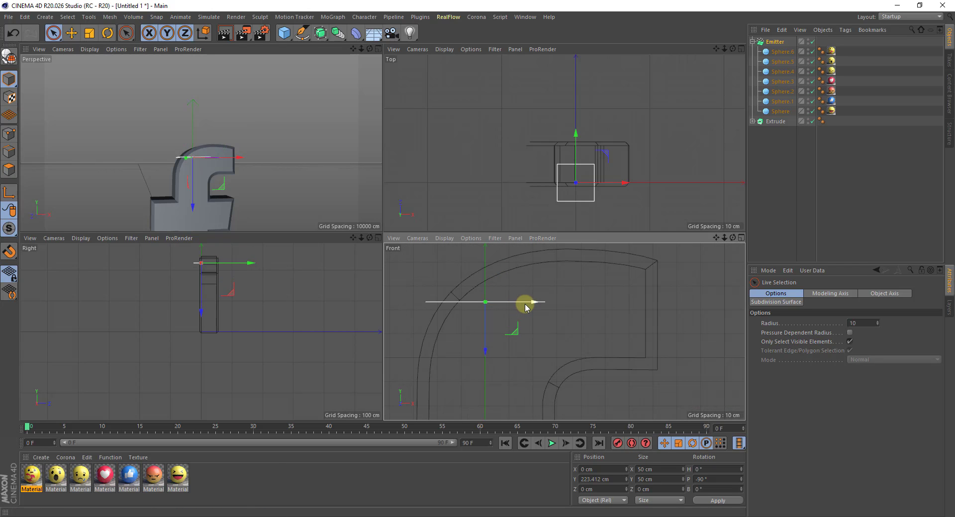
drag(525, 305, 615, 294)
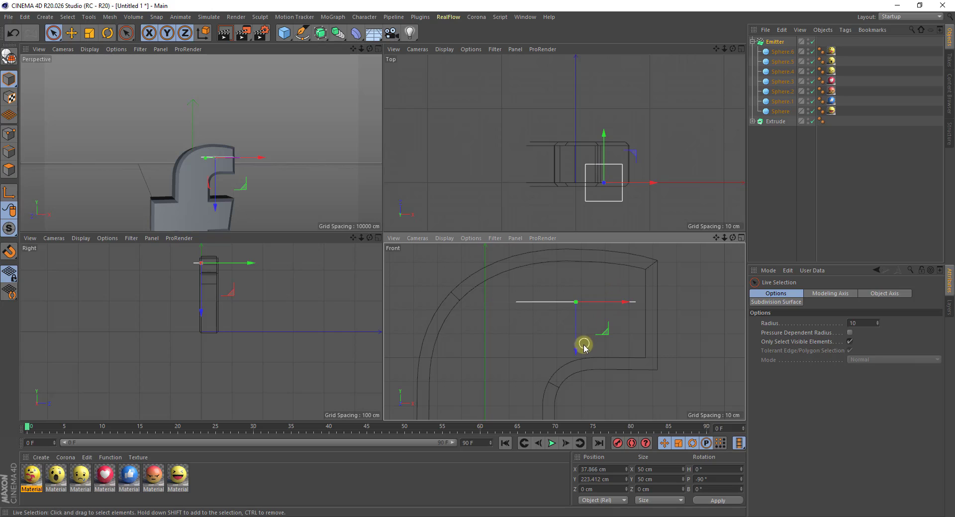
drag(581, 354, 581, 320)
scroll(619, 167, up, 3)
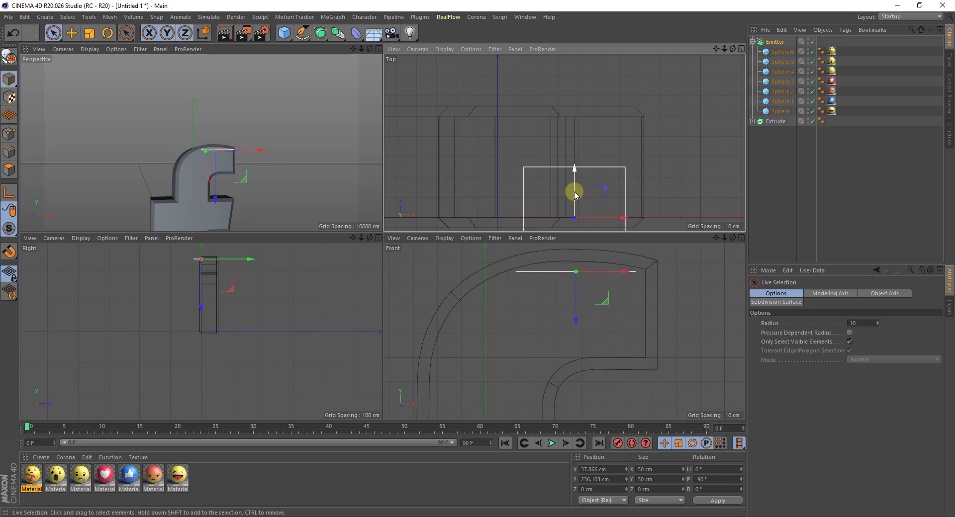
drag(575, 194, 581, 143)
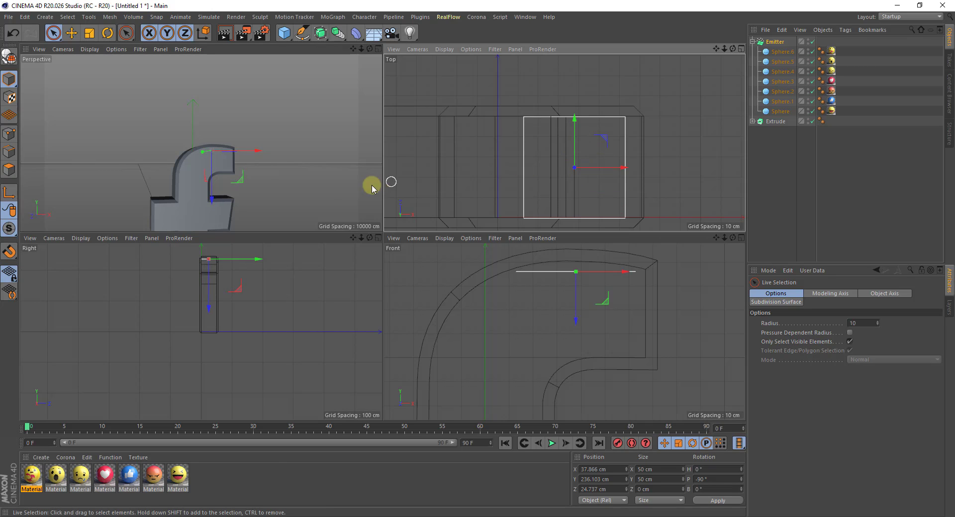
- Enable X-Ray on the f logo's Extrude object and play the animation to preview the emission inside it
click(774, 123)
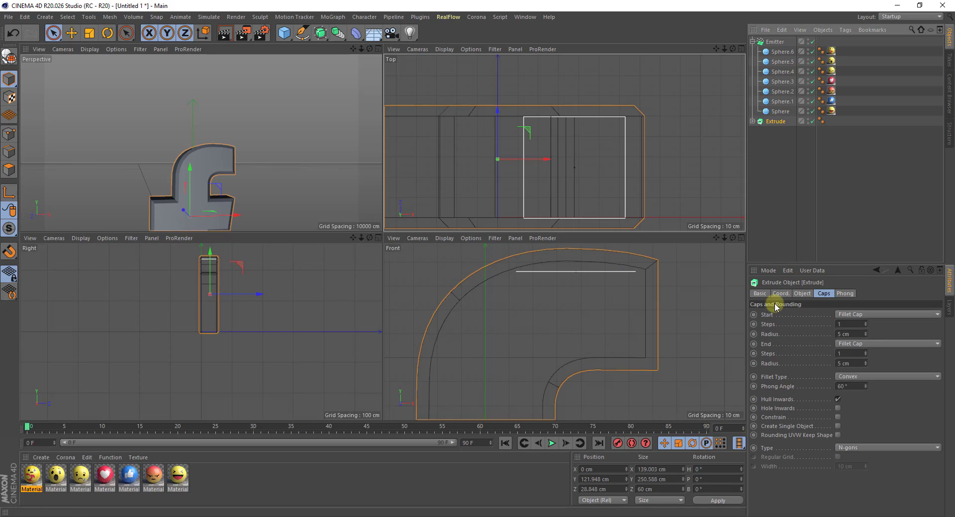
click(761, 293)
click(814, 380)
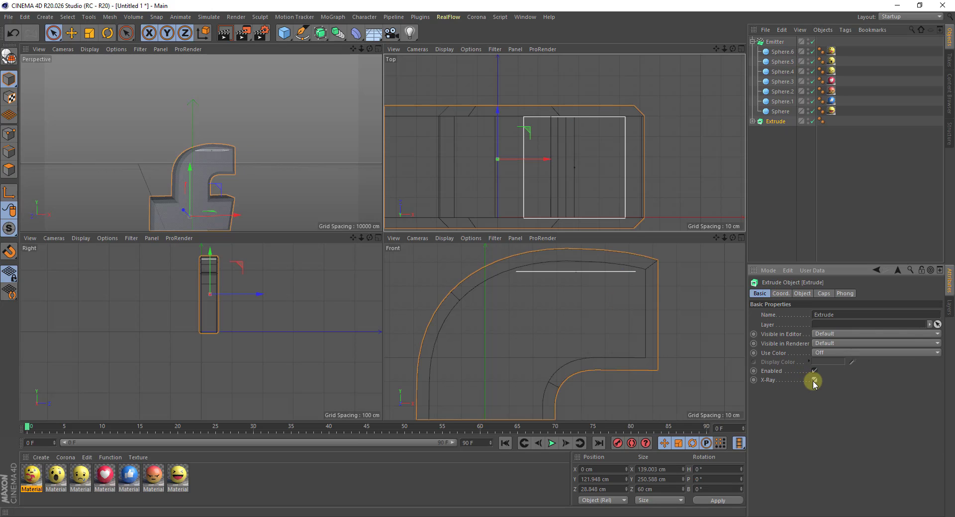
middle_click(294, 204)
scroll(420, 96, up, 3)
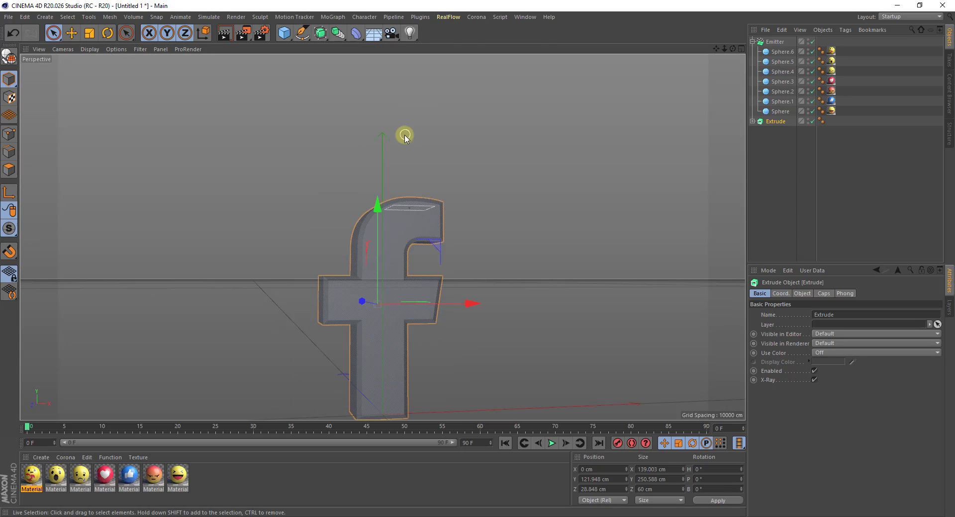
scroll(385, 330, up, 1)
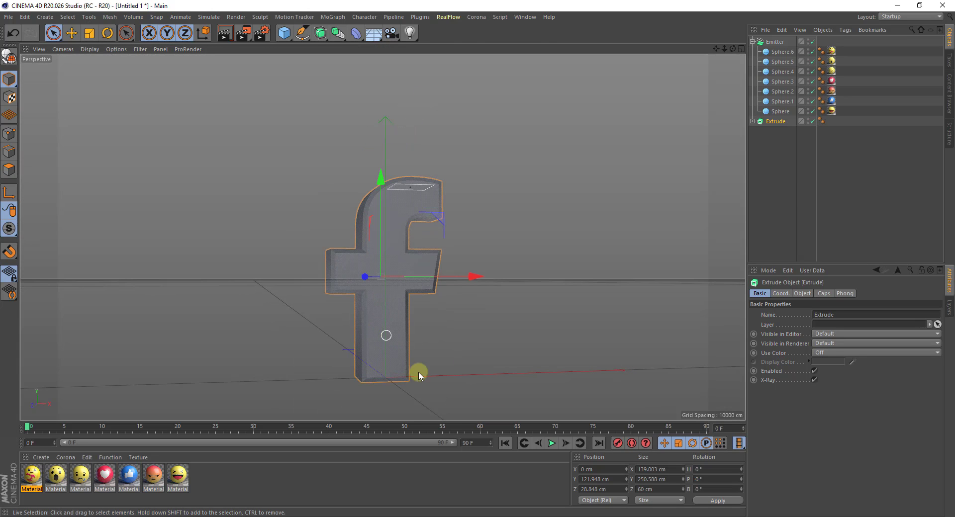
click(552, 443)
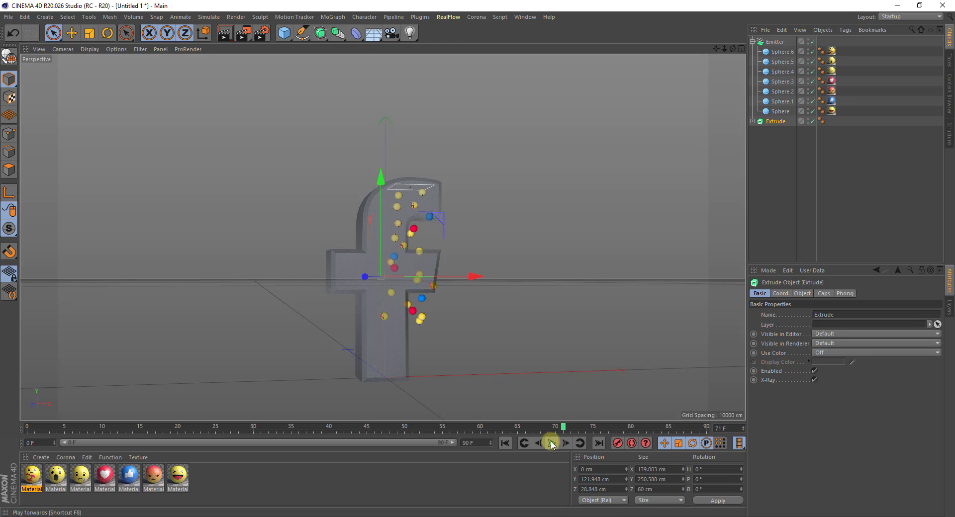
click(505, 443)
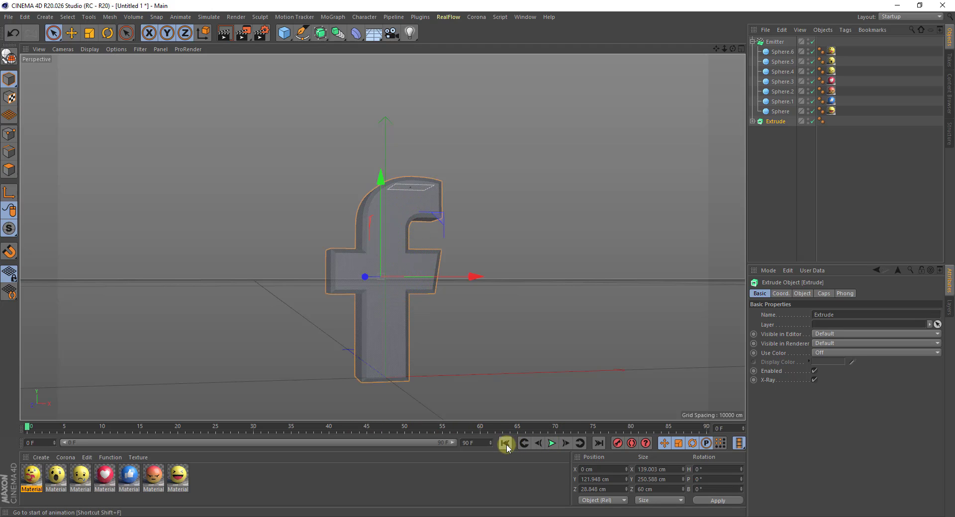
- Set the radius of all seven emoji spheres to 10 cm and preview the emission from the first frame
click(778, 52)
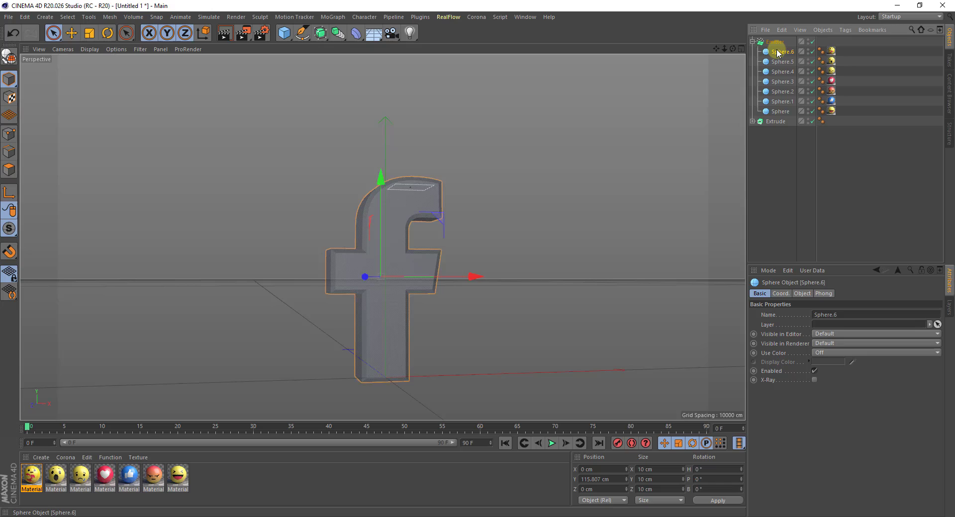
click(779, 294)
click(802, 294)
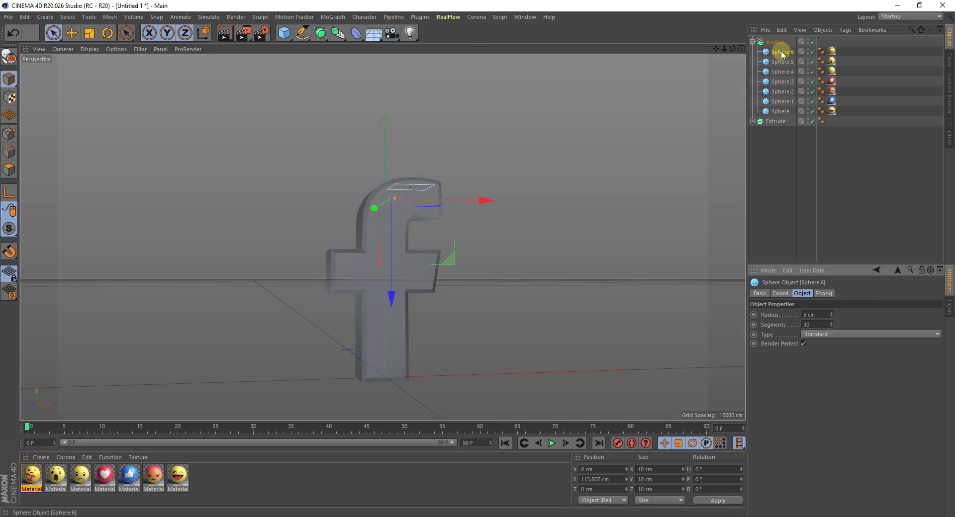
shift+click(780, 112)
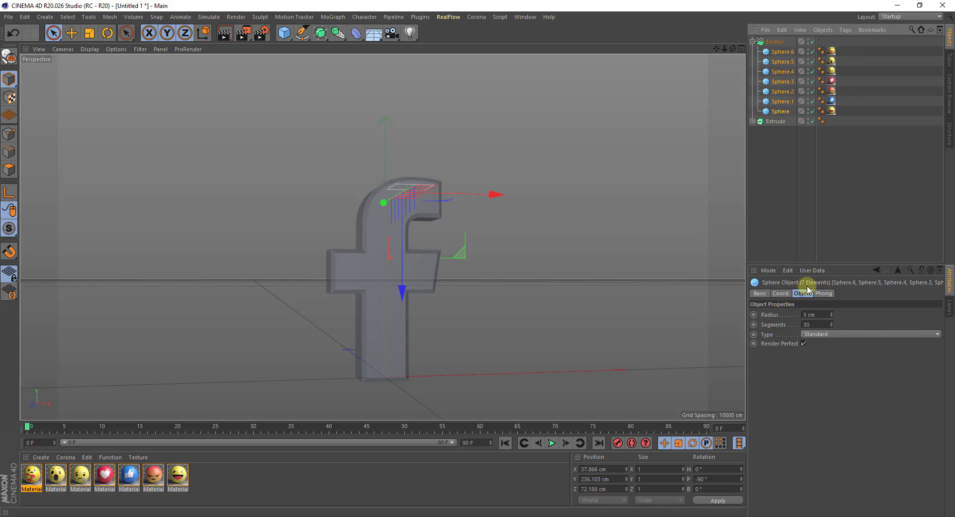
click(808, 314)
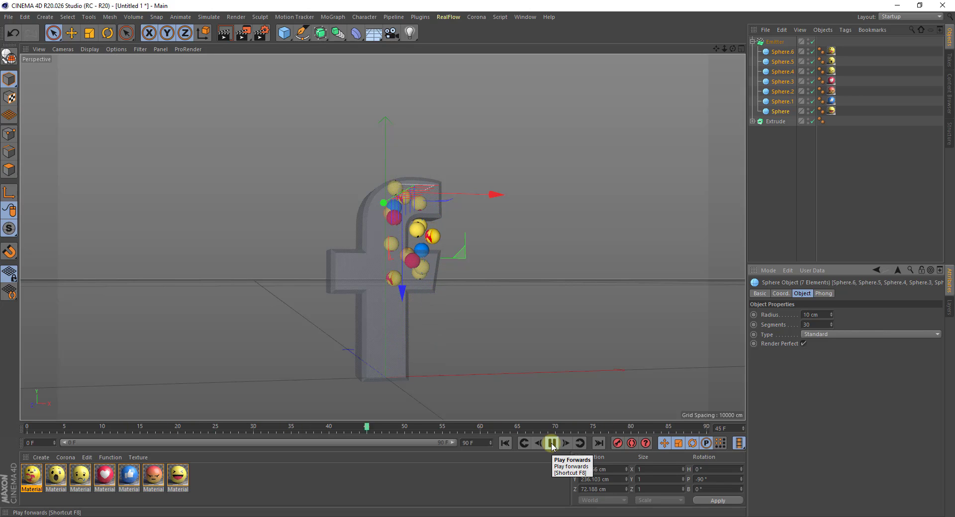
click(552, 443)
click(505, 443)
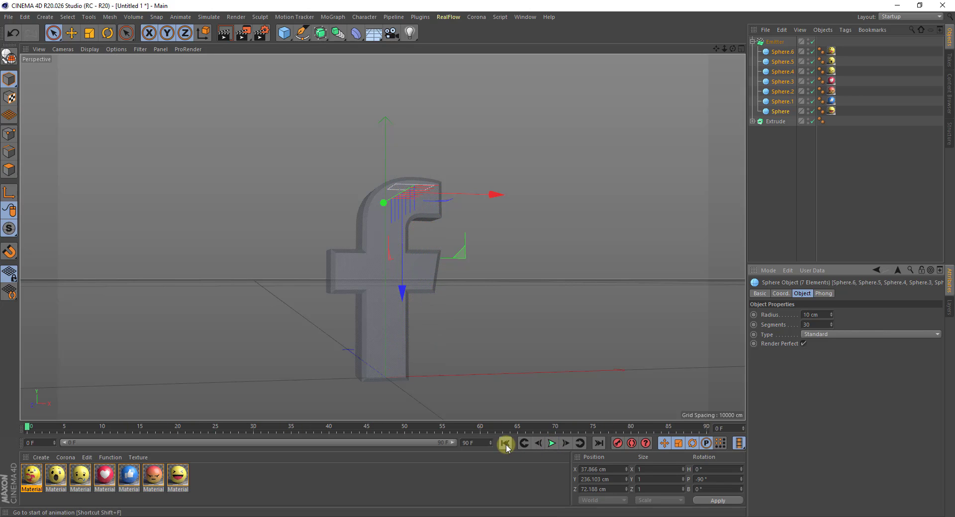
- Add a Rigid Body simulation tag to the Emitter
click(775, 43)
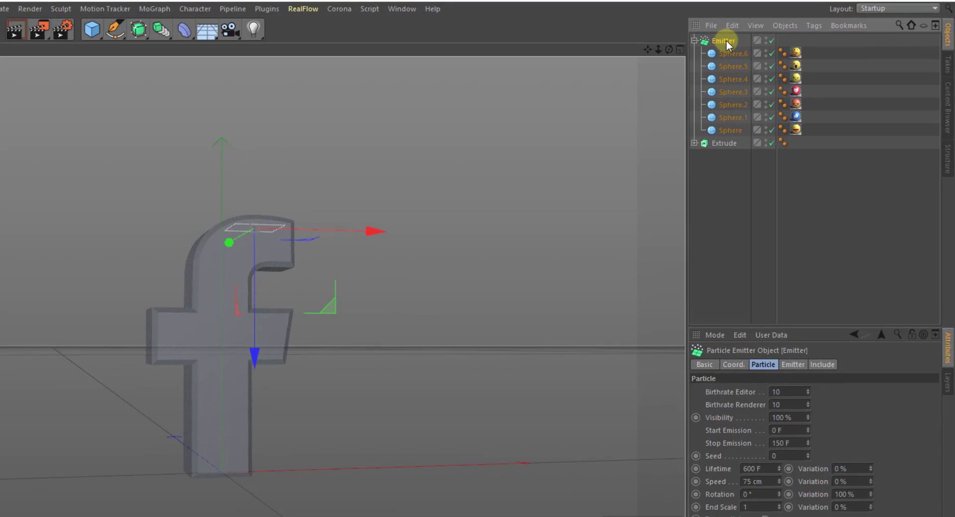
right_click(725, 41)
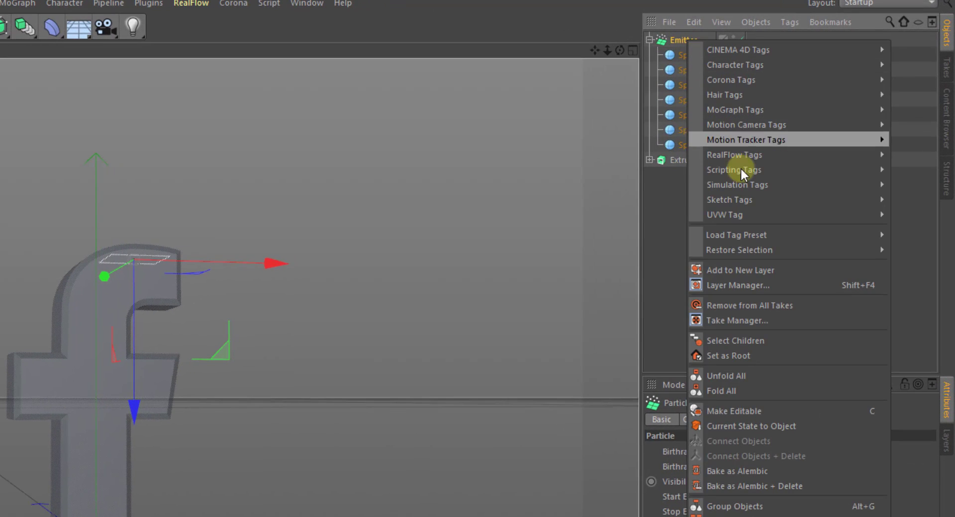
mouse_move(773, 153)
mouse_move(744, 184)
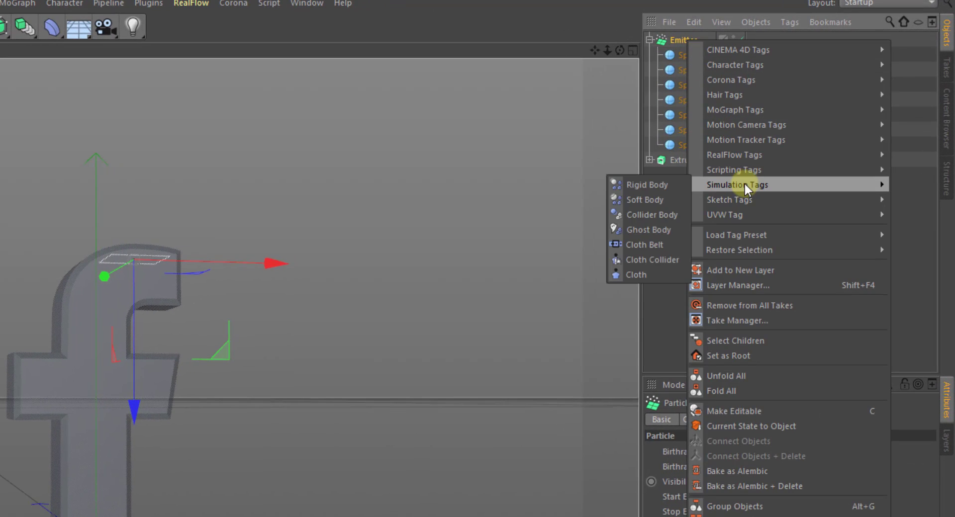
click(638, 185)
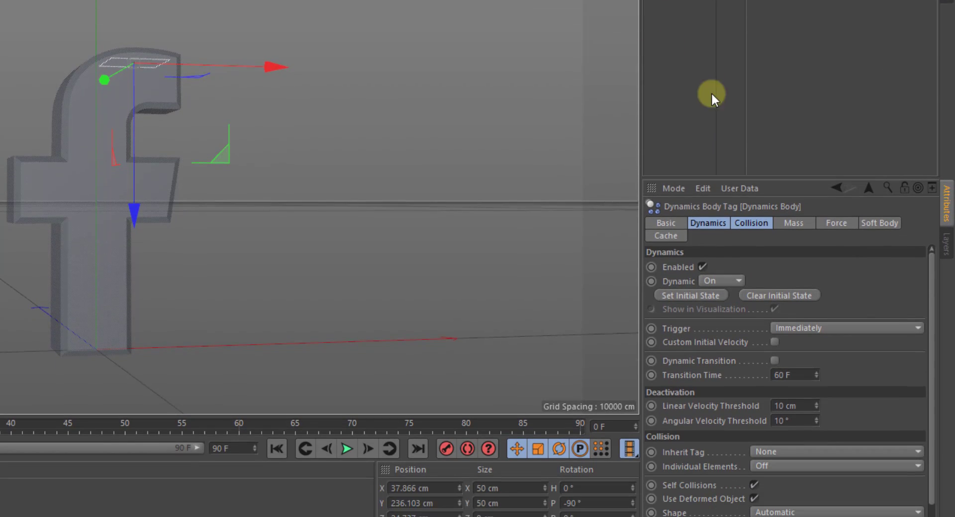
- In the Emitter's rigid body collision settings, set Inherit Tag to Apply Tag to Children and Individual Elements to Top Level
click(709, 175)
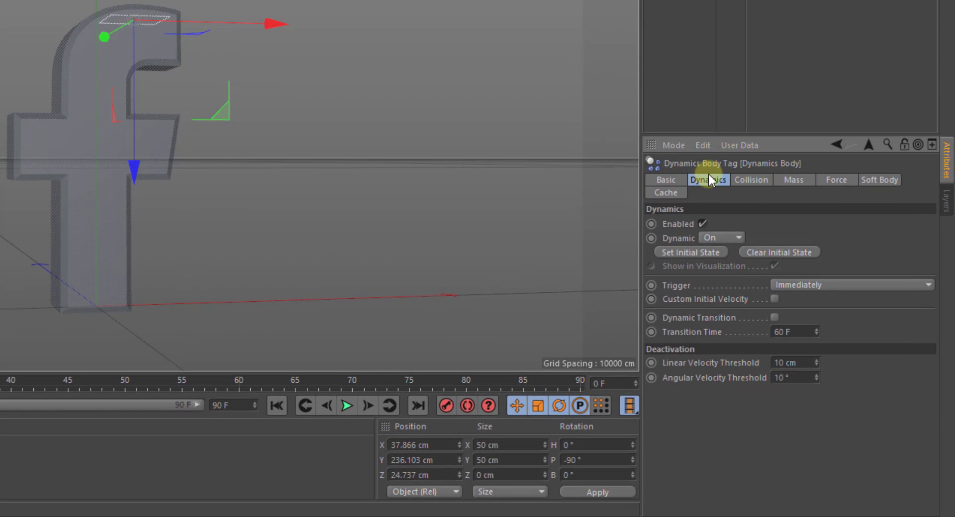
click(747, 181)
click(782, 225)
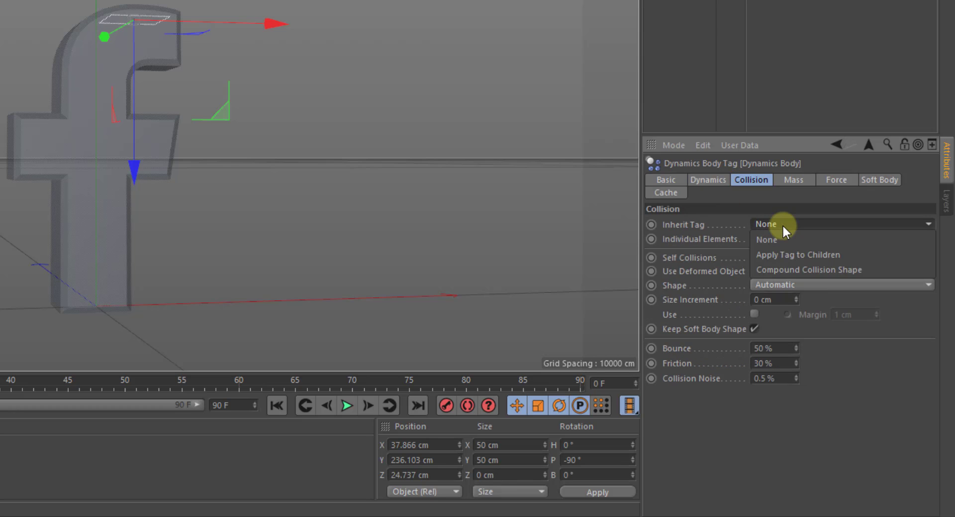
click(789, 252)
click(796, 238)
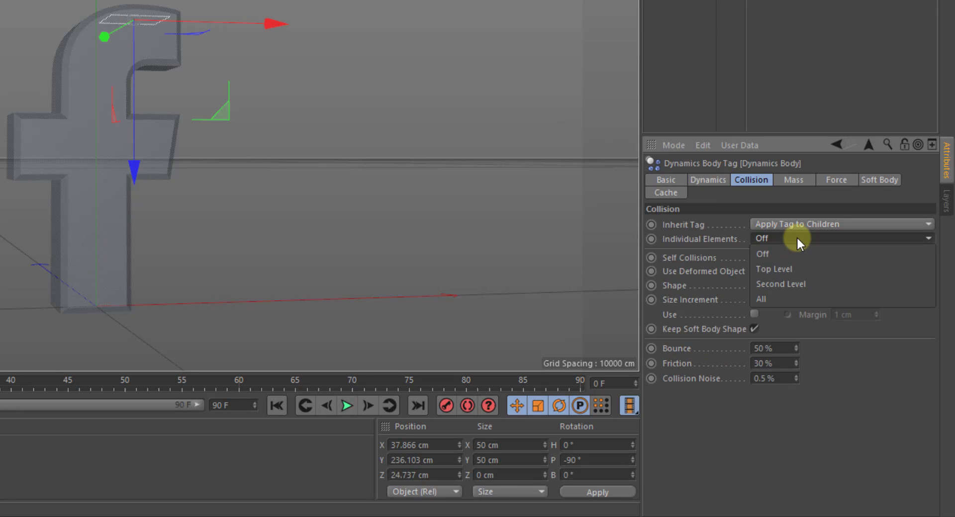
click(790, 262)
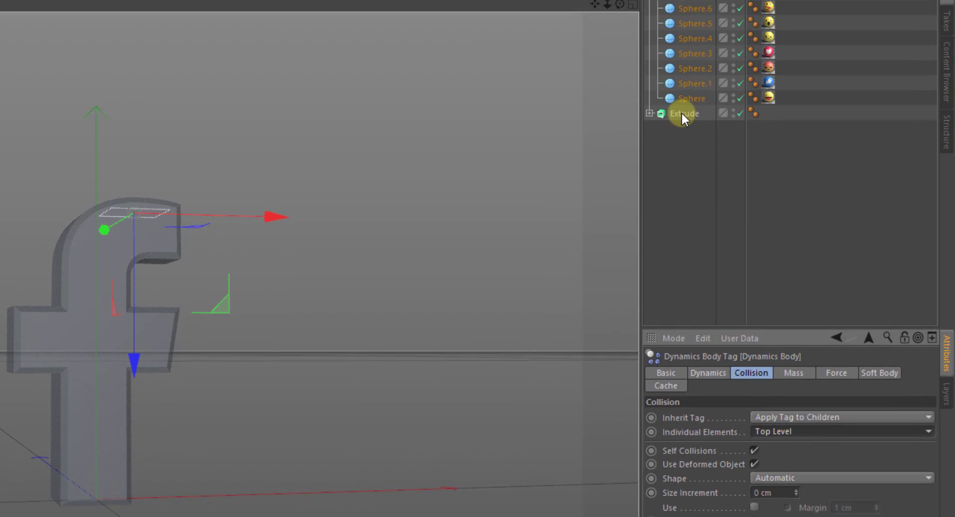
- Add a Collider Body simulation tag to the f logo's Extrude object
click(683, 137)
right_click(682, 136)
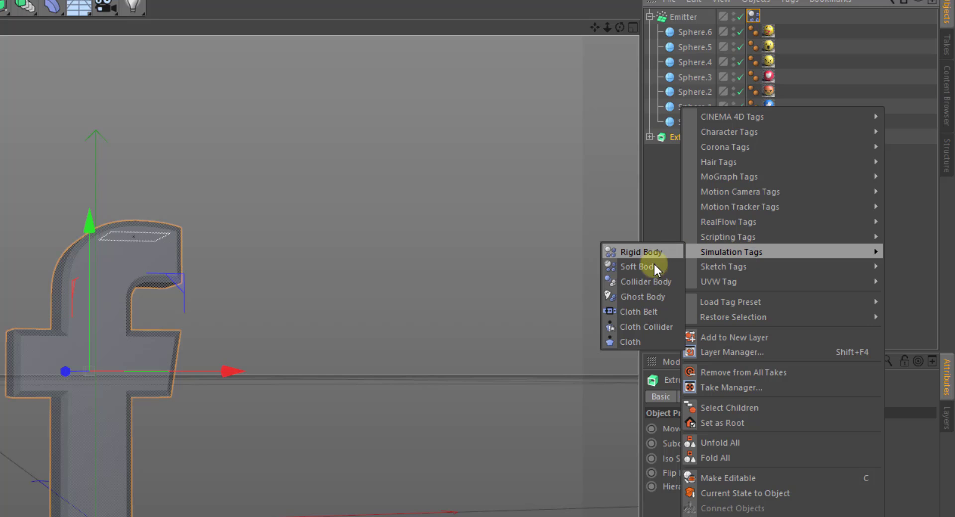
click(652, 274)
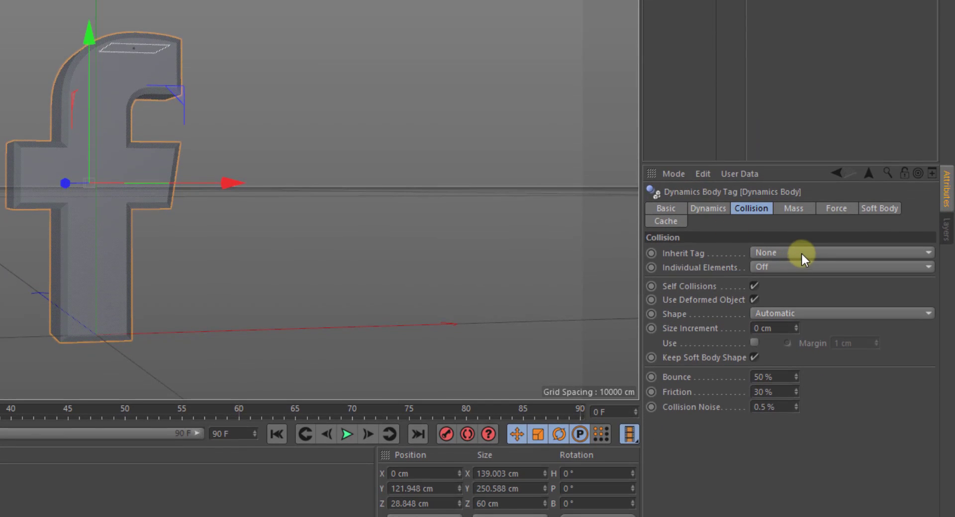
- Set the logo collider's Inherit Tag to Apply Tag to Children, Individual Elements to Top Level and Shape to Static Mesh
click(801, 252)
click(800, 281)
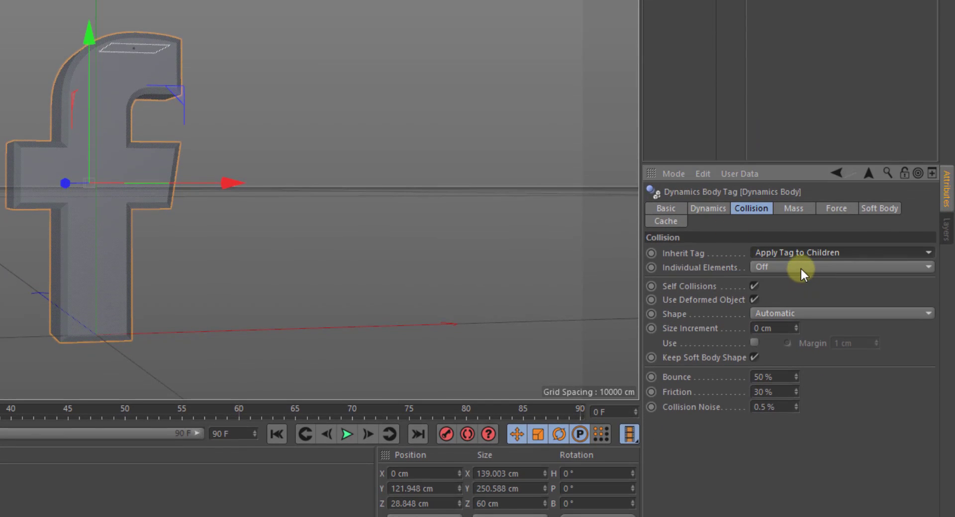
click(800, 267)
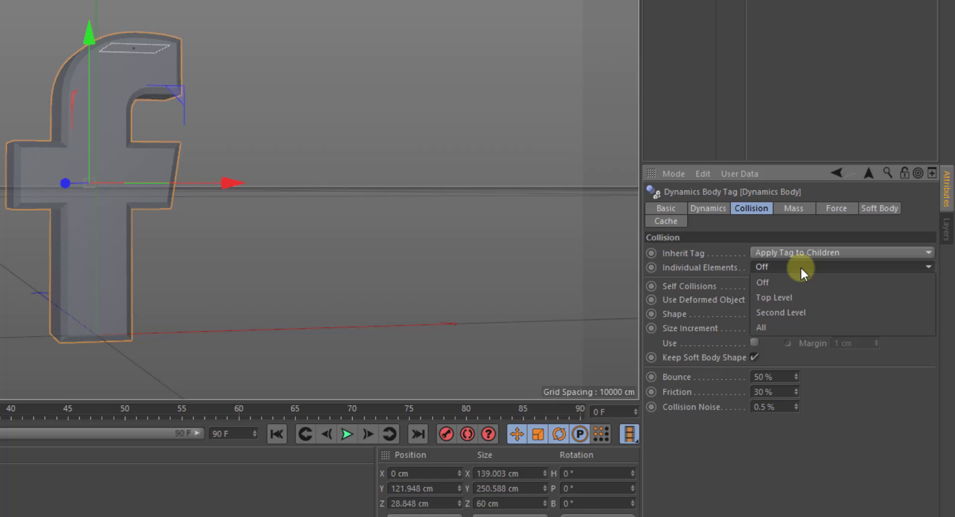
click(801, 296)
click(796, 313)
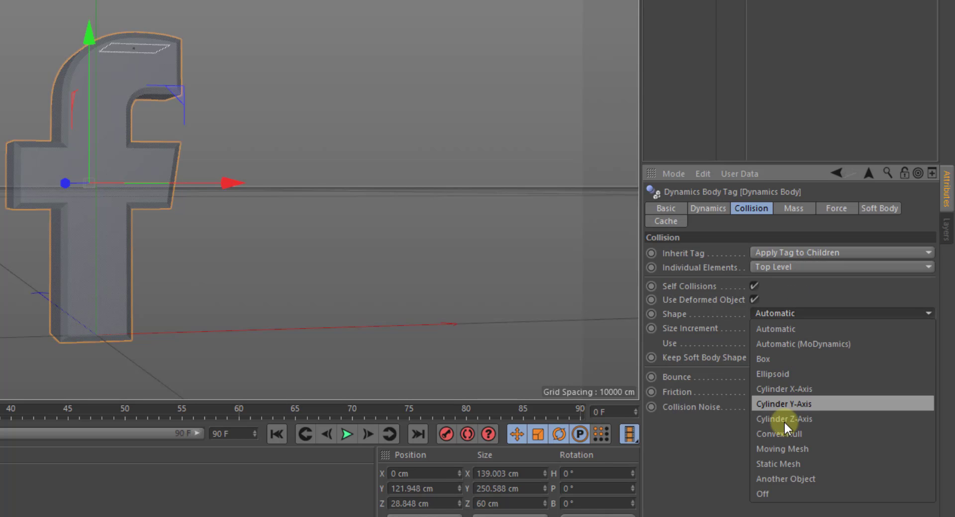
click(779, 463)
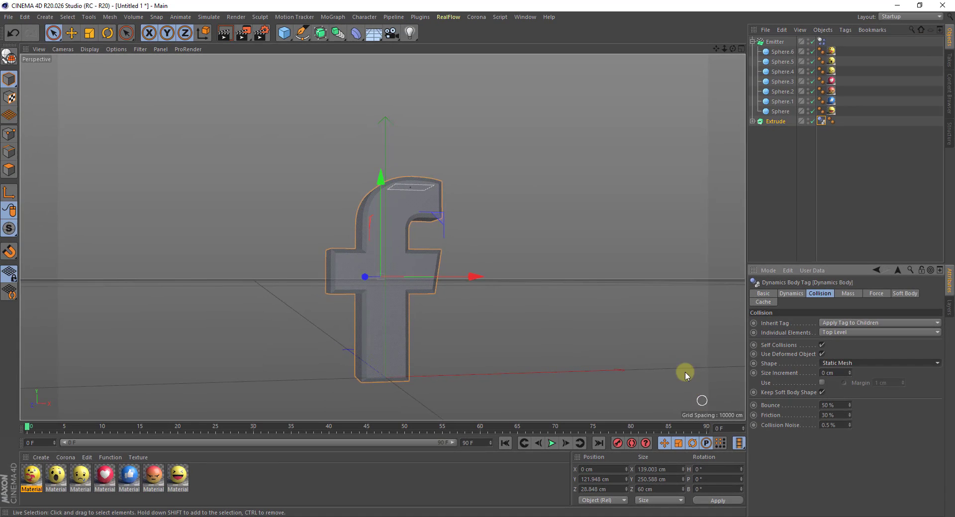
- Play the animation to preview the spheres colliding inside the f logo, and return to the first frame
click(552, 443)
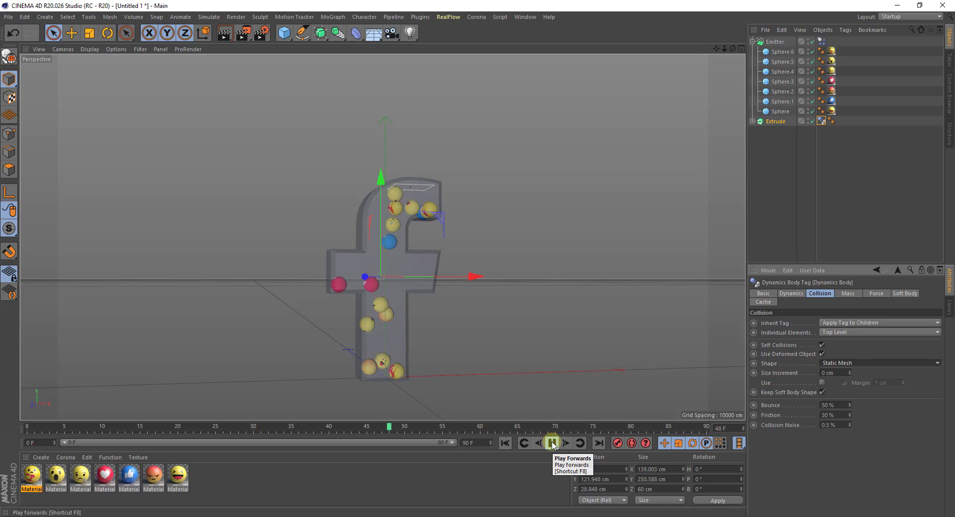
click(552, 444)
click(505, 443)
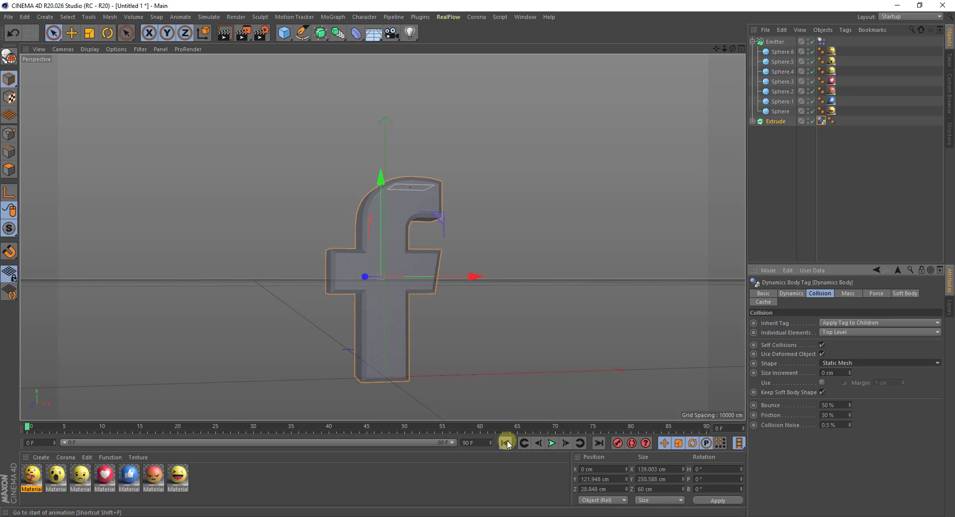
- Set the Emitter's Birthrate Editor to 45 and play the simulation to about frame 63
click(775, 41)
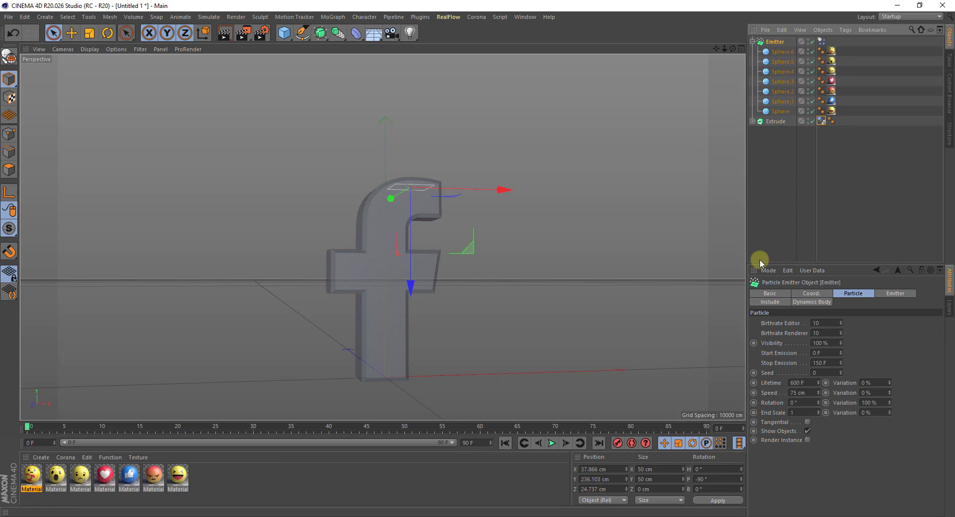
click(821, 324)
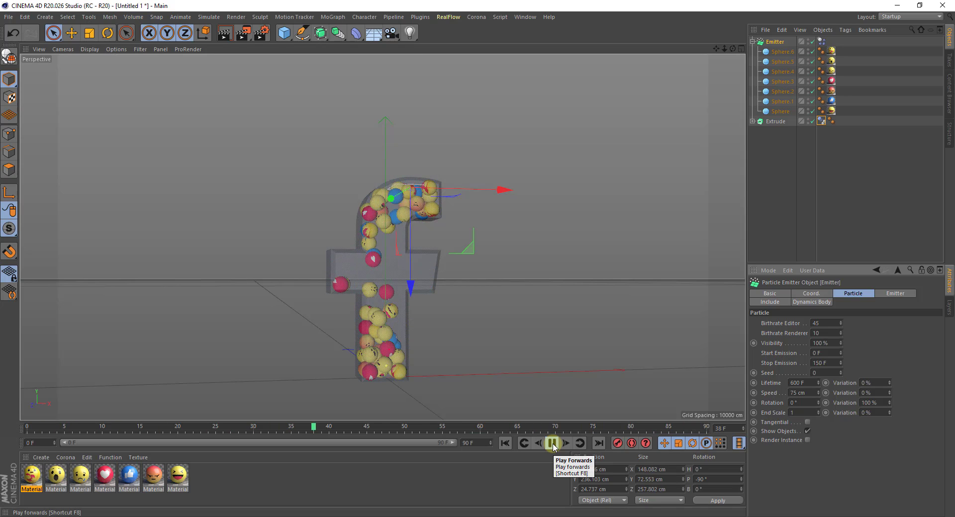
click(552, 443)
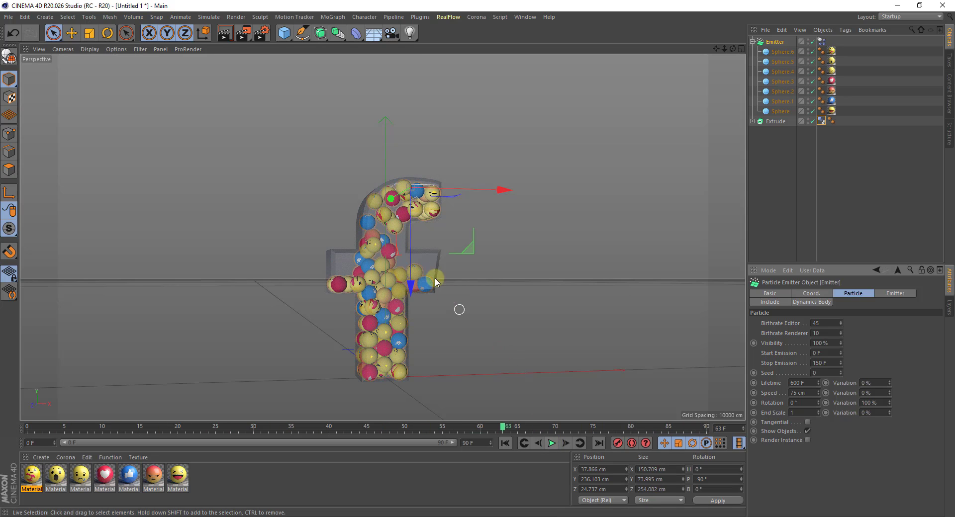
click(567, 134)
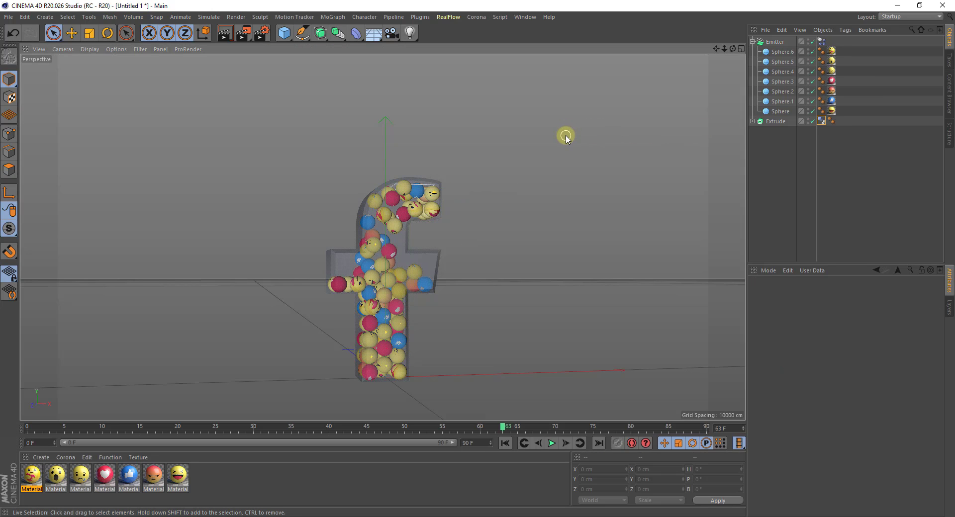
- Disable X-Ray on the f logo's Extrude object
click(777, 122)
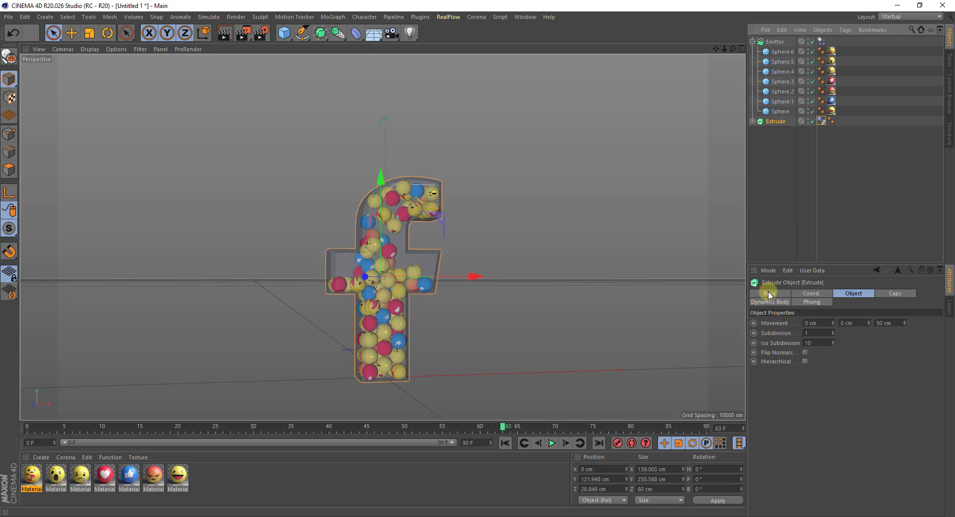
click(769, 295)
click(814, 388)
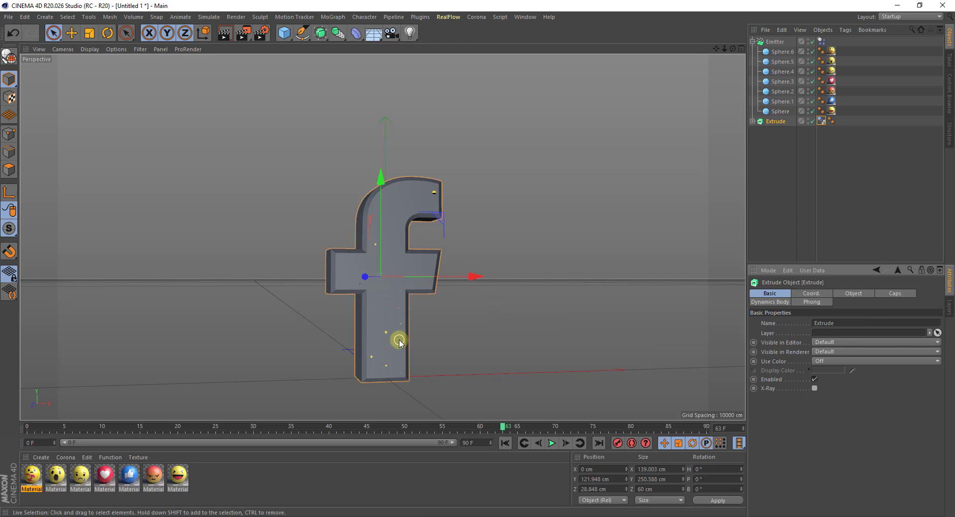
- Add a floor Plane beneath the f logo and enlarge it to about 1080 by 1608 cm
scroll(399, 342, up, 2)
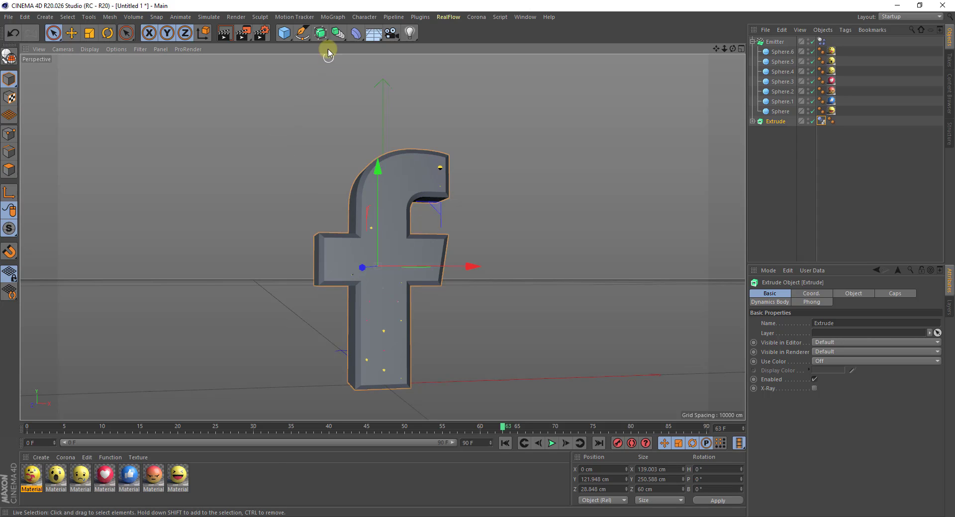
click(283, 38)
click(361, 65)
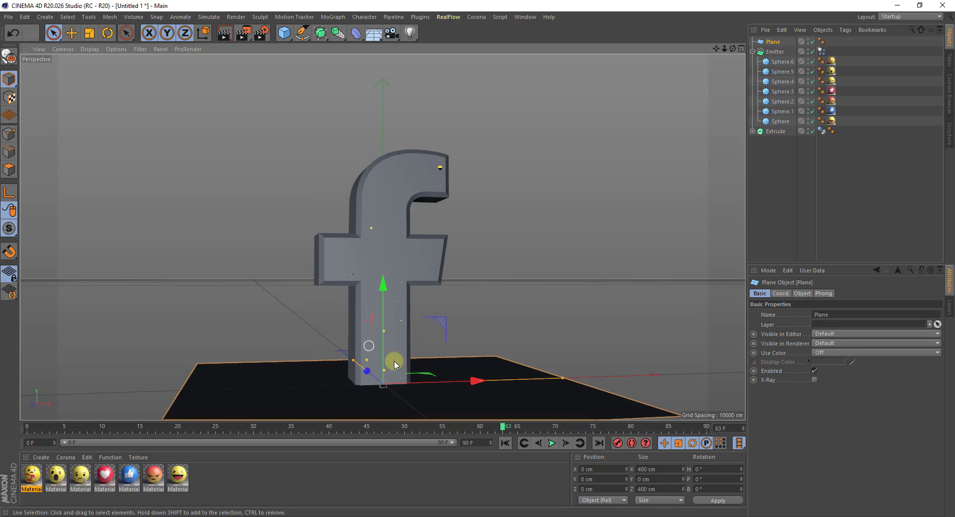
drag(557, 377, 743, 354)
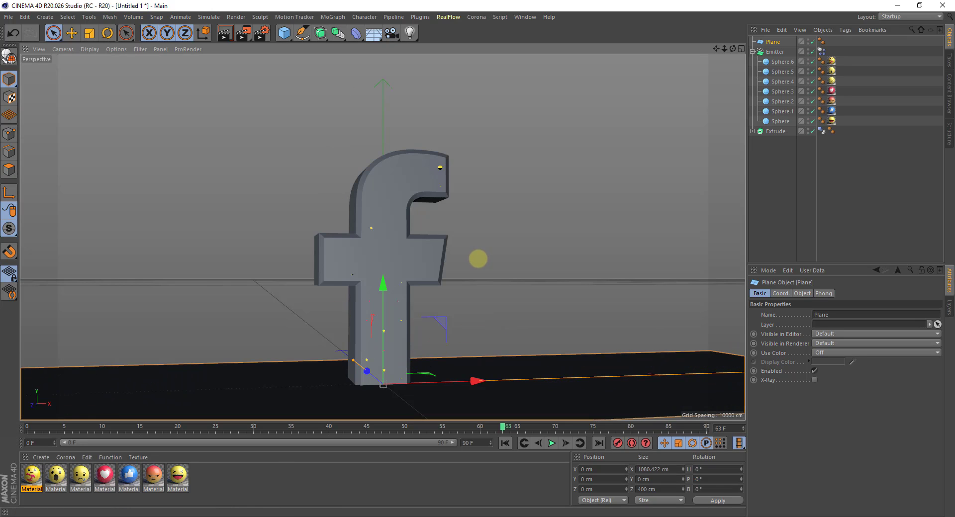
drag(356, 358, 326, 312)
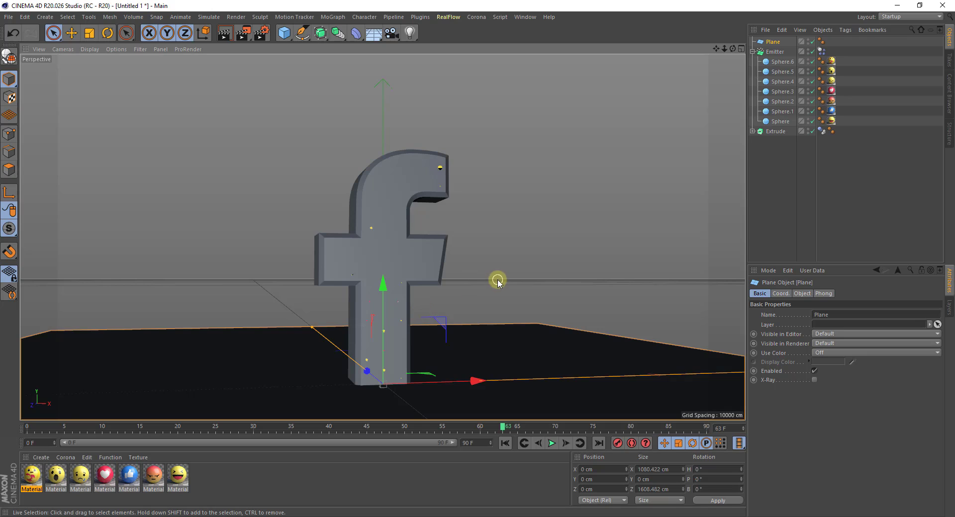
- Raise the Emitter and Extrude together by about 5.5 cm in the Front view so the logo rests on the floor, and rewind the animation
click(775, 132)
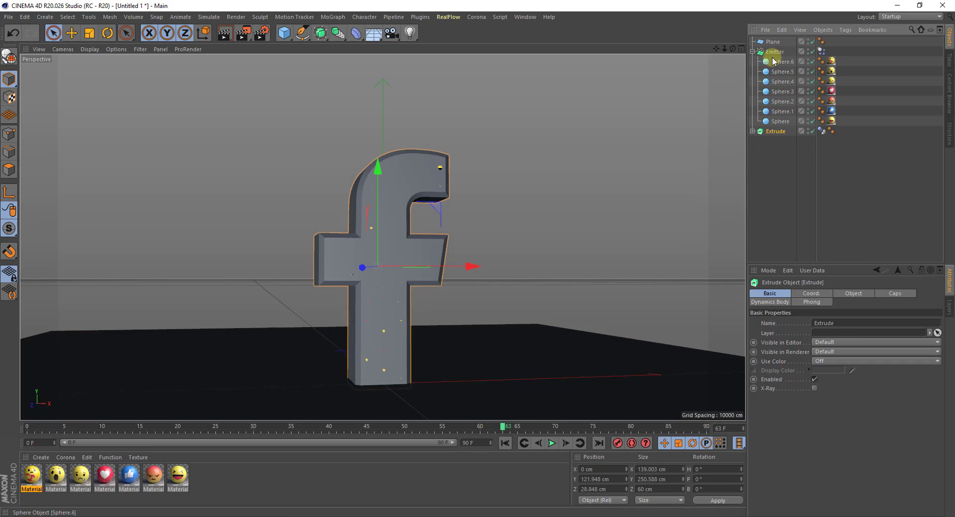
click(752, 52)
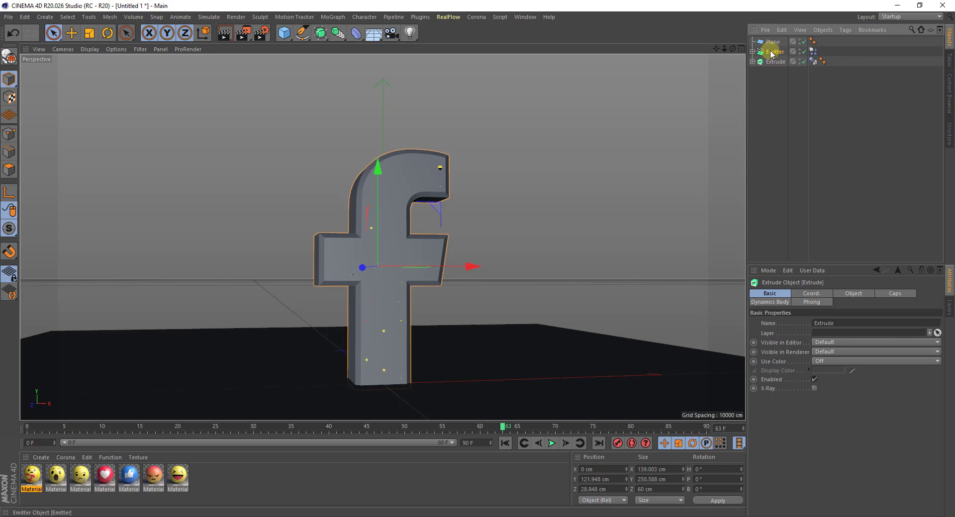
click(773, 52)
ctrl+click(773, 61)
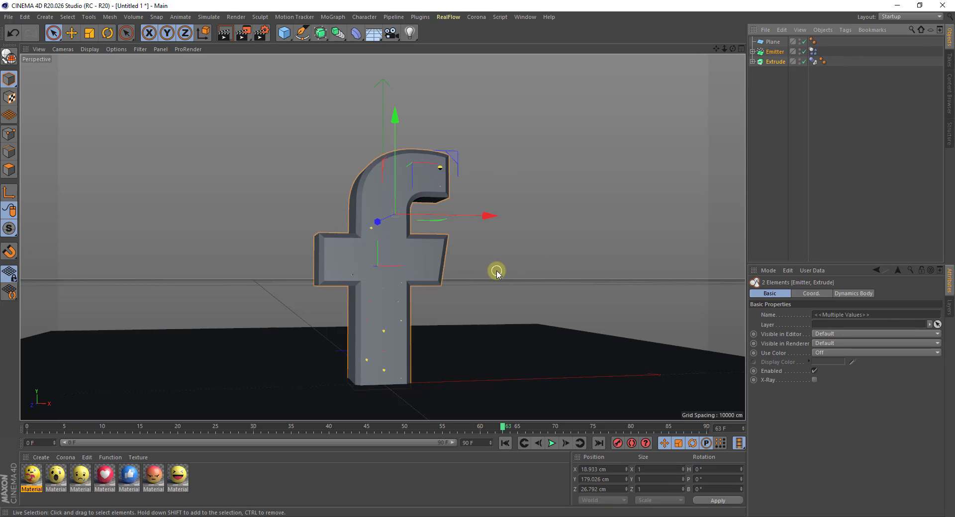
middle_click(497, 272)
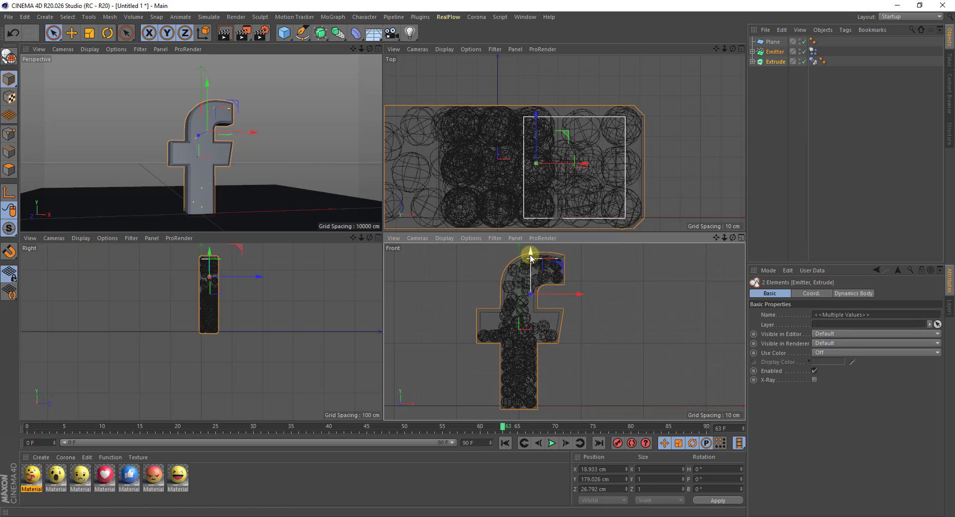
middle_click(512, 370)
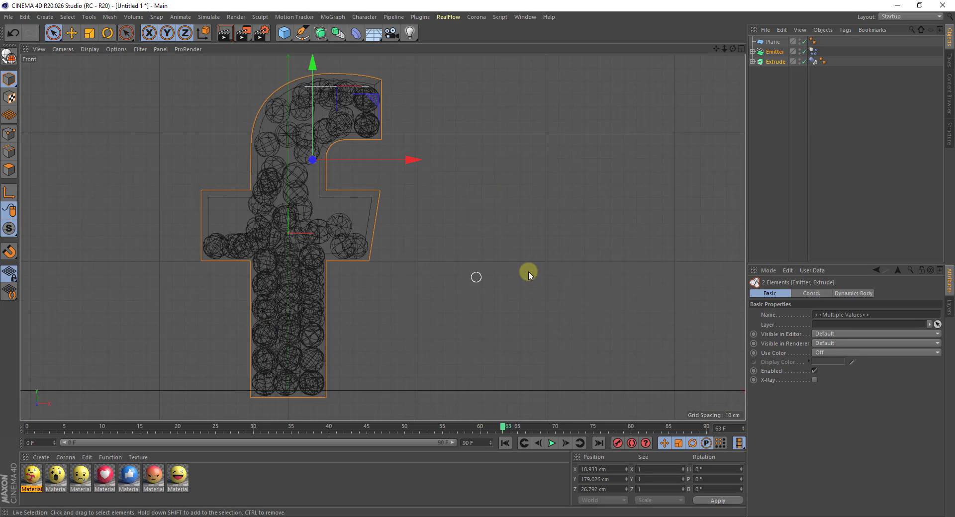
scroll(529, 275, down, 1)
drag(350, 158, 351, 151)
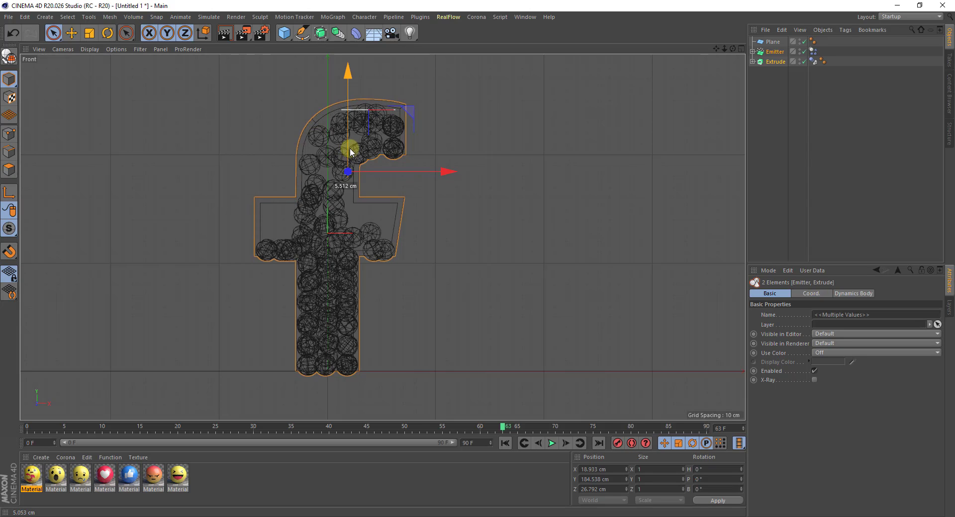
click(505, 443)
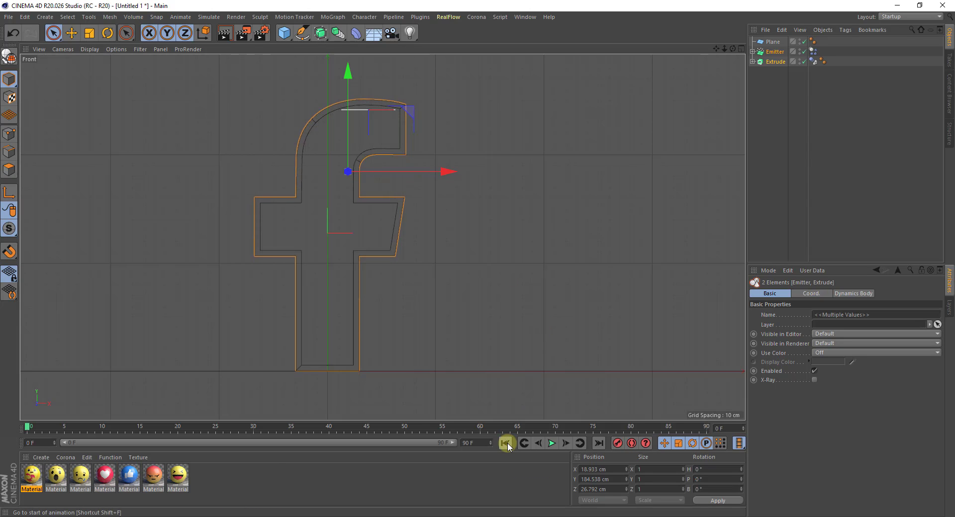
scroll(278, 350, up, 3)
middle_click(420, 352)
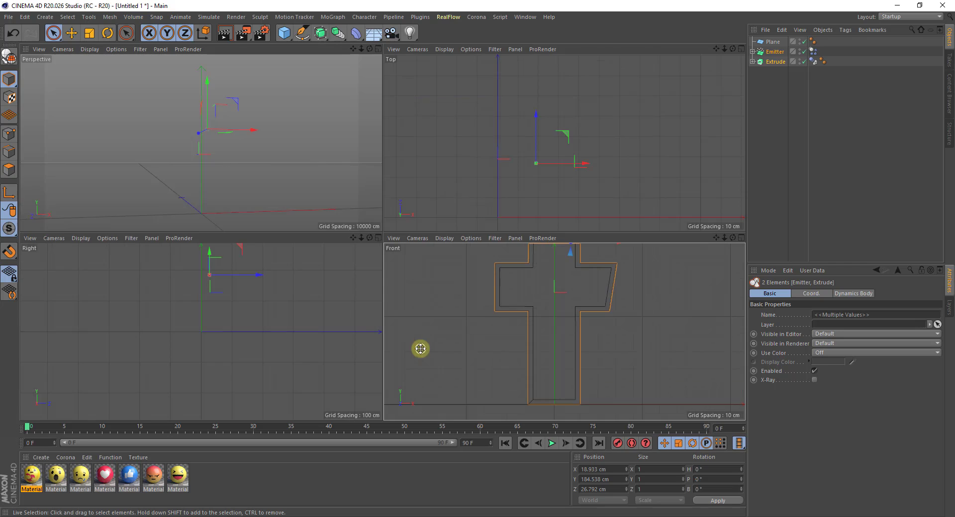
middle_click(231, 207)
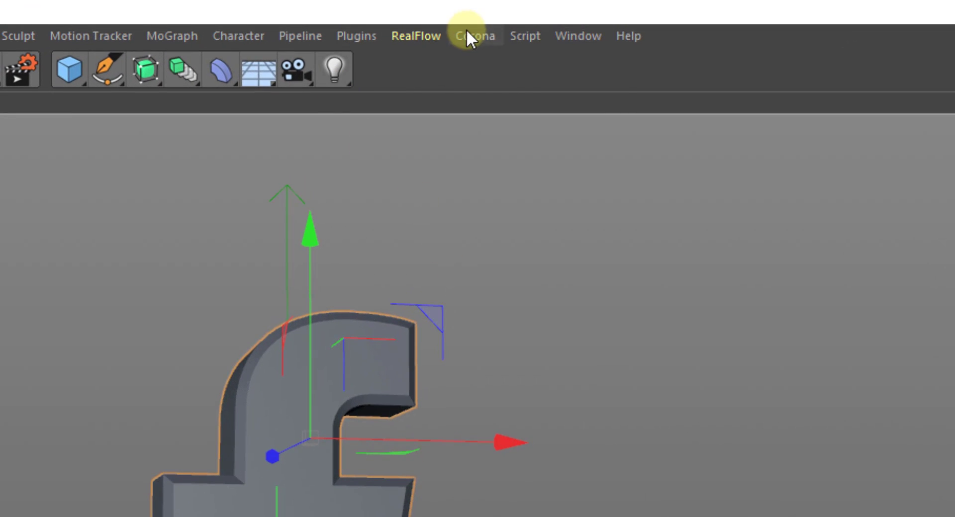
- Add a Corona Light and place it in front of the f logo at about Y 105 cm, Z -256 cm
click(470, 32)
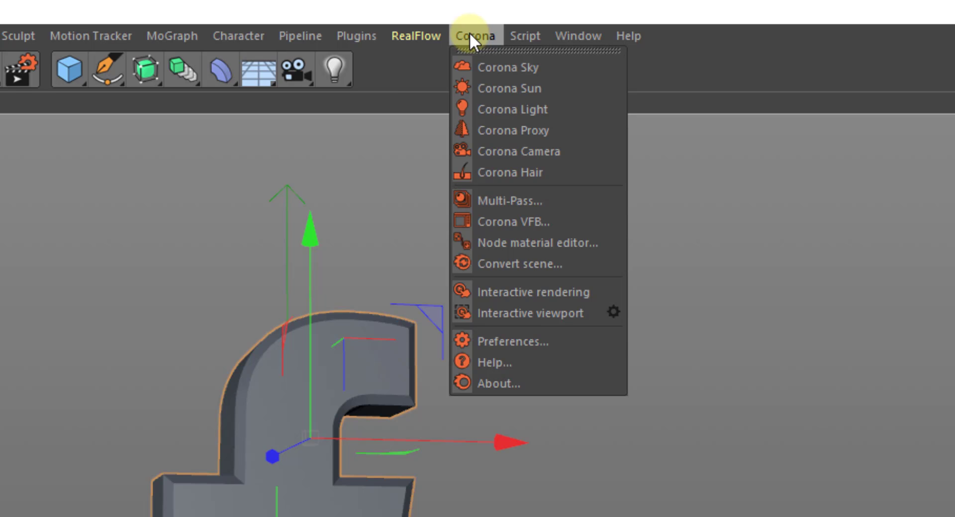
click(508, 105)
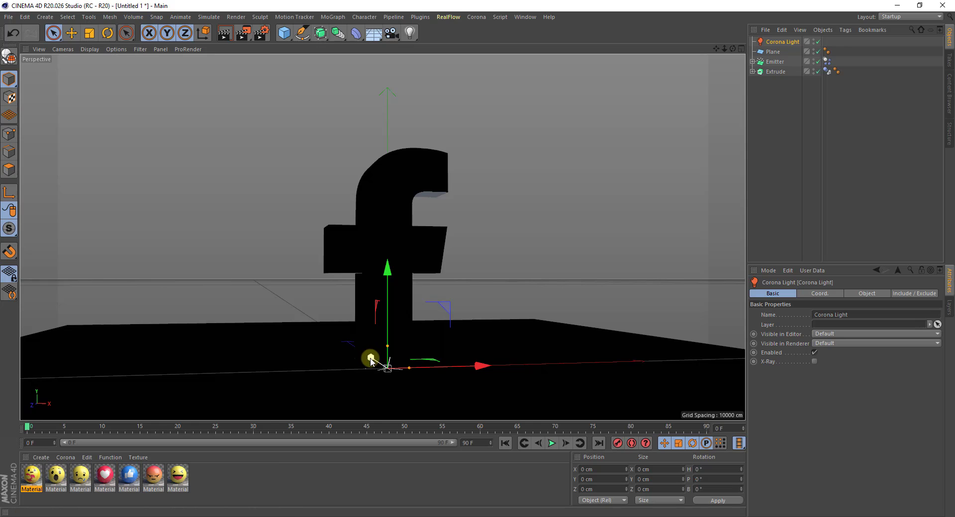
drag(366, 358, 434, 402)
drag(461, 331, 476, 197)
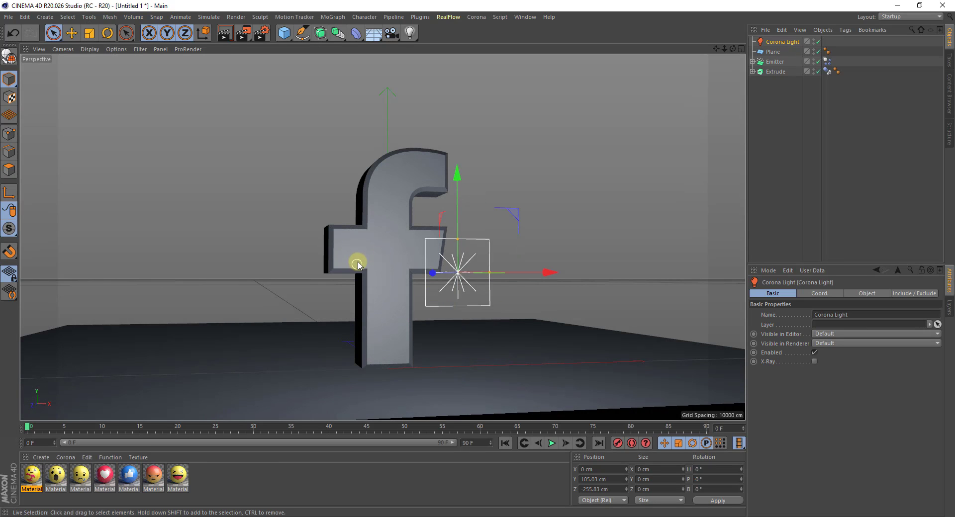
scroll(359, 264, up, 2)
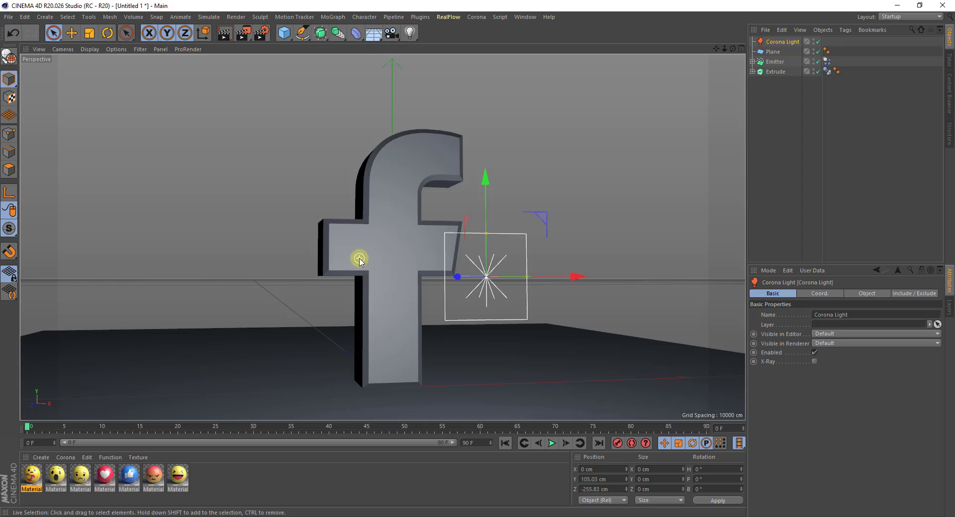
- Add a Target tag aiming the Corona Light at Extrude, and resize the light to about 36.7 by 65.6 cm
right_click(785, 42)
mouse_move(821, 46)
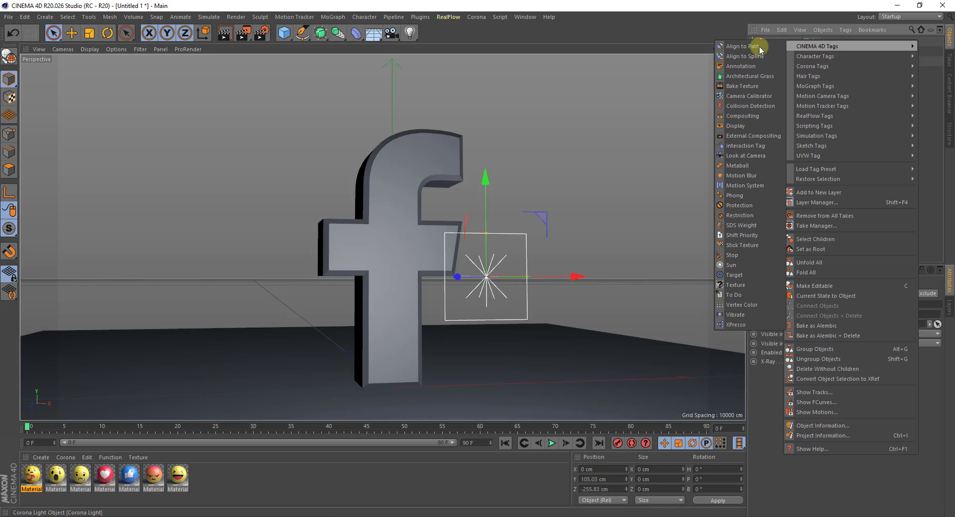
click(732, 274)
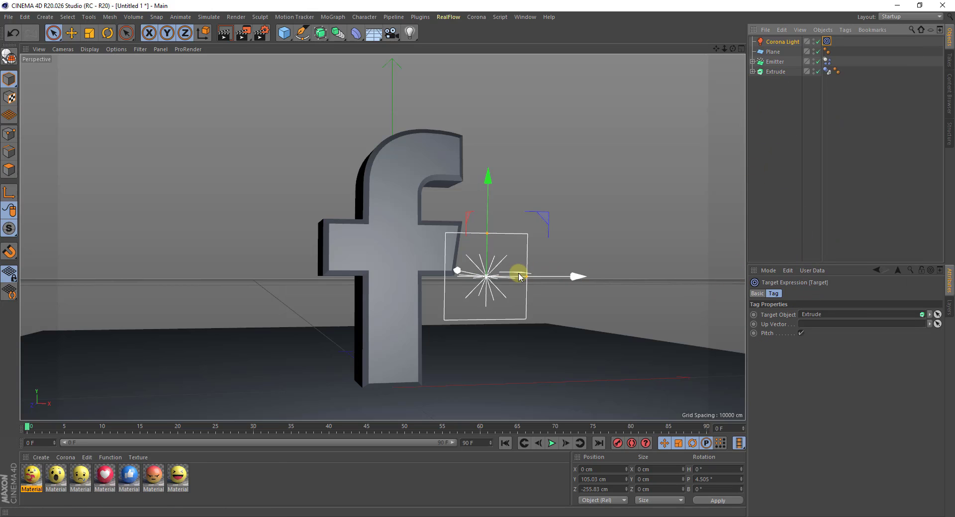
drag(527, 280, 516, 276)
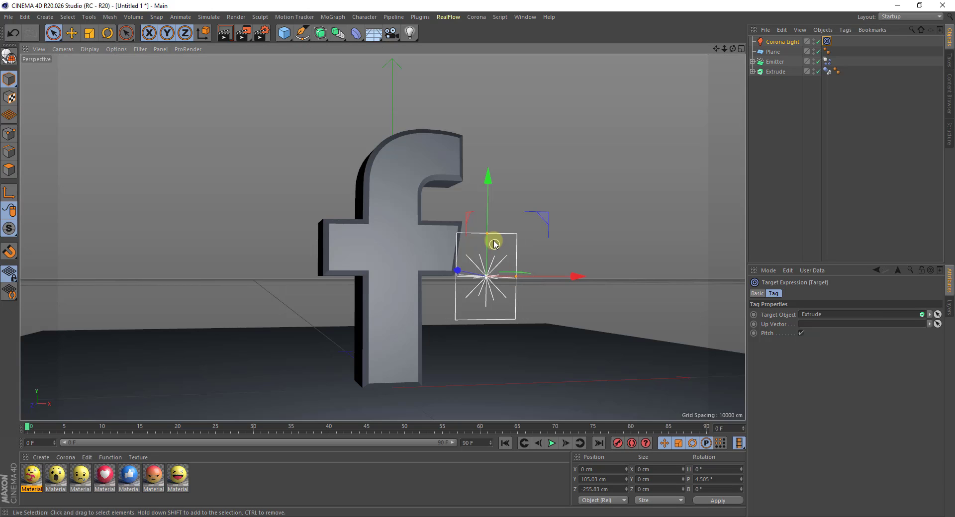
drag(487, 234, 488, 220)
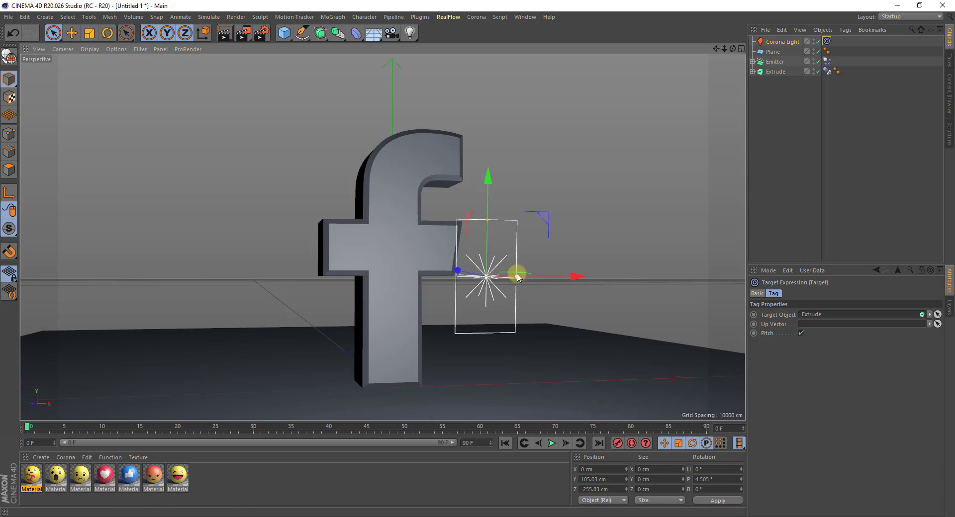
- Move the Corona Light up and to the front-left of the f logo, at about X -255, Y 306, Z -193 cm
middle_click(421, 232)
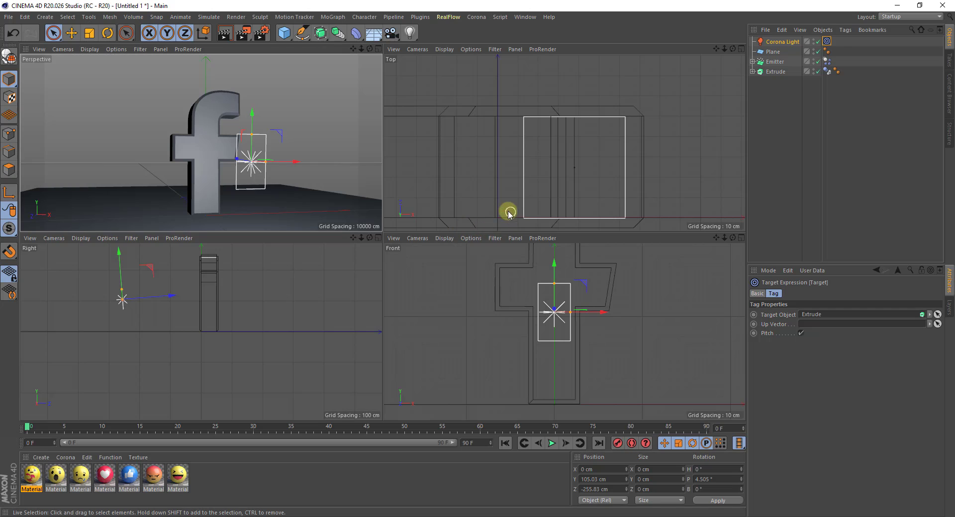
scroll(571, 111, down, 5)
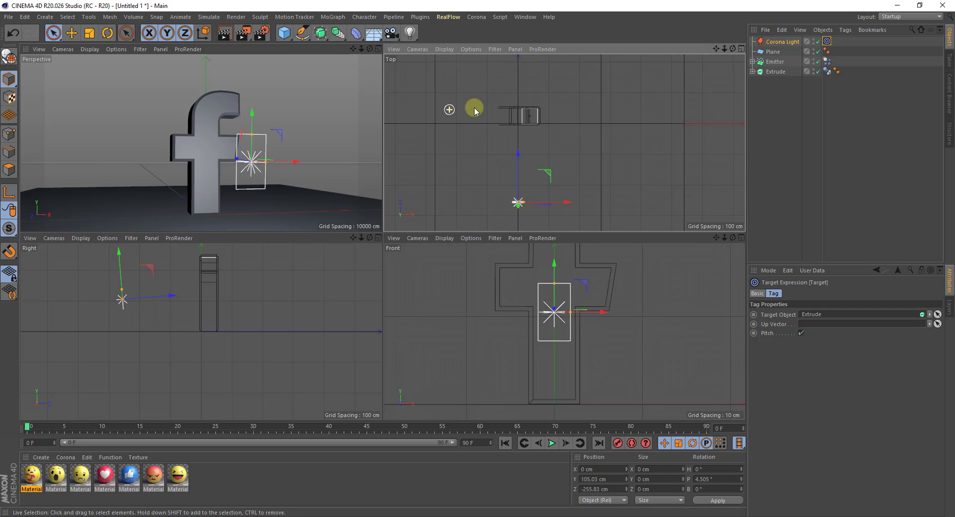
drag(518, 202, 491, 214)
scroll(261, 332, down, 2)
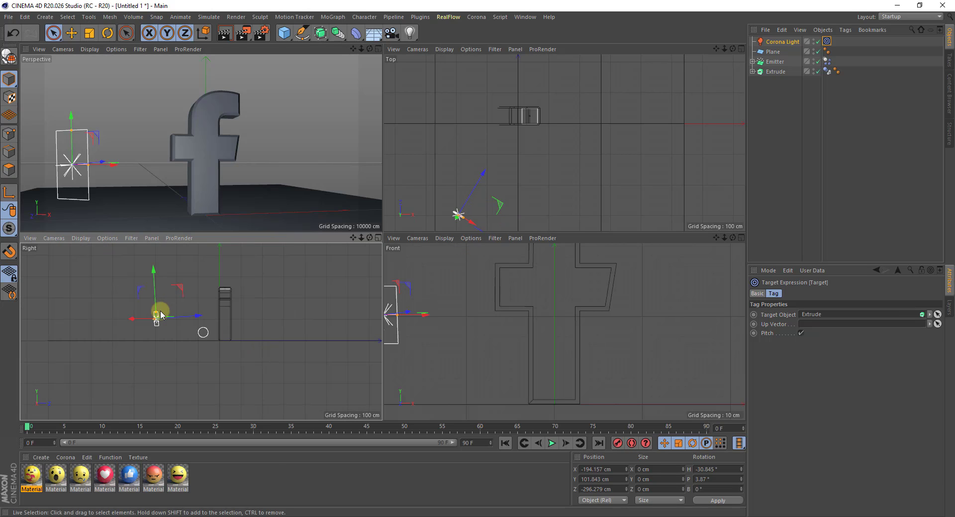
drag(160, 314, 153, 269)
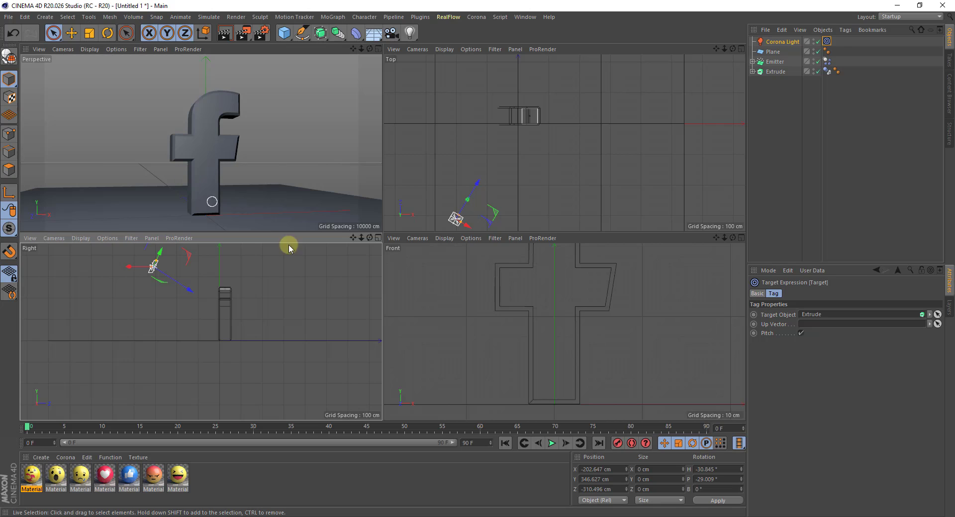
scroll(582, 380, down, 5)
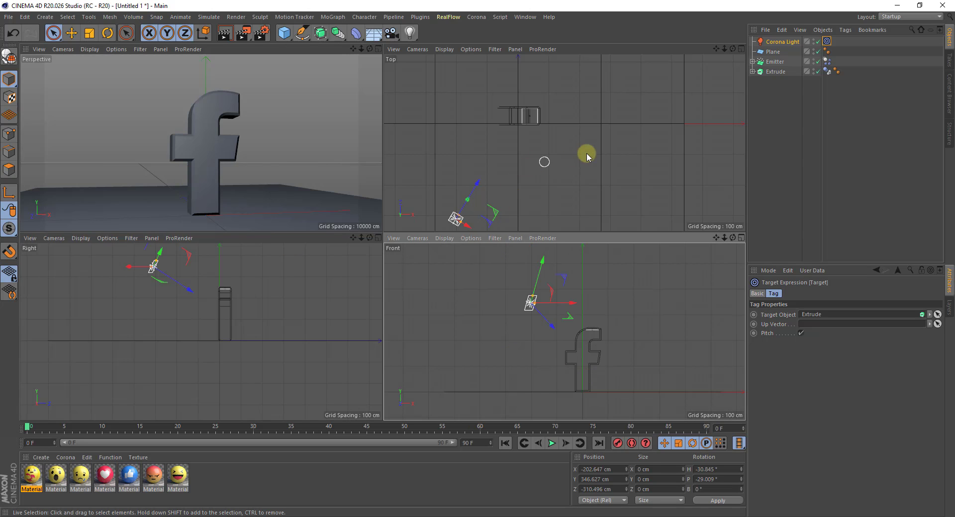
scroll(587, 155, down, 1)
drag(503, 171, 505, 207)
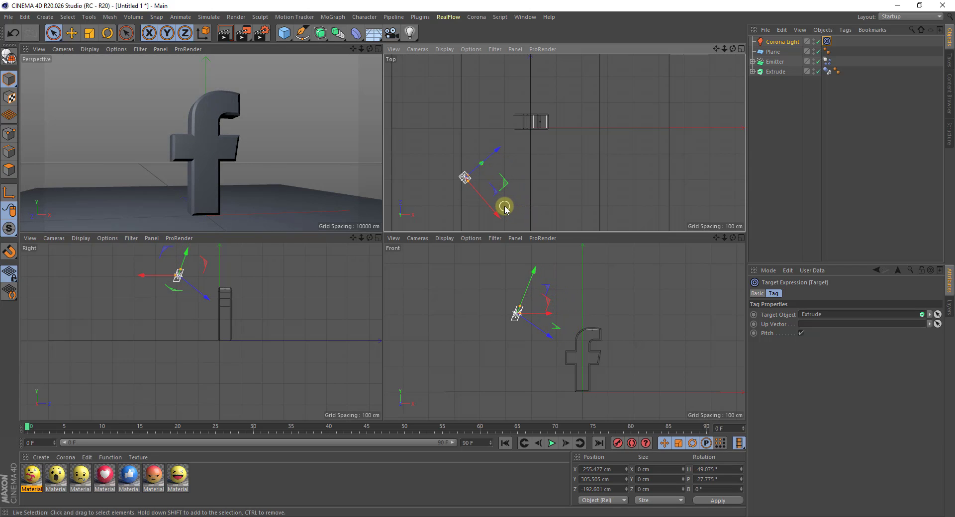
- Disable Visible directly for the Corona Light
click(785, 41)
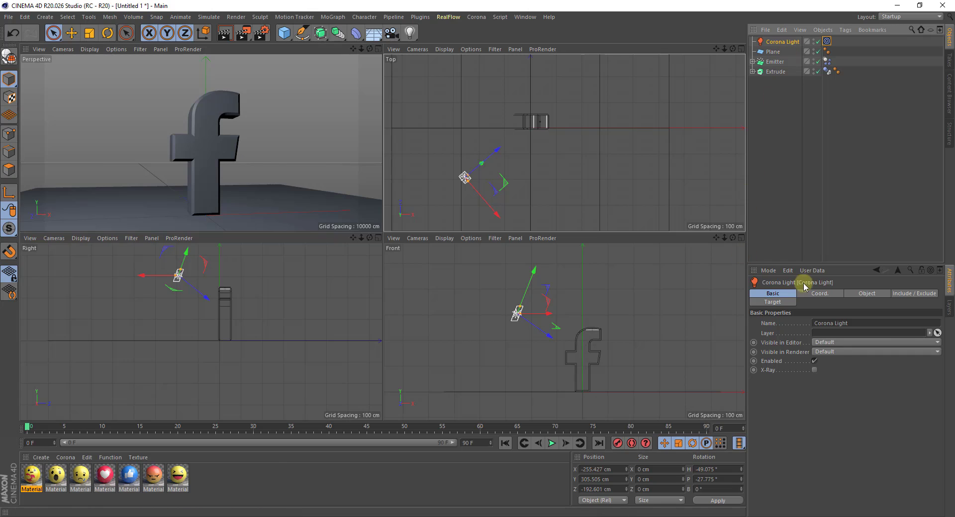
click(858, 294)
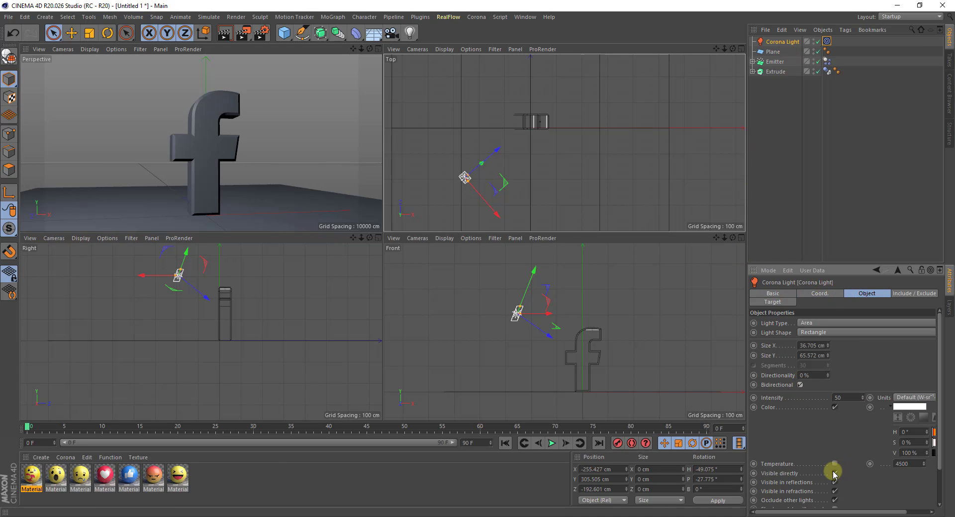
click(833, 472)
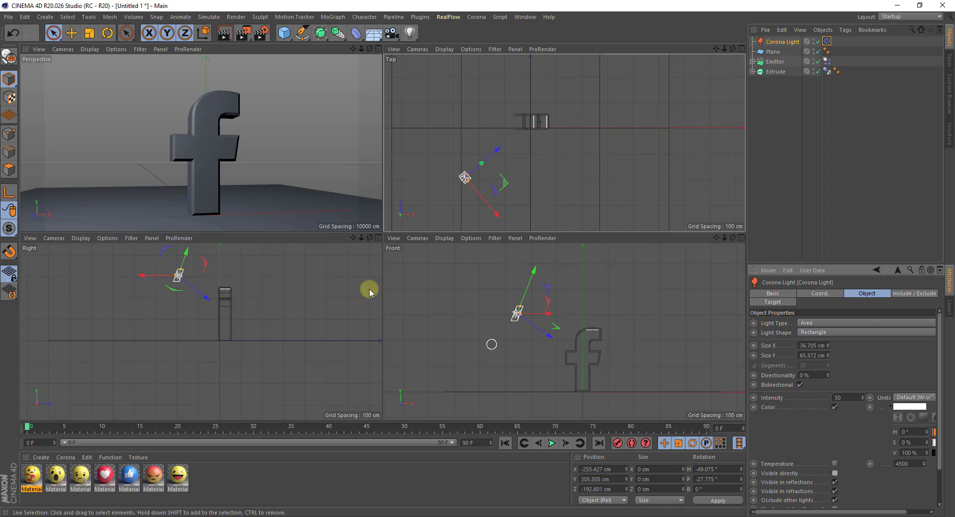
- Render the Perspective view, reframe the f logo from a slightly higher angle, and render it again to check the lighting
middle_click(258, 198)
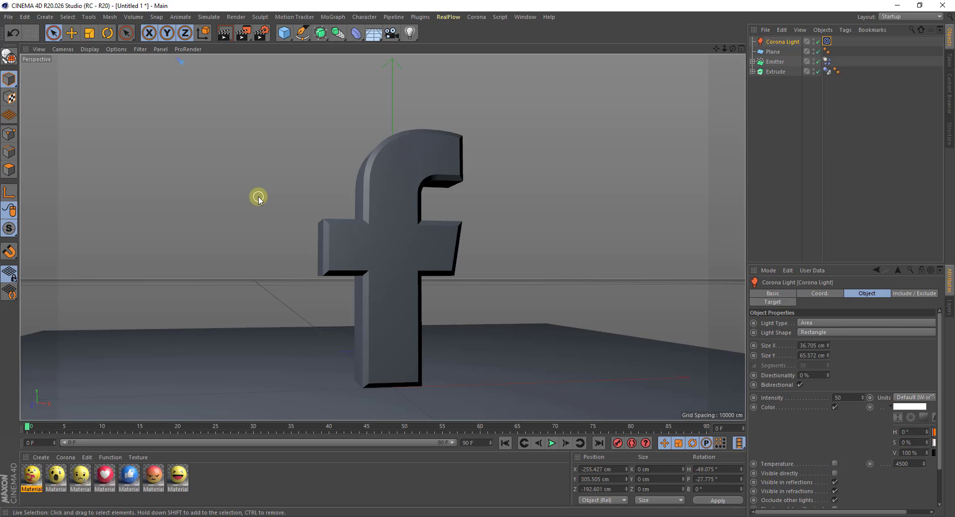
click(225, 33)
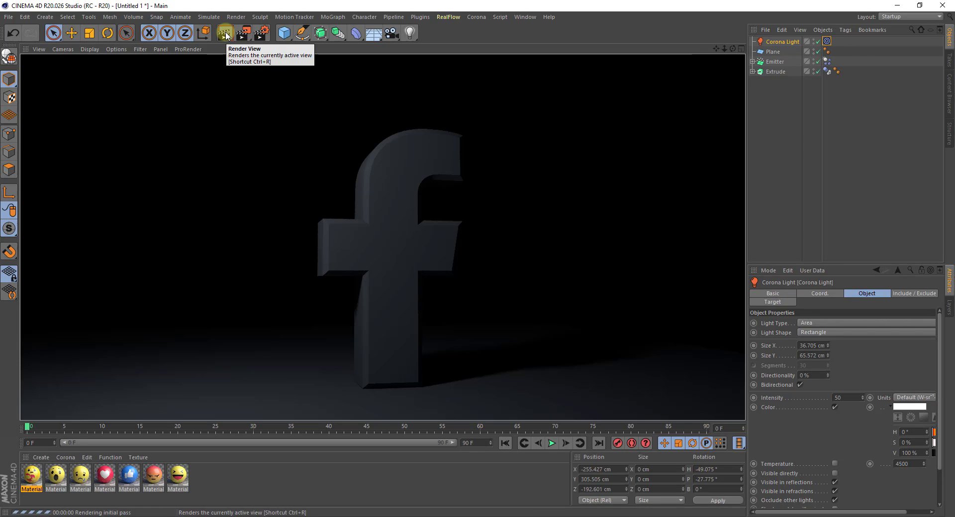
click(646, 236)
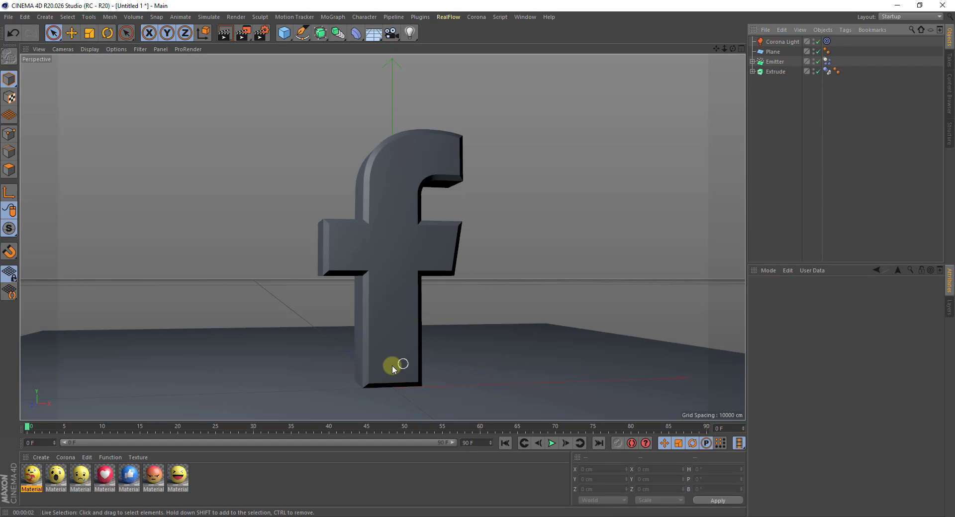
alt+drag(393, 366, 389, 375)
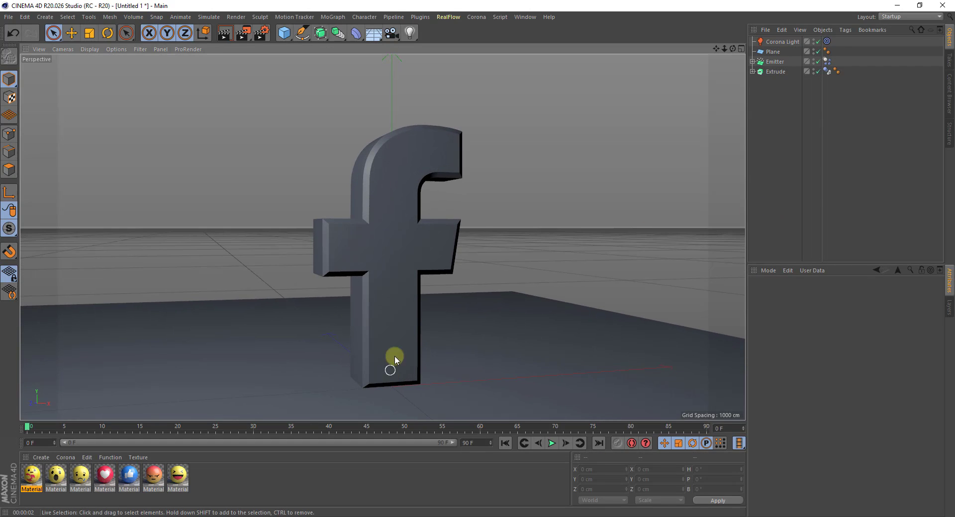
drag(717, 48, 477, 258)
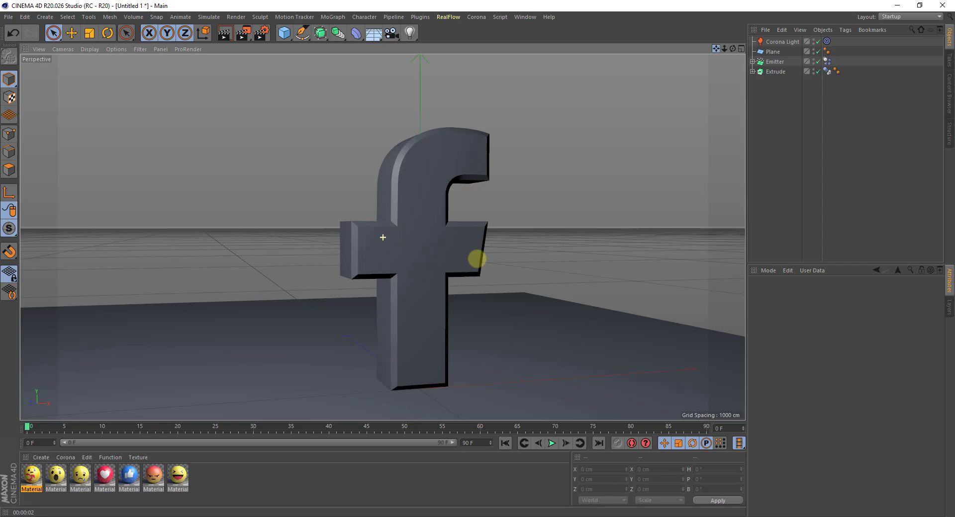
click(224, 34)
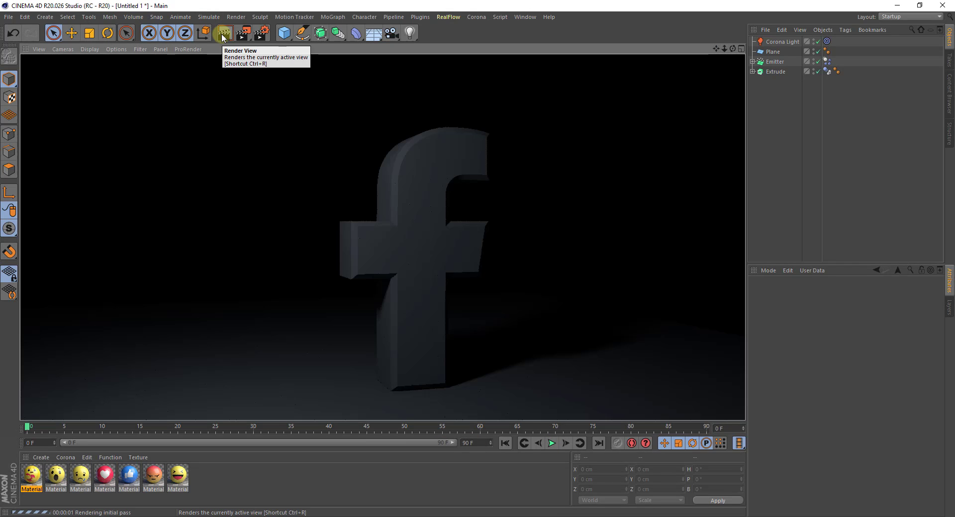
- Duplicate the Corona Light and place the copy to the front-right of the logo, at about X 305, Y 190, Z -152 cm
click(778, 41)
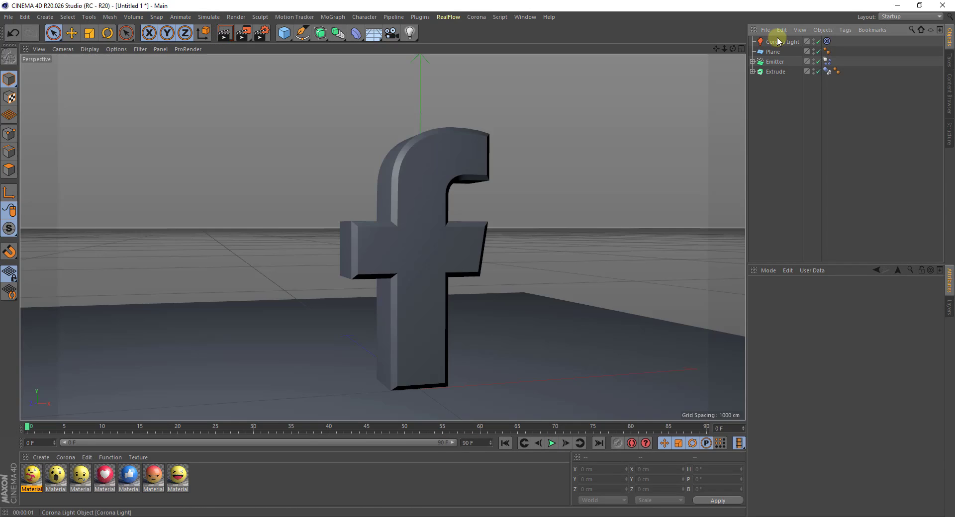
middle_click(472, 191)
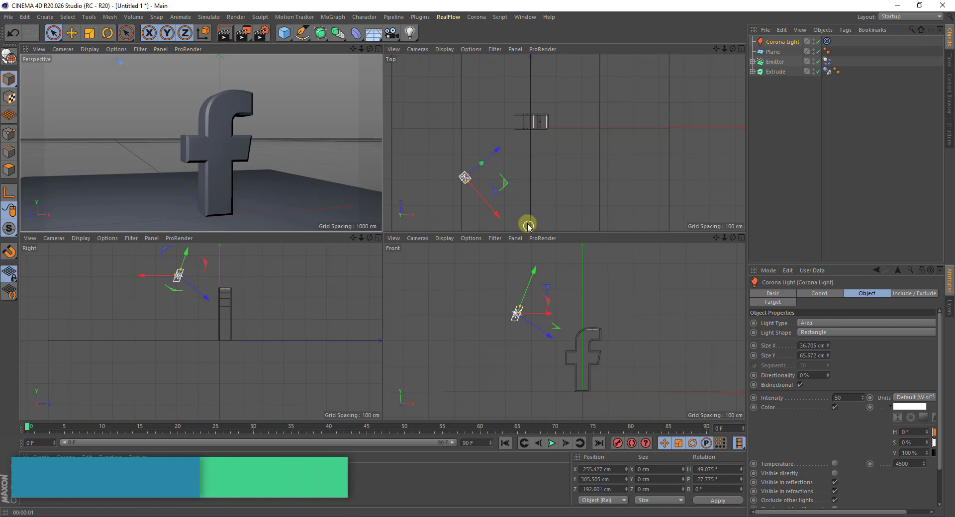
ctrl+drag(494, 213, 598, 219)
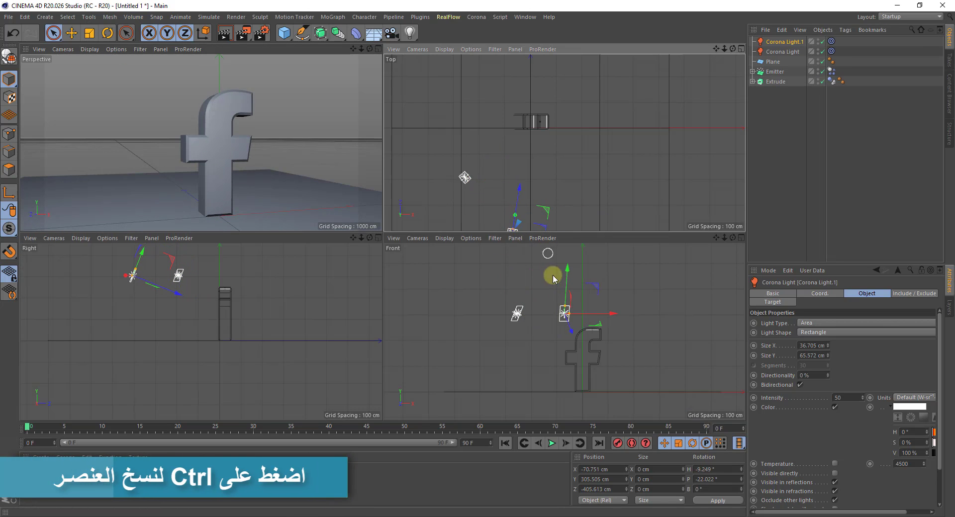
drag(505, 213, 544, 146)
drag(567, 189, 667, 162)
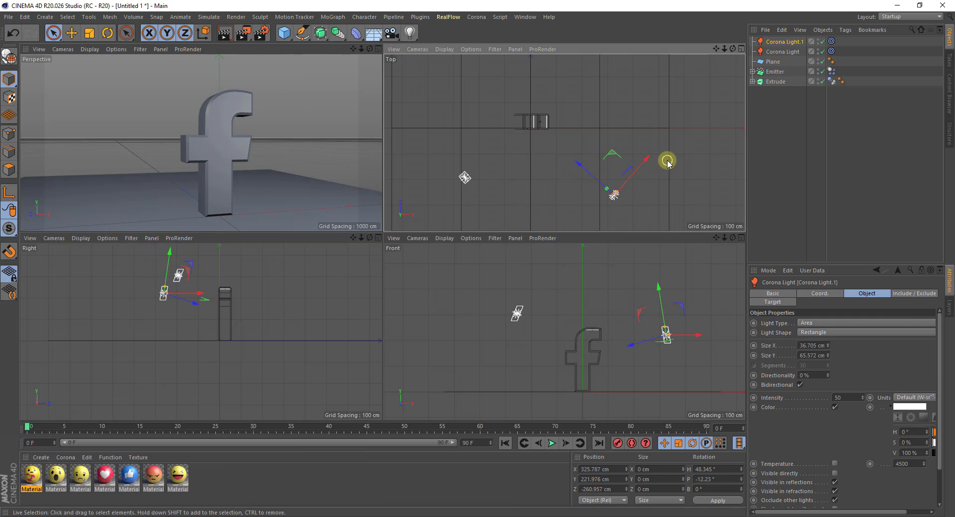
mouse_move(659, 288)
mouse_down()
mouse_move(668, 309)
mouse_move(665, 294)
mouse_up()
drag(588, 164, 631, 139)
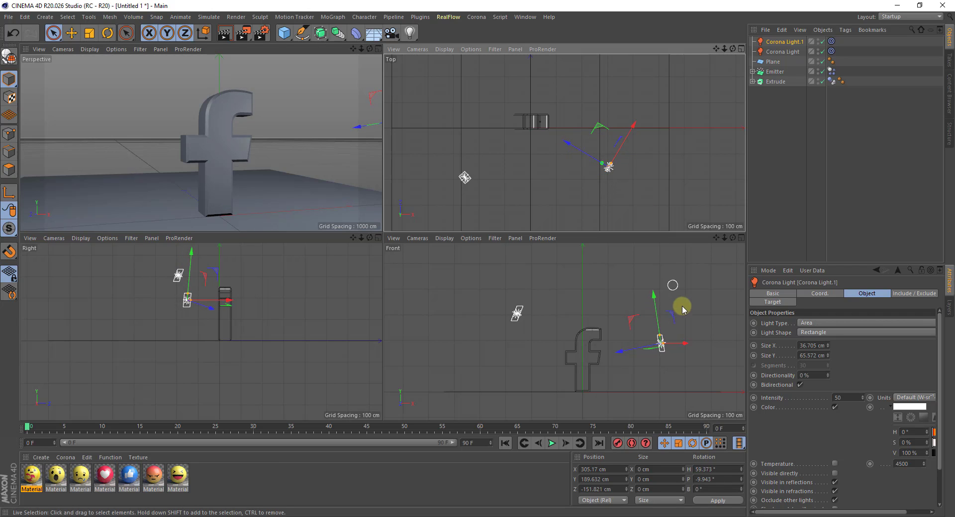
- Duplicate the front-right light, place the copy above and in front of the logo at about X 8, Y 509, Z -263 cm, and render the view
ctrl+drag(686, 343, 612, 347)
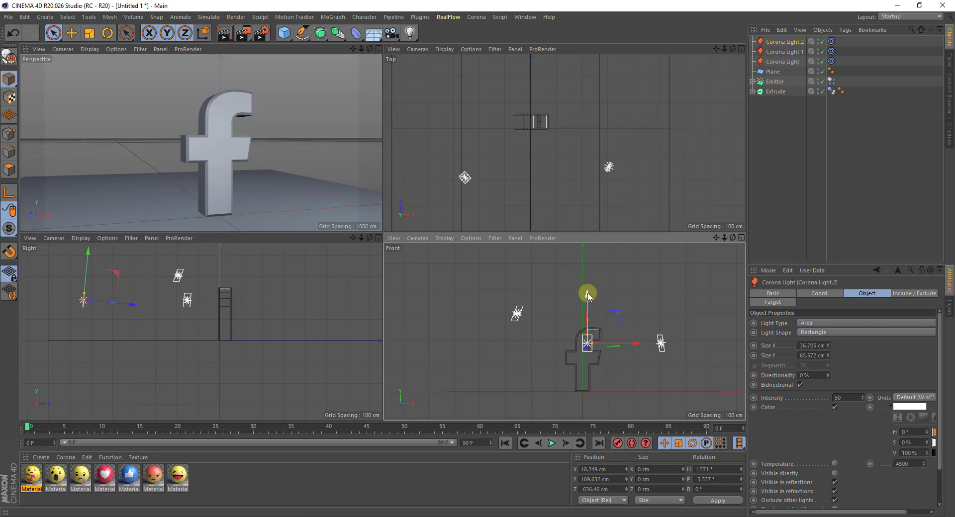
scroll(202, 380, down, 2)
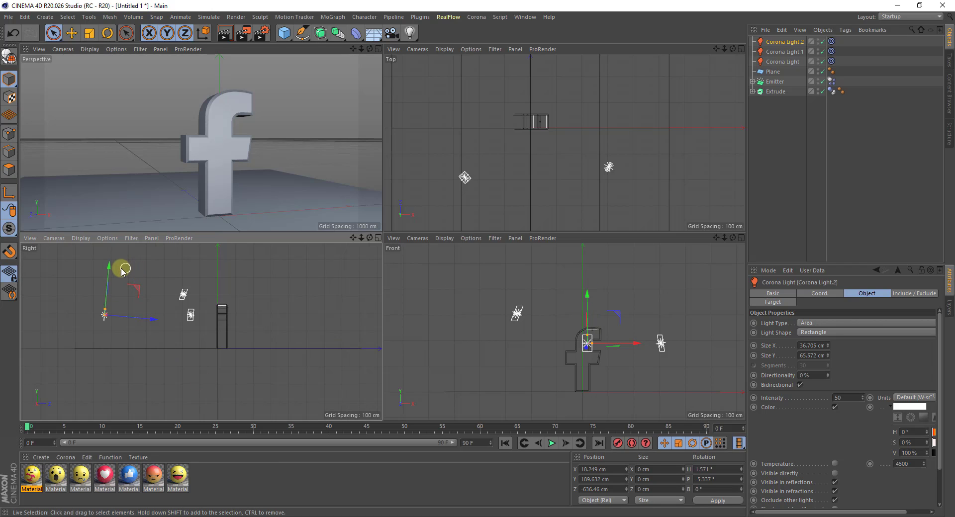
drag(111, 272, 114, 223)
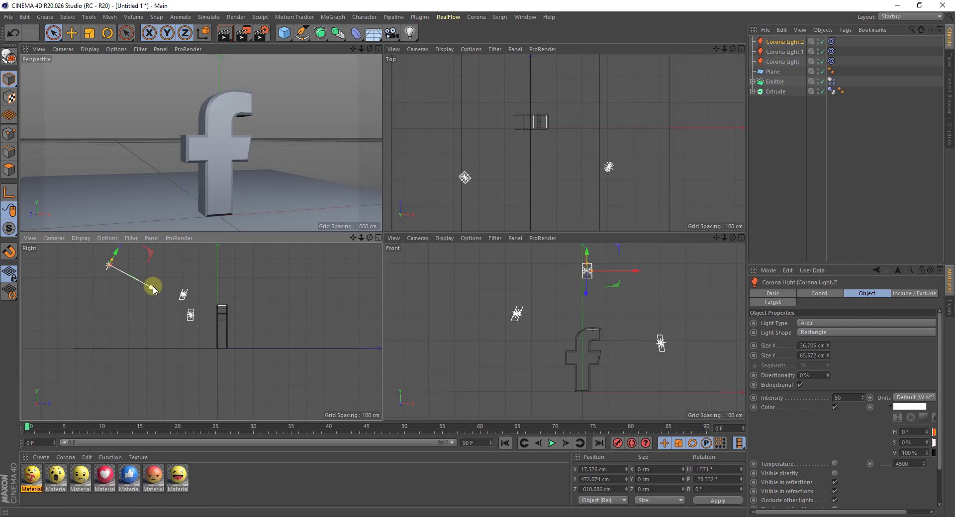
drag(153, 287, 170, 258)
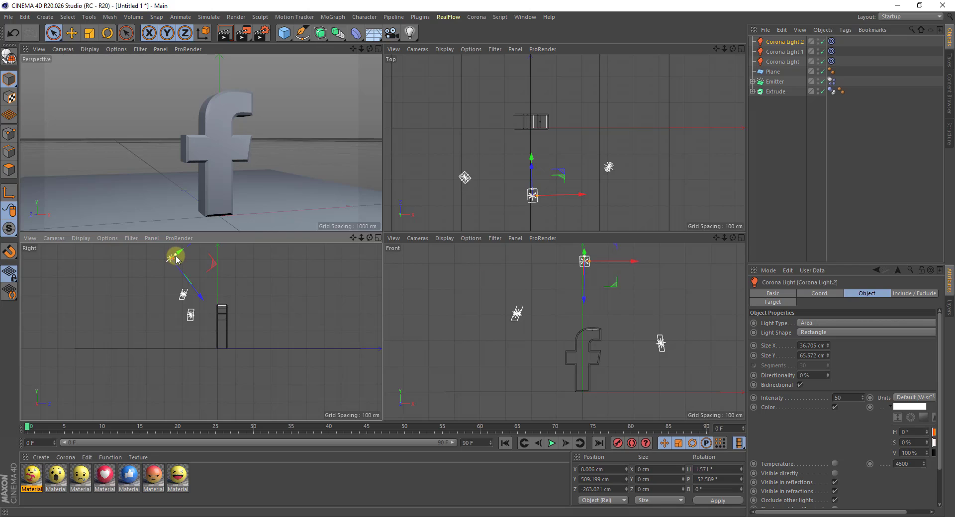
middle_click(189, 207)
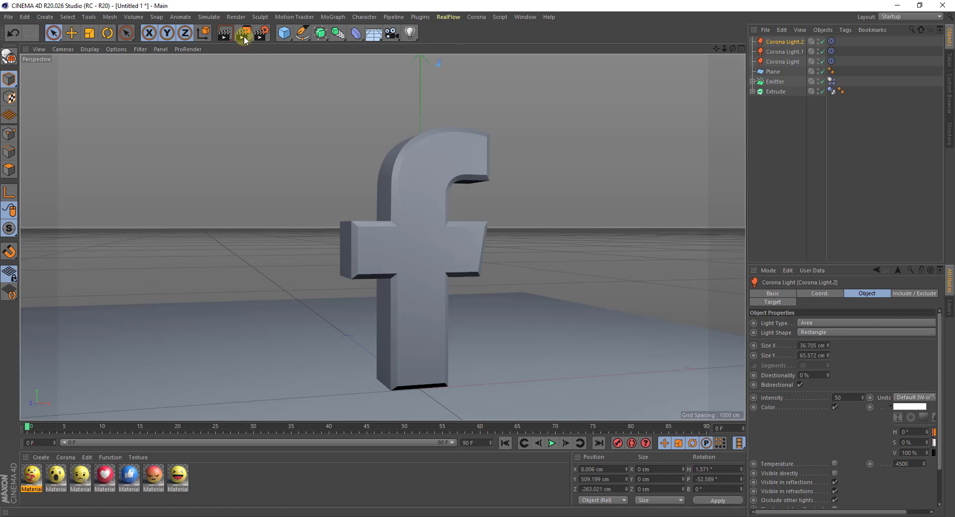
click(226, 32)
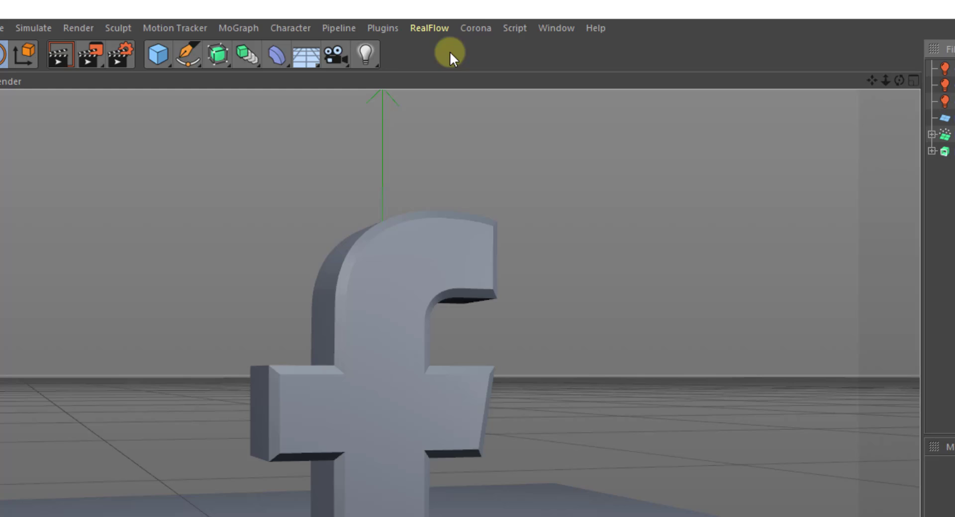
- Open the Corona node material editor and start interactive rendering, with both windows moved so they can be seen together
click(475, 17)
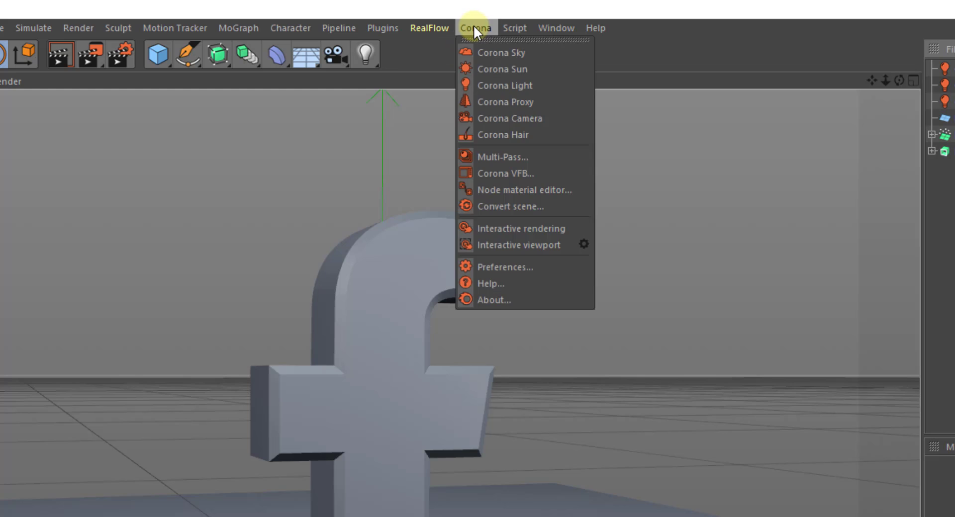
click(512, 188)
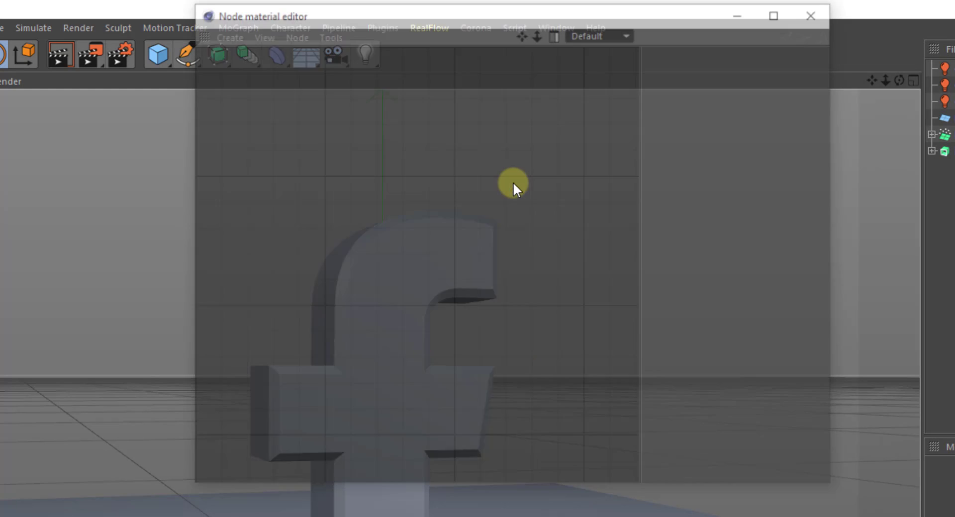
drag(484, 20, 680, 184)
click(470, 26)
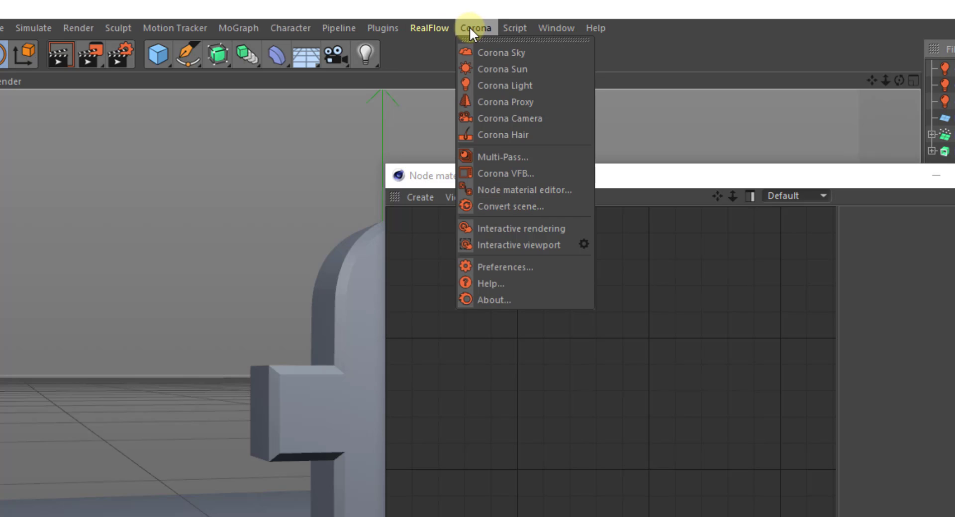
click(497, 228)
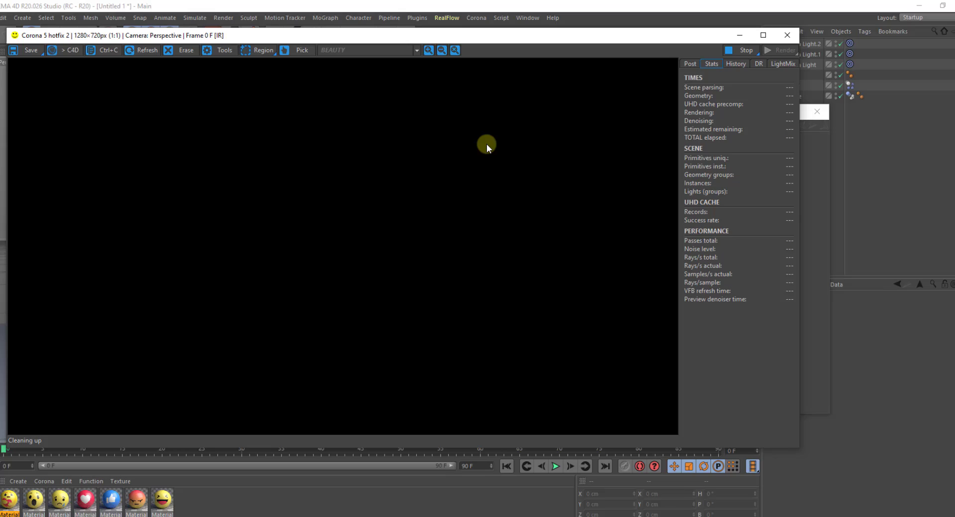
drag(522, 36, 350, 38)
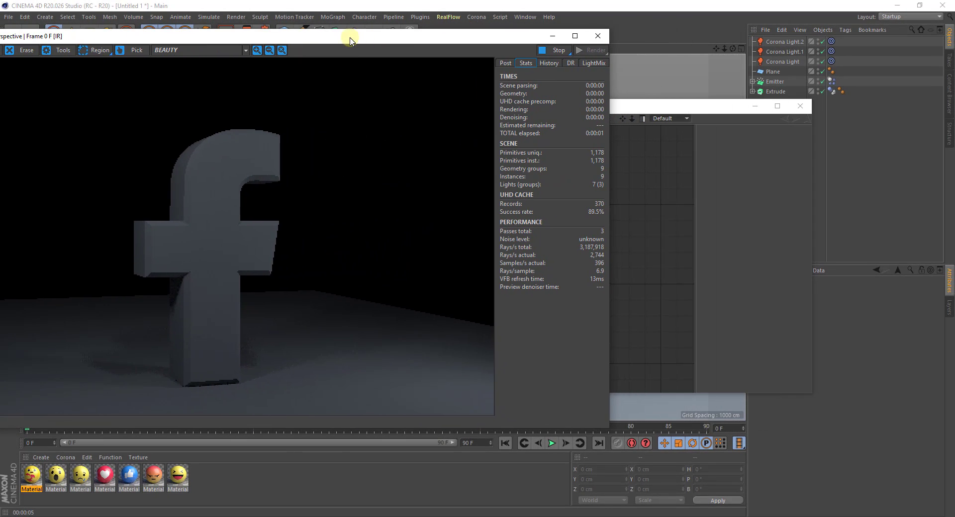
- Bring the node material editor to the front and enlarge it downward and towards the render preview
click(625, 107)
drag(617, 110, 615, 114)
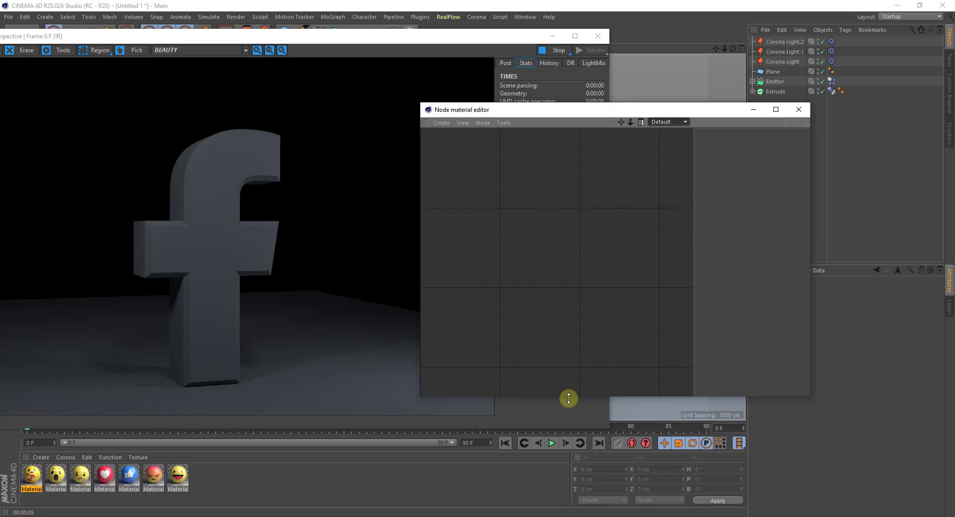
drag(569, 397, 567, 498)
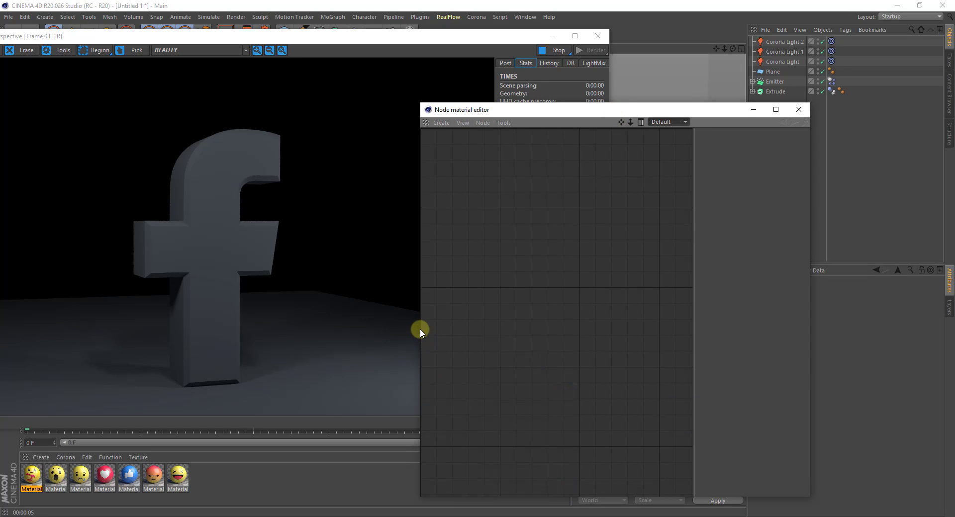
drag(420, 329, 376, 328)
- Create a new Corona material in the node material editor and place its node in the upper part of the graph
right_click(552, 162)
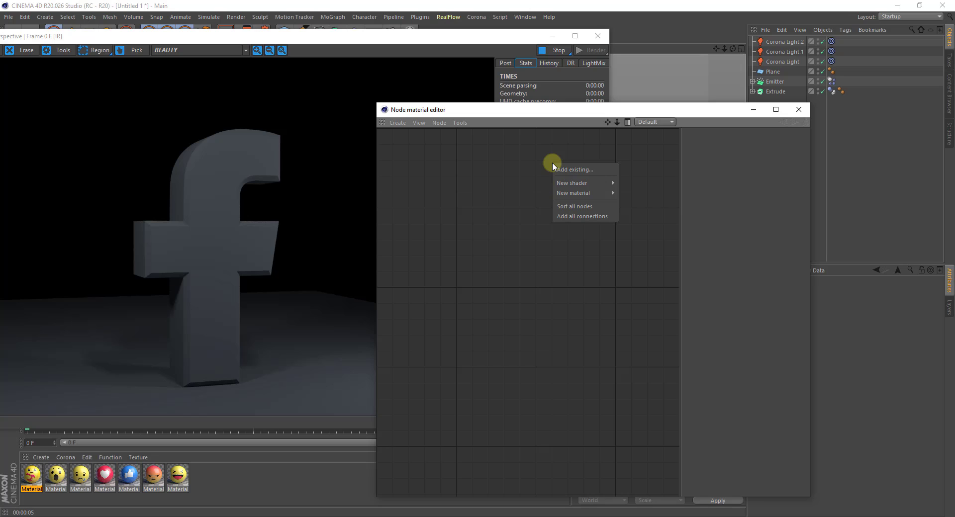
mouse_move(577, 193)
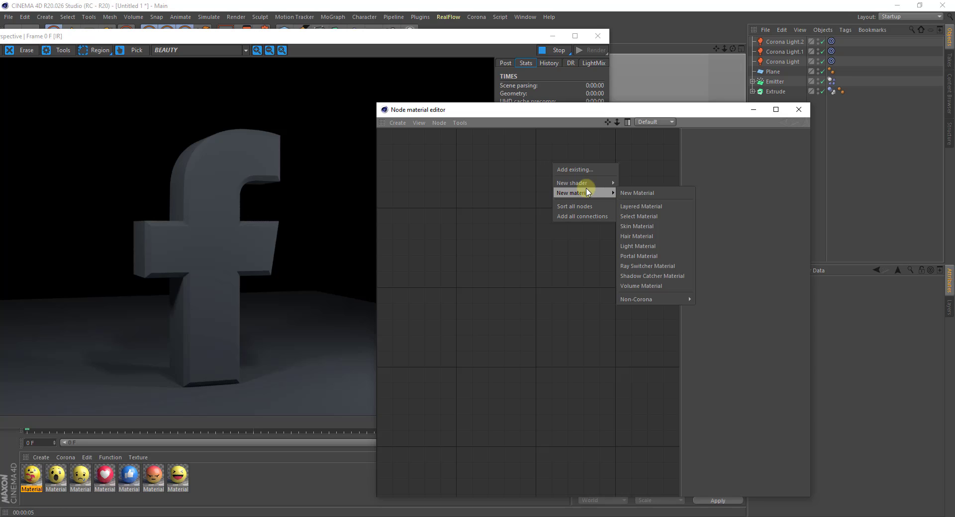
click(628, 194)
drag(558, 166, 599, 194)
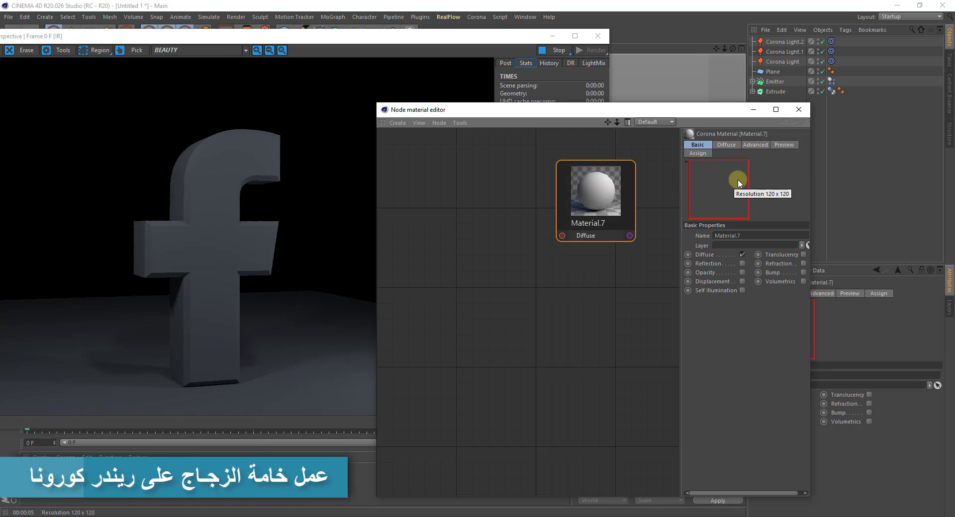
- Enable Reflection, Refraction and Bump on the new material and apply it to the Extrude object
click(742, 264)
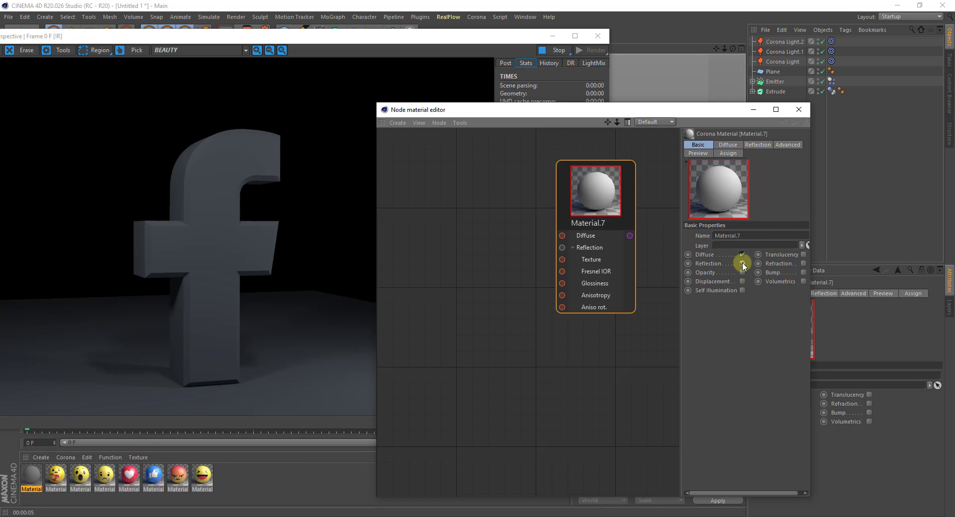
click(804, 264)
click(803, 273)
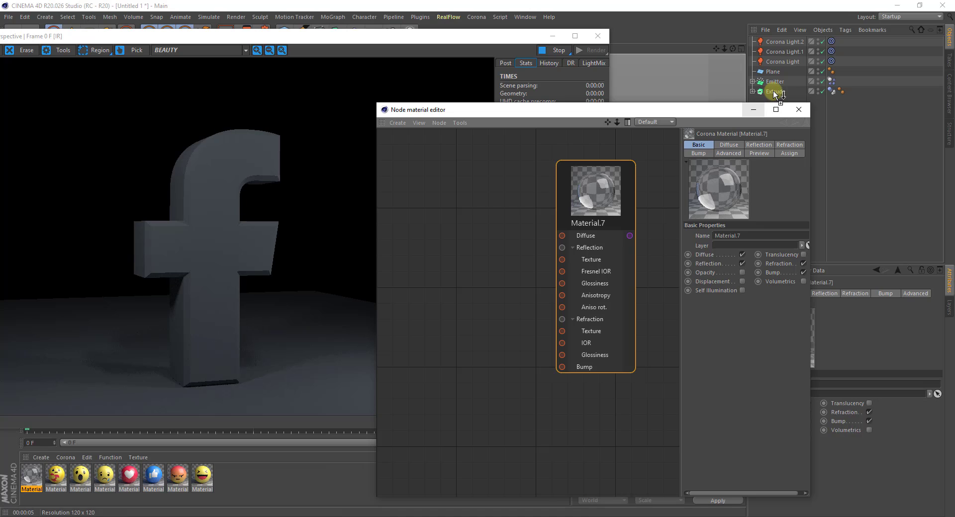
drag(773, 90, 772, 90)
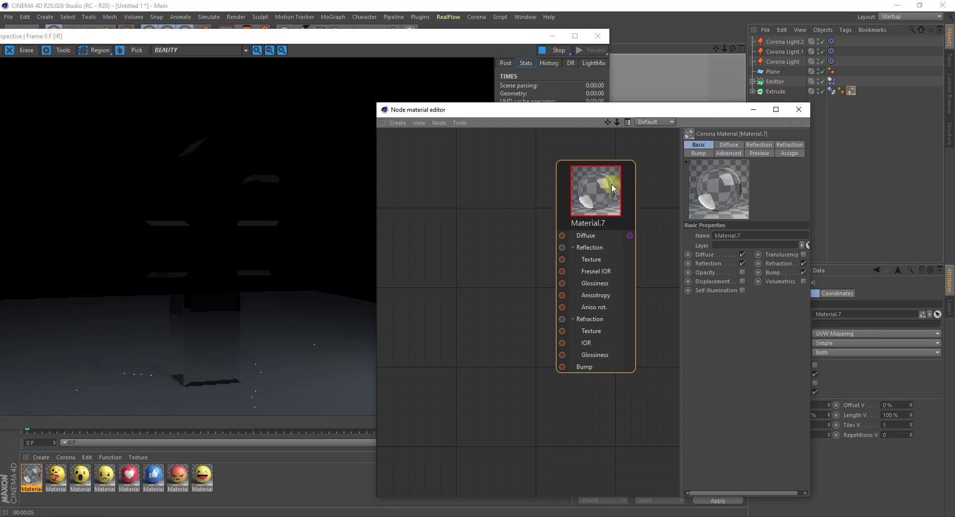
- Load the glass-texture-21 image from the Desktop as a bitmap node, copying it to the project location, and connect it to the material's Diffuse
drag(605, 189, 634, 182)
right_click(410, 169)
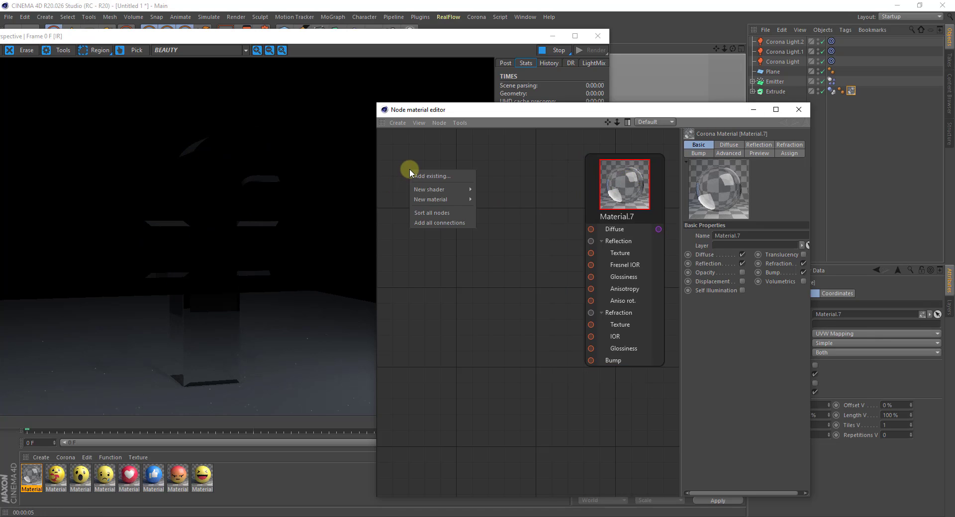
click(490, 189)
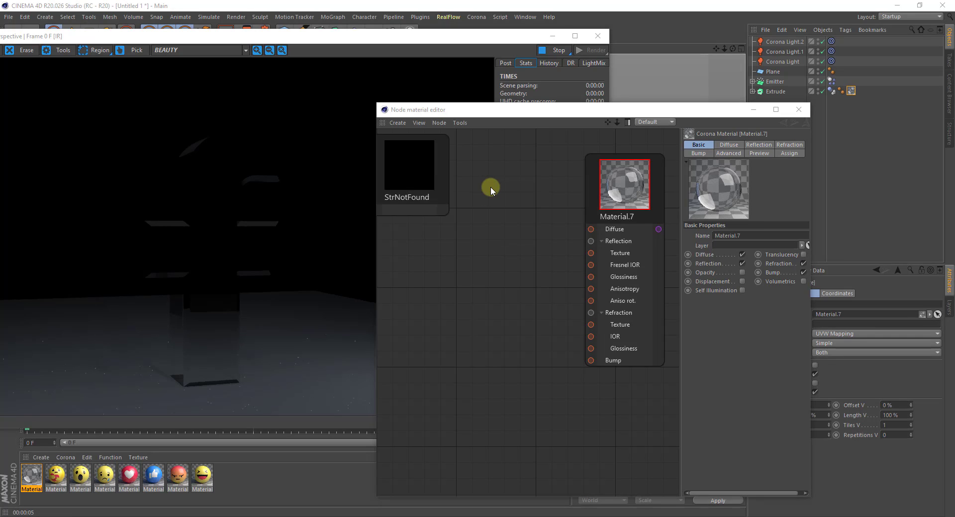
click(304, 175)
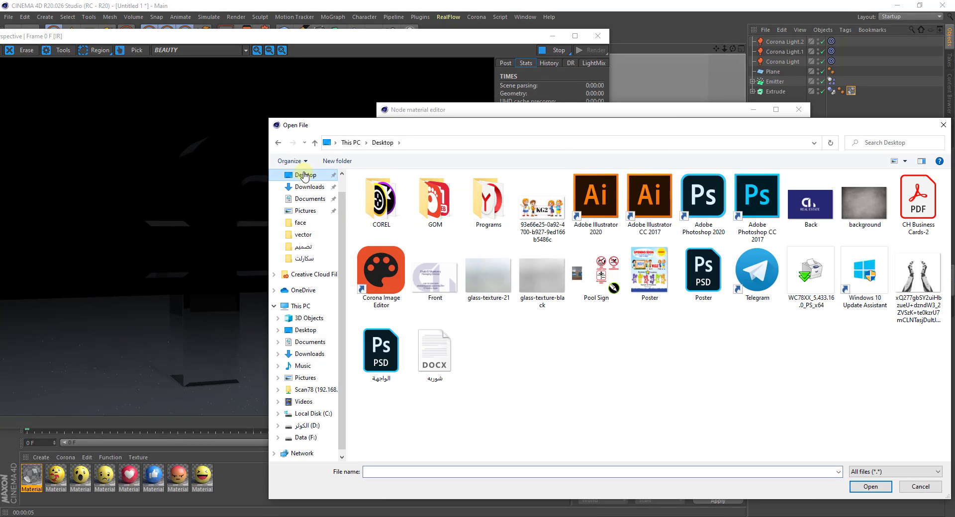
click(493, 288)
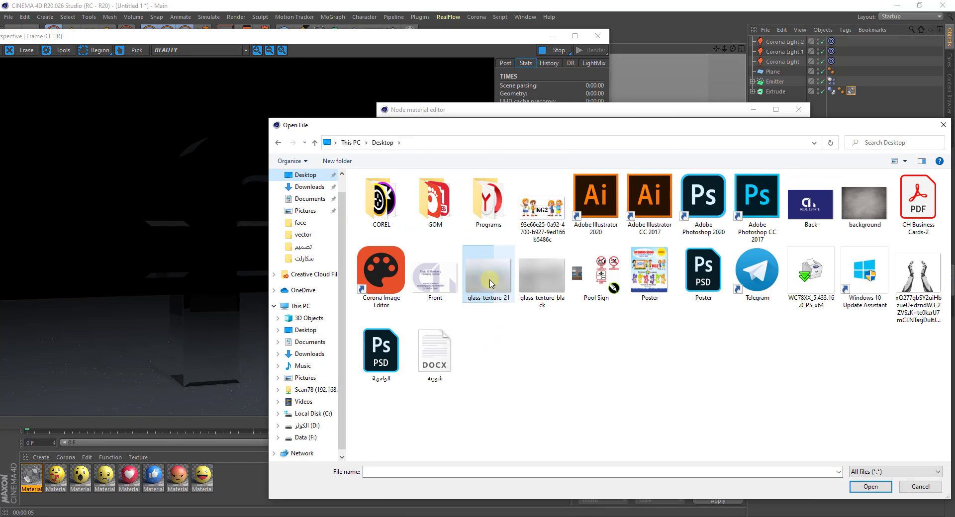
click(870, 488)
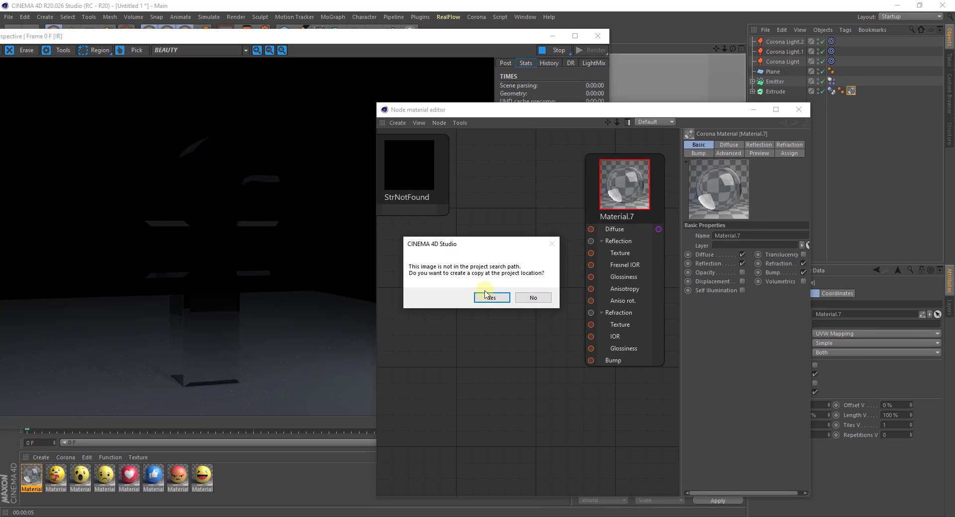
click(491, 297)
drag(411, 171, 434, 180)
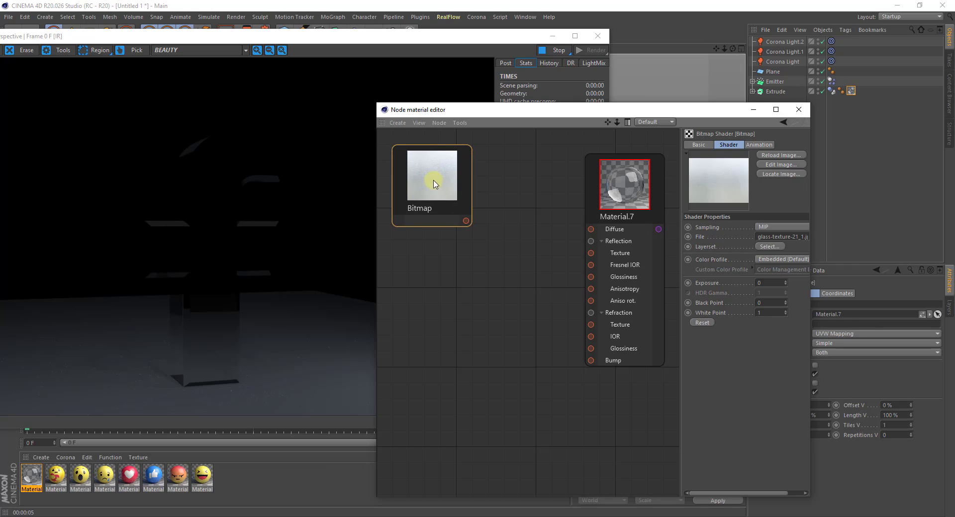
drag(467, 224, 591, 229)
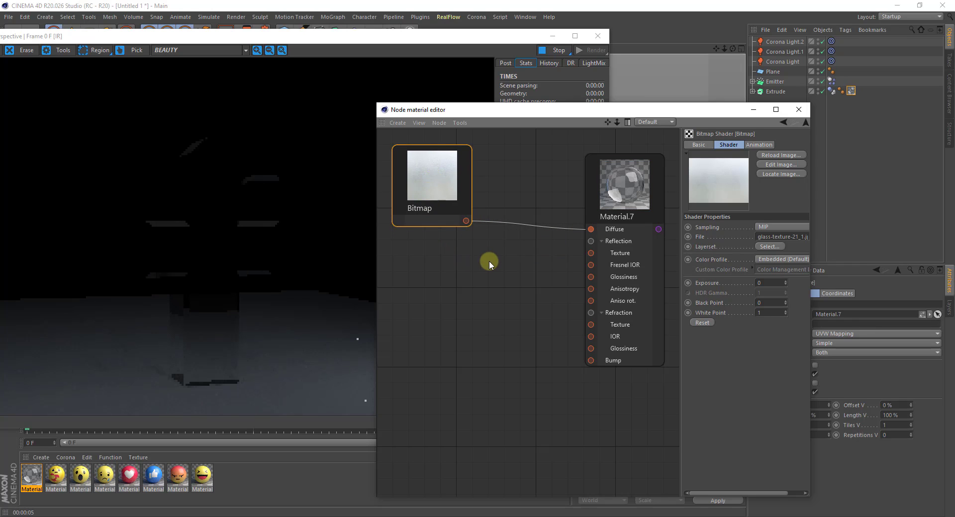
- Add a Corona Color Correct shader, feed the glass-texture-21 bitmap into it, and connect its output to the material's reflection Glossiness
right_click(490, 247)
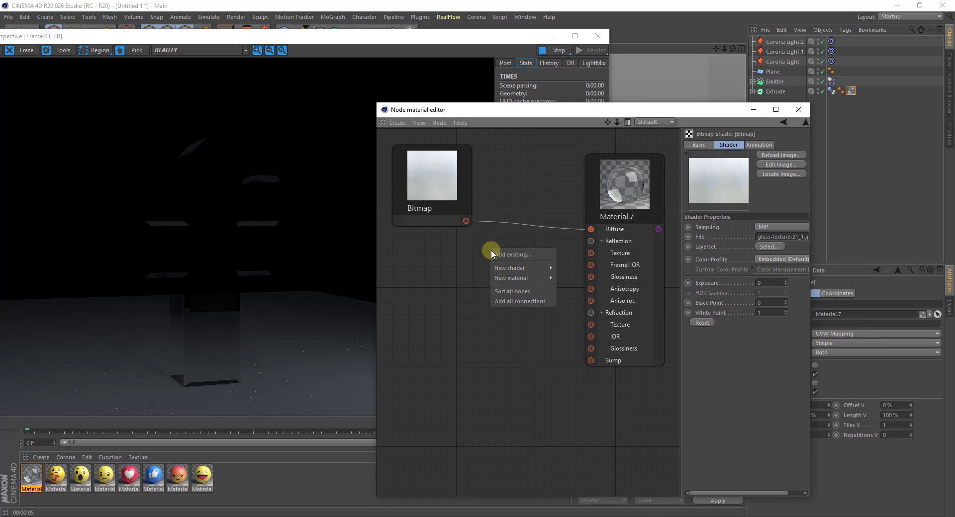
mouse_move(514, 270)
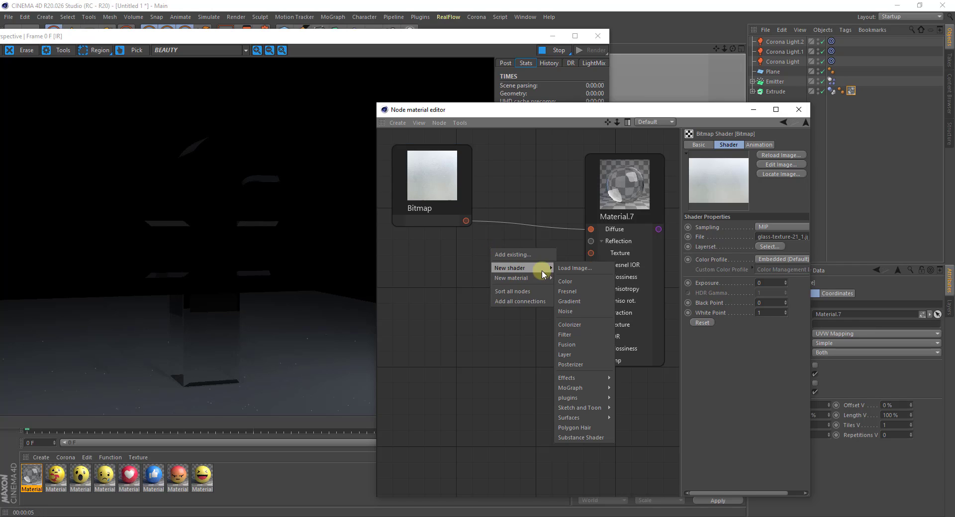
mouse_move(625, 398)
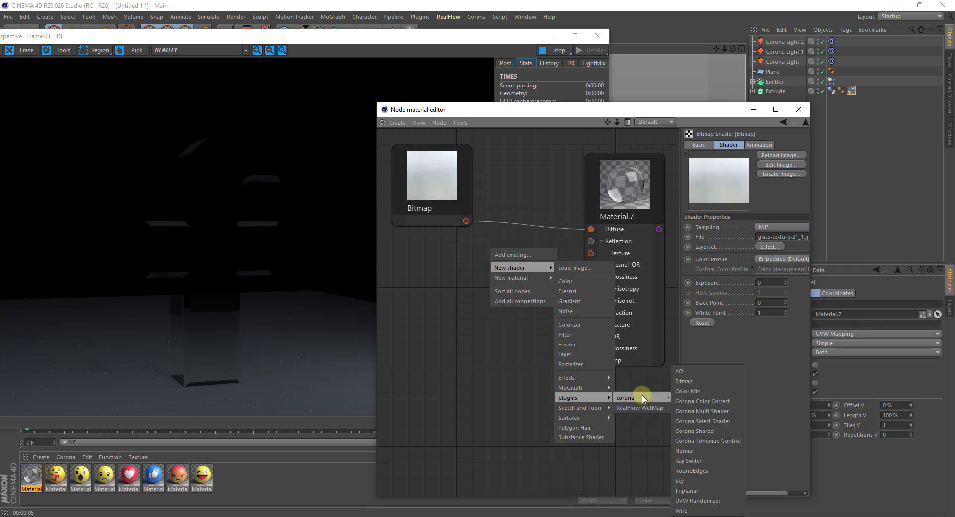
click(705, 398)
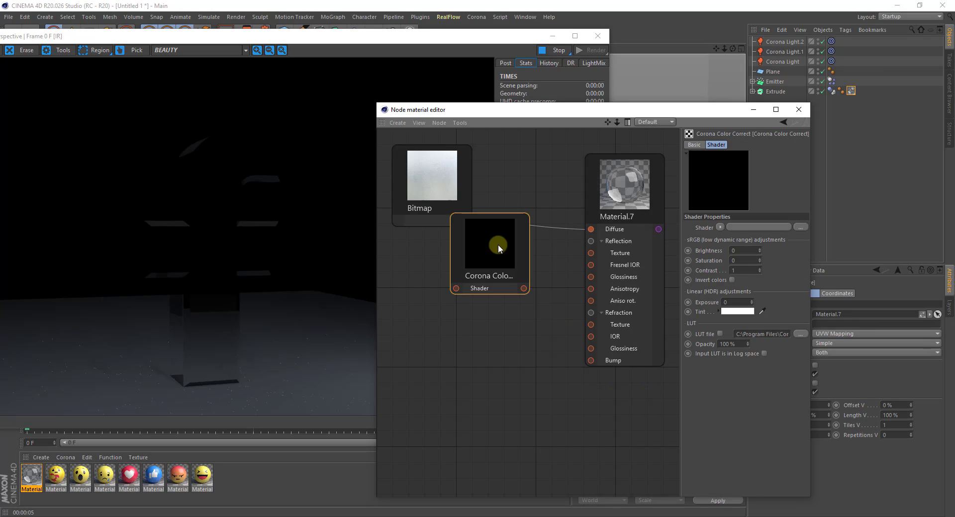
drag(499, 248, 512, 285)
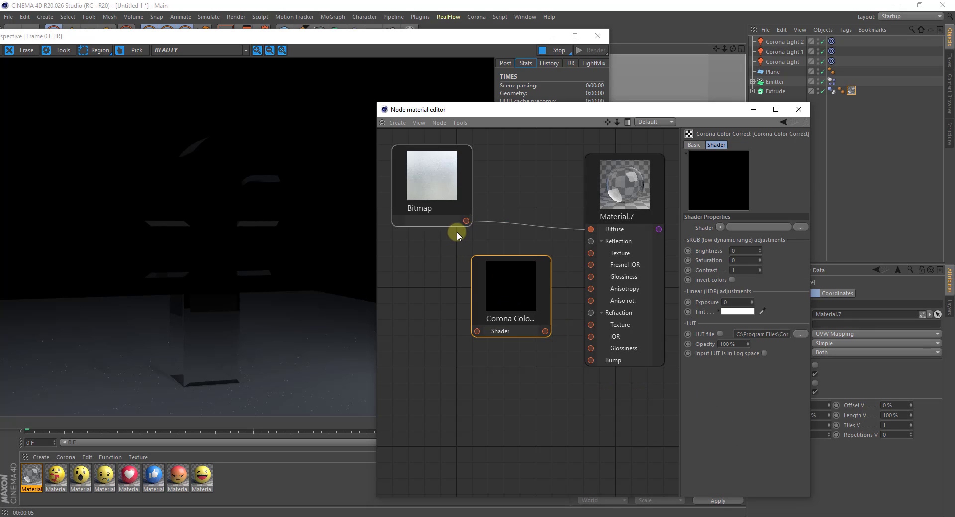
drag(456, 231, 475, 331)
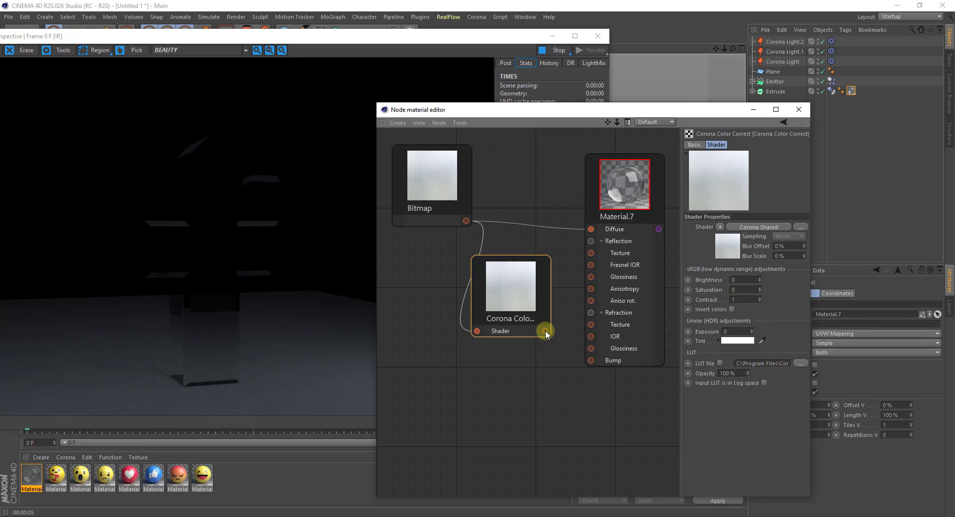
drag(545, 331, 590, 277)
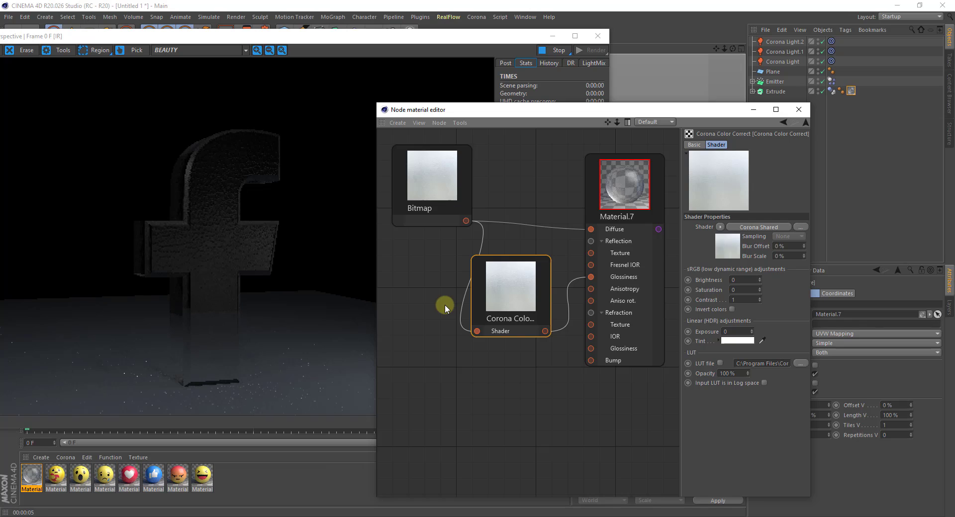
- Tidy the bitmap and Color Correct nodes and set the Color Correct contrast to 1.5
drag(430, 191, 427, 192)
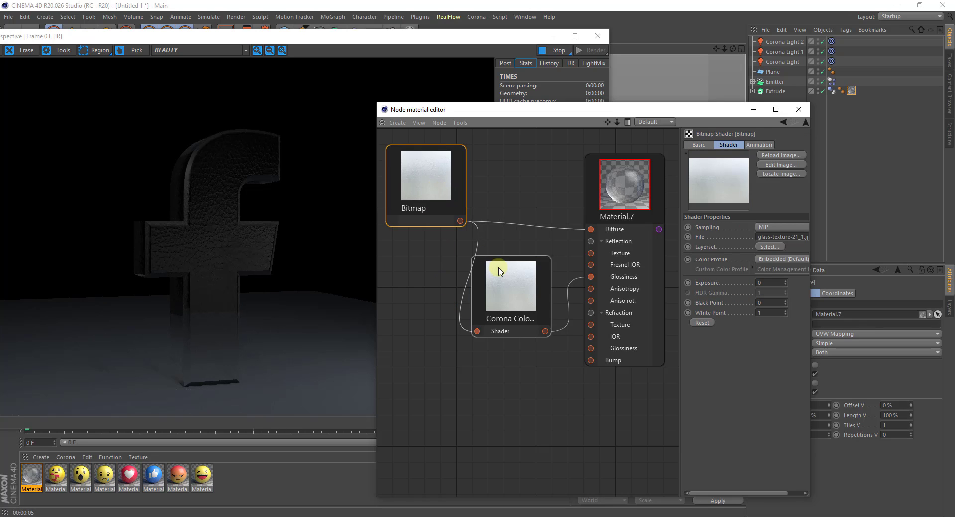
drag(510, 298, 512, 284)
double_click(734, 300)
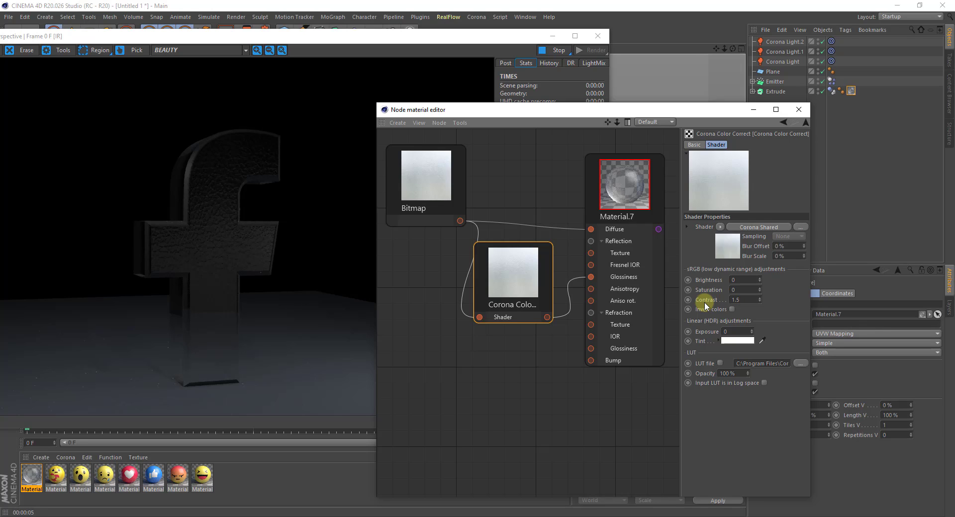
- Load the glass-texture-black image as a second bitmap node, copying it to the project location, and connect it to the material's Bump
right_click(449, 339)
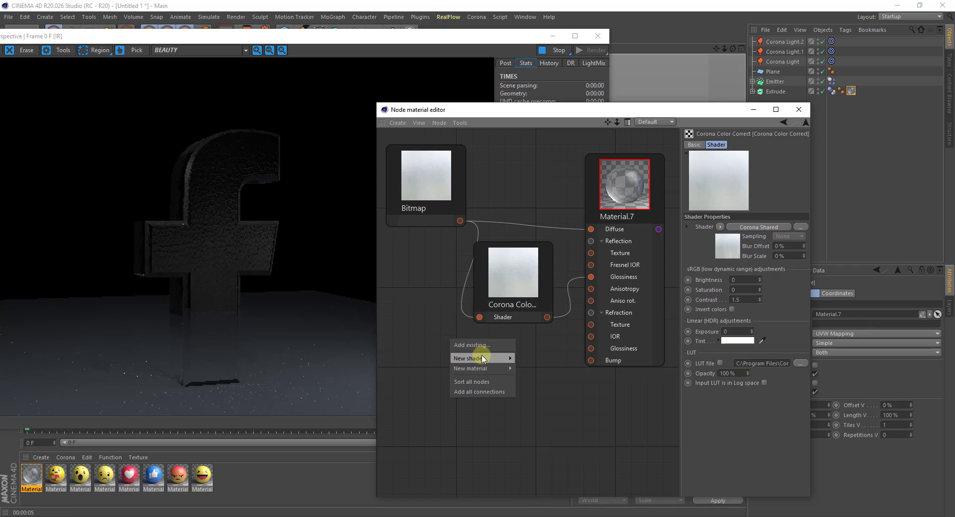
mouse_move(482, 359)
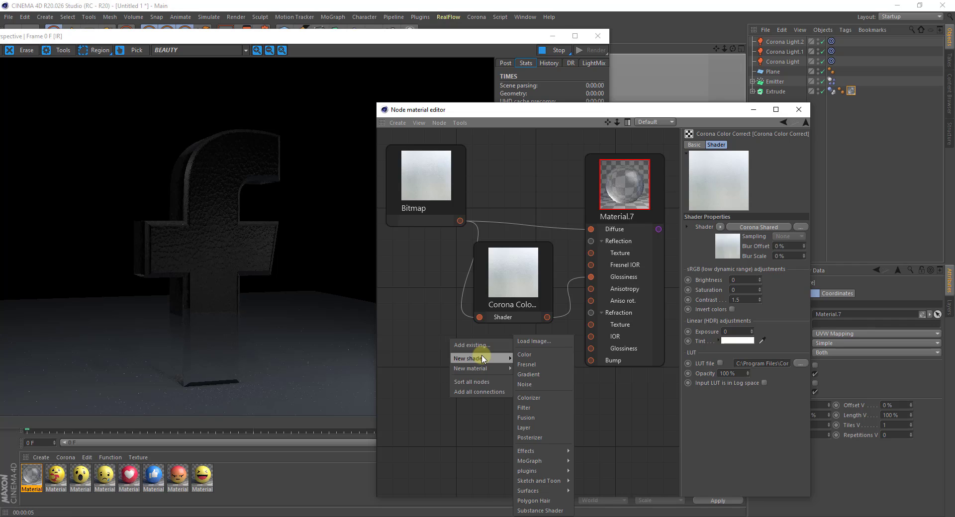
click(532, 342)
click(550, 298)
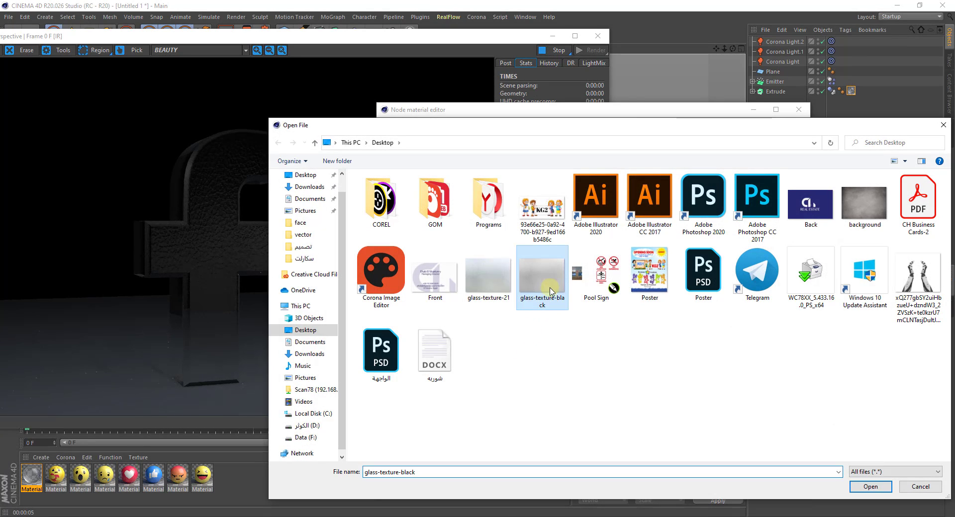
click(870, 487)
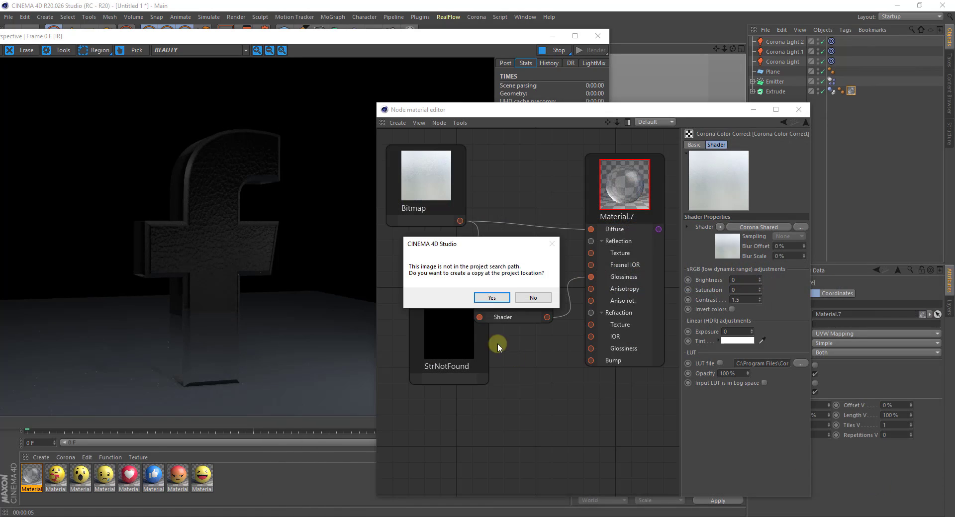
click(492, 298)
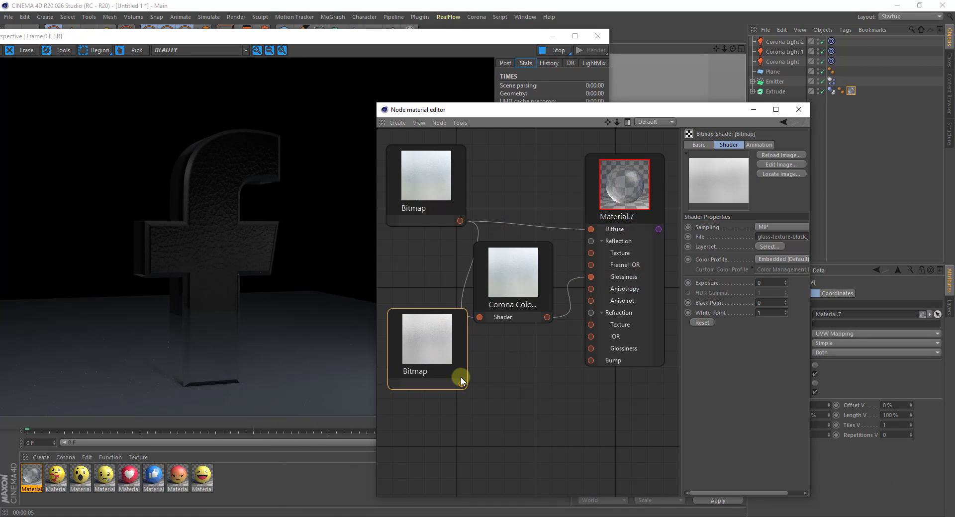
drag(461, 384, 591, 360)
drag(431, 343, 461, 373)
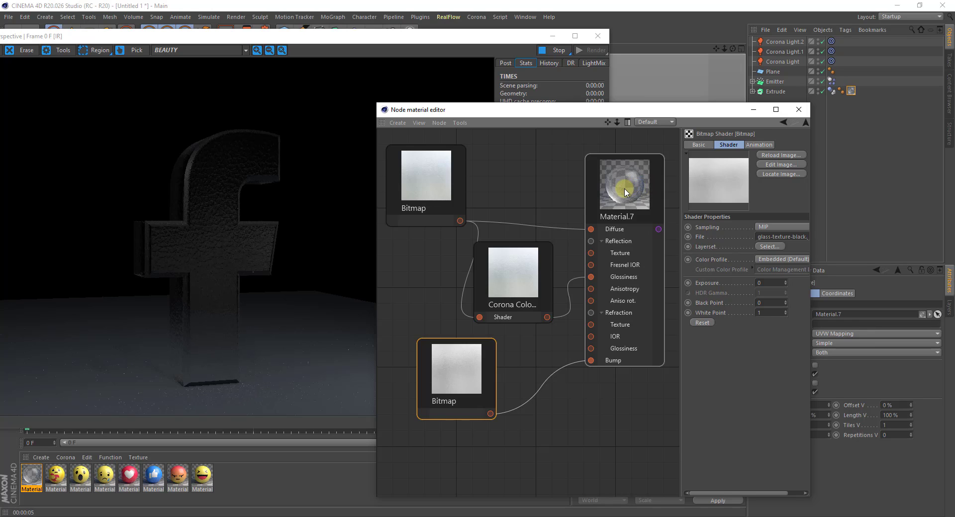
- Set the glass material's bump strength to 3 and its refraction IOR to 1.6
click(625, 191)
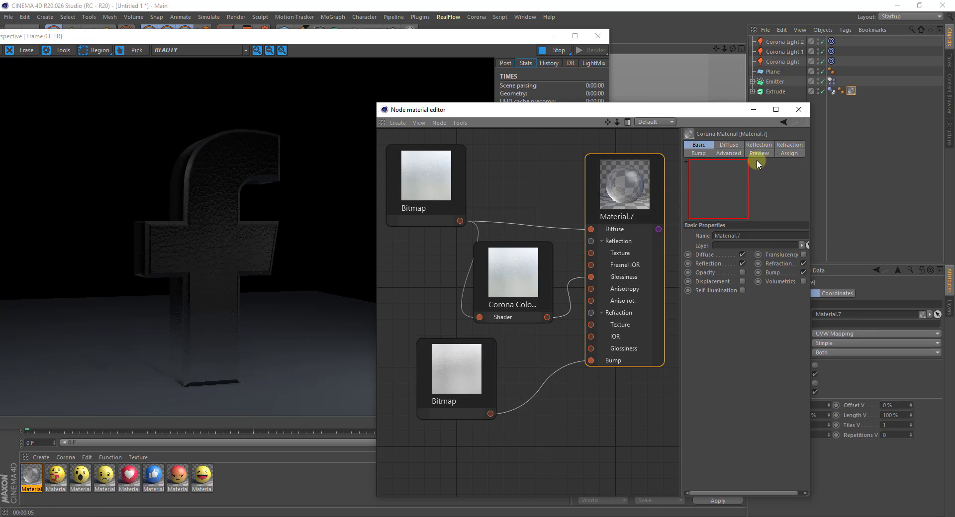
click(699, 154)
click(729, 235)
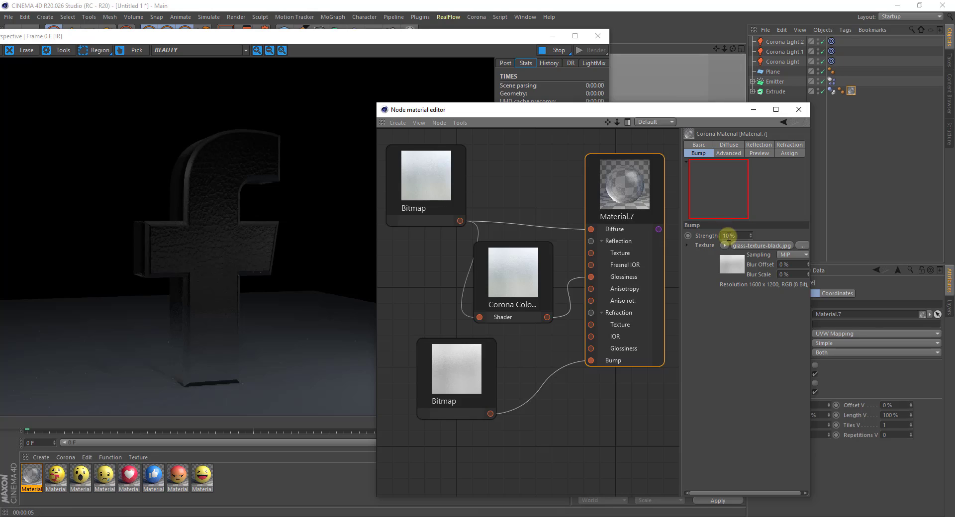
text(3)
key(Return)
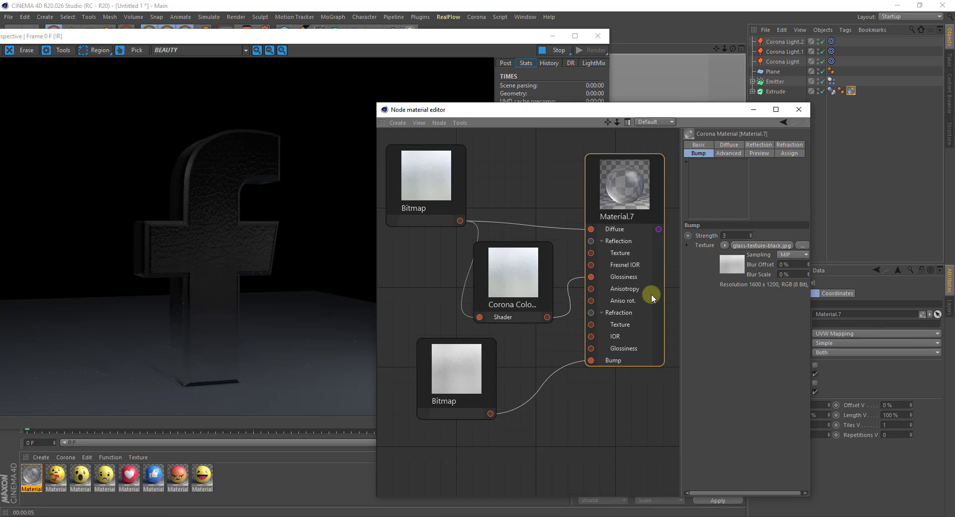
click(789, 145)
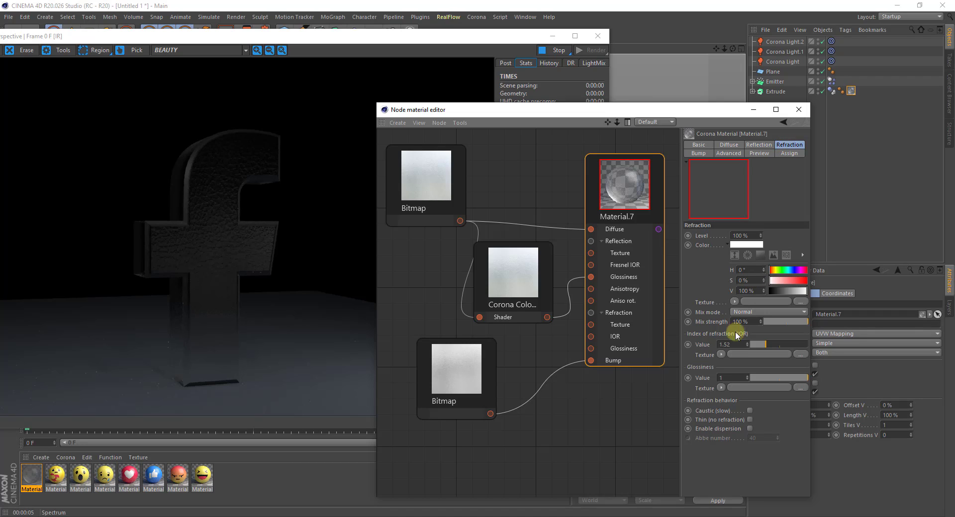
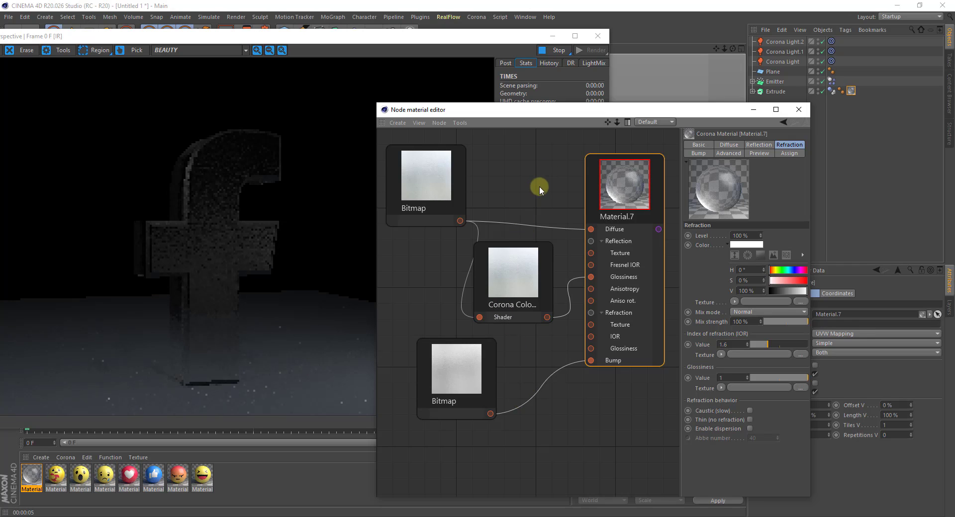
- Create a new Corona material in the node editor, enable its reflection channel, and assign it to the Plane
scroll(552, 181, down, 5)
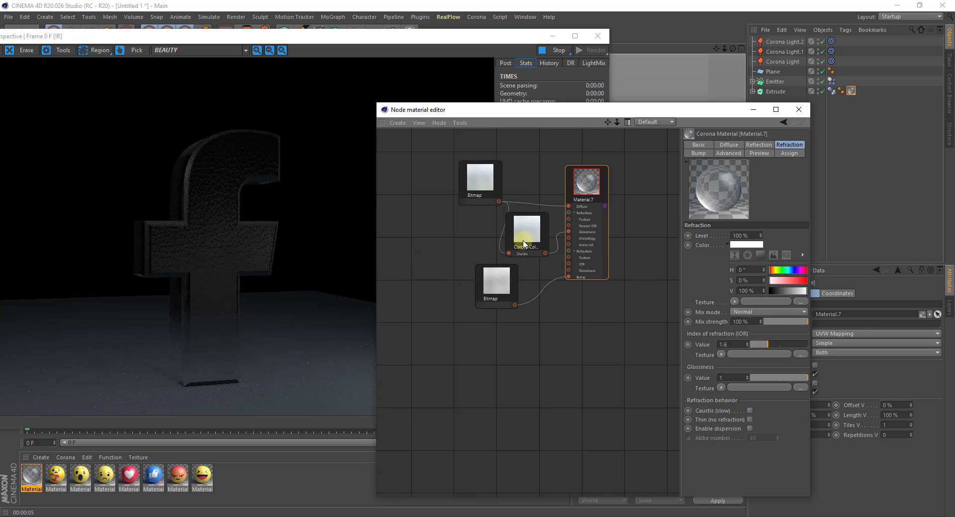
scroll(588, 394, up, 1)
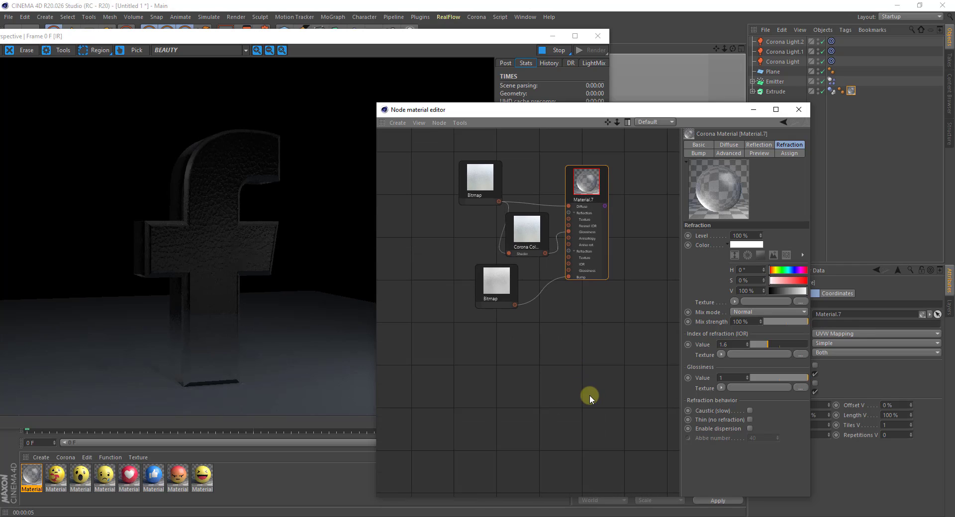
right_click(569, 313)
mouse_move(594, 342)
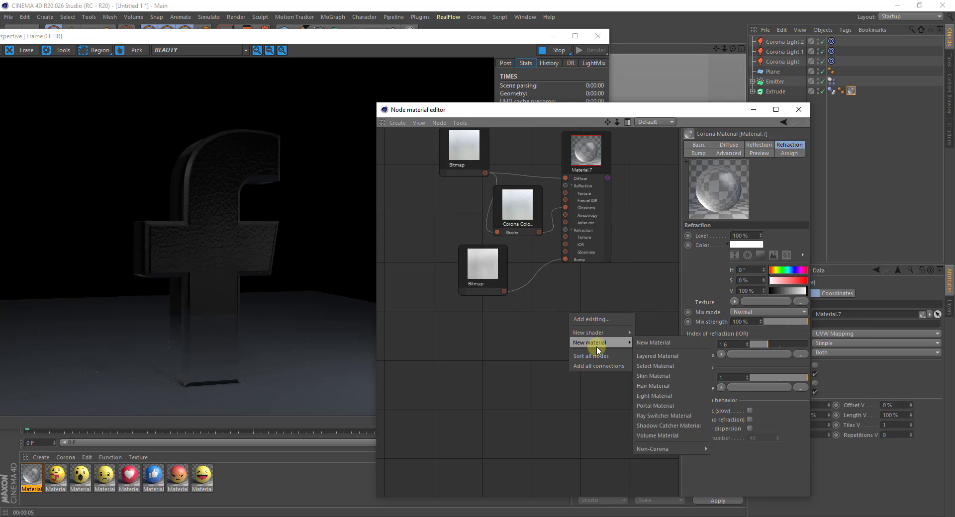
click(653, 343)
drag(567, 309, 583, 314)
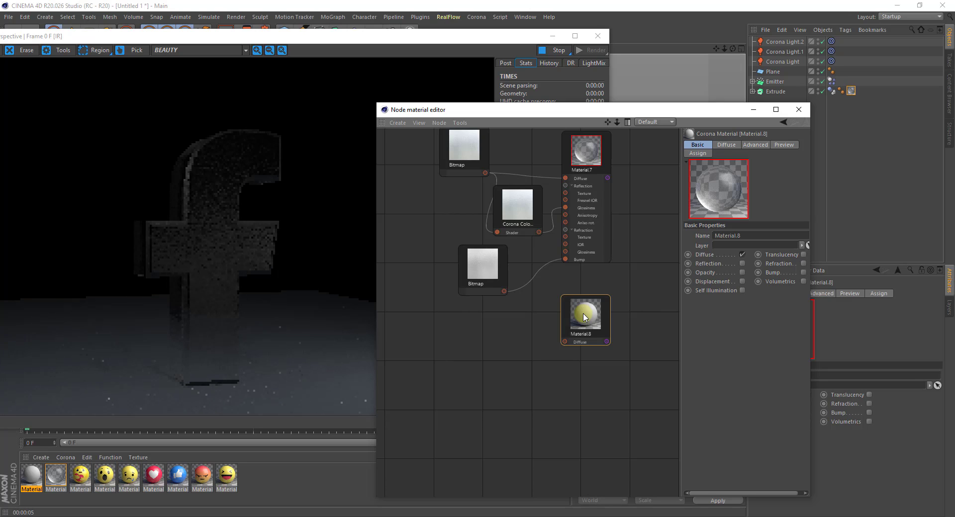
click(741, 263)
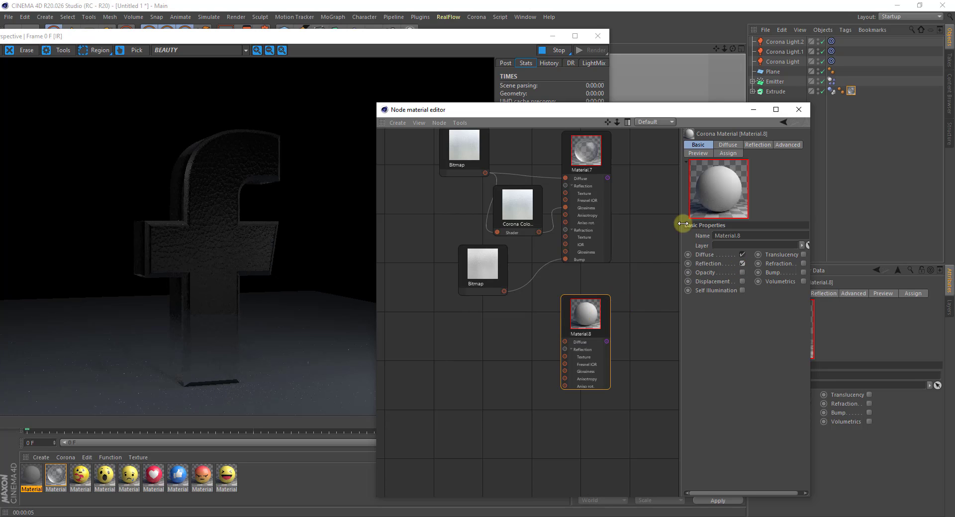
drag(708, 197, 766, 73)
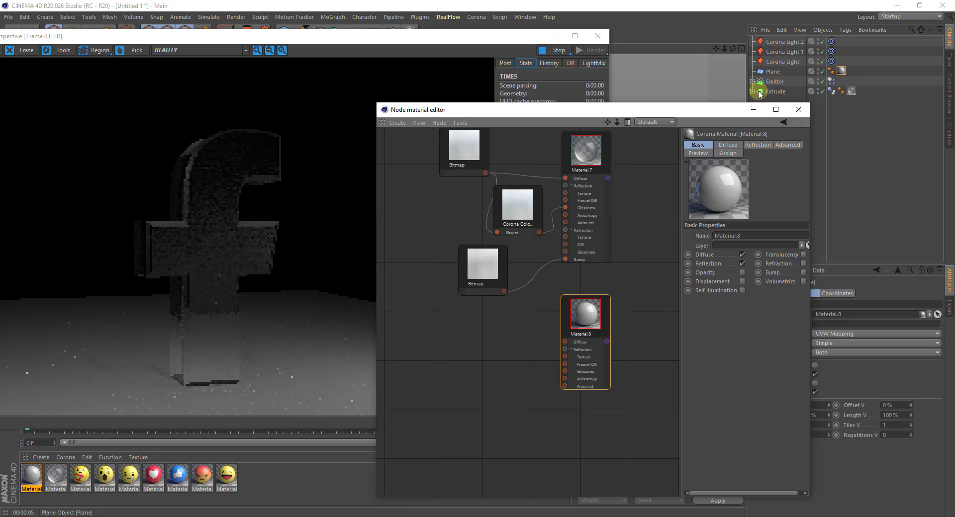
- Widen the node material editor and set the Plane material's diffuse color to RGB 0, 0, 170
drag(588, 315, 592, 315)
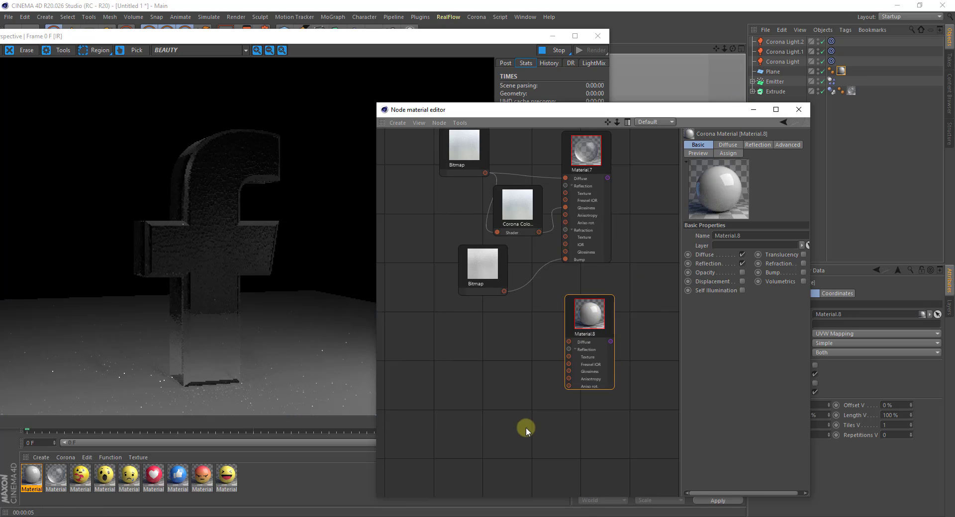
scroll(561, 414, up, 2)
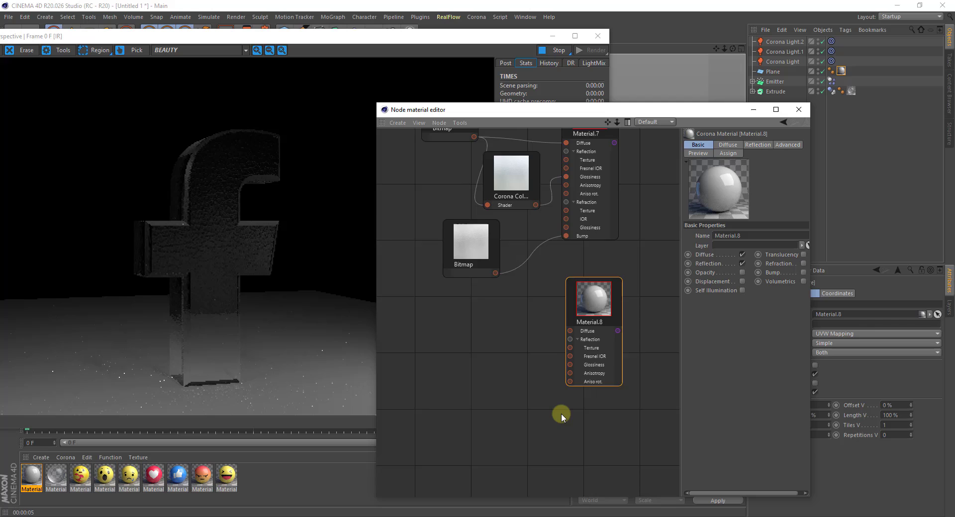
click(709, 252)
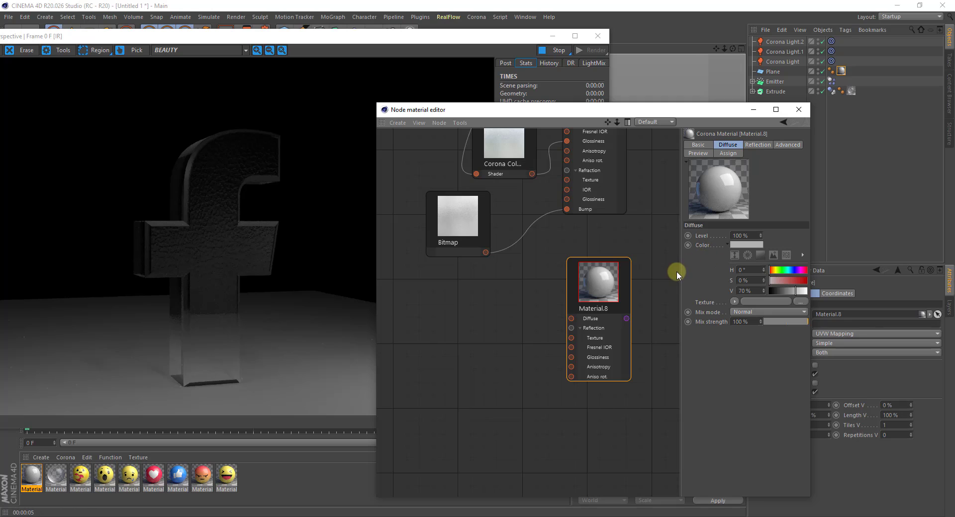
drag(681, 270, 634, 271)
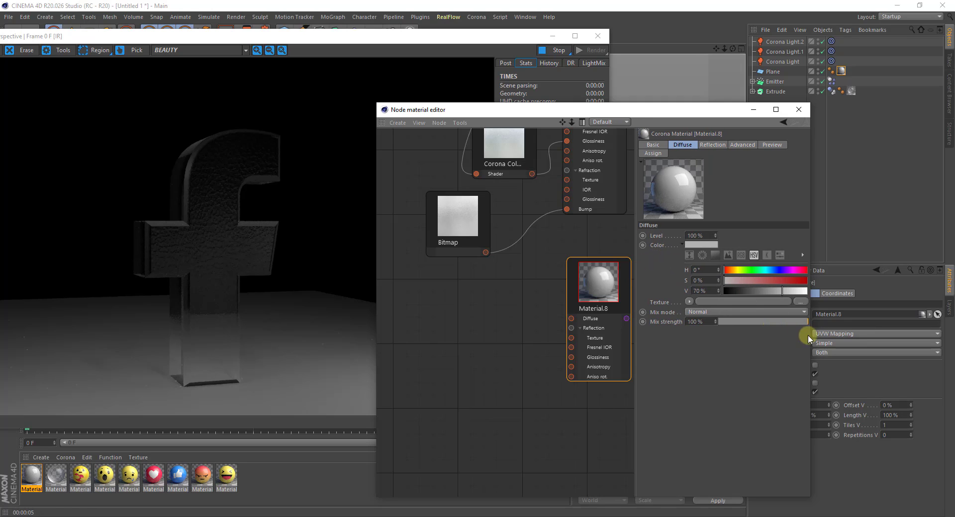
drag(810, 338, 928, 338)
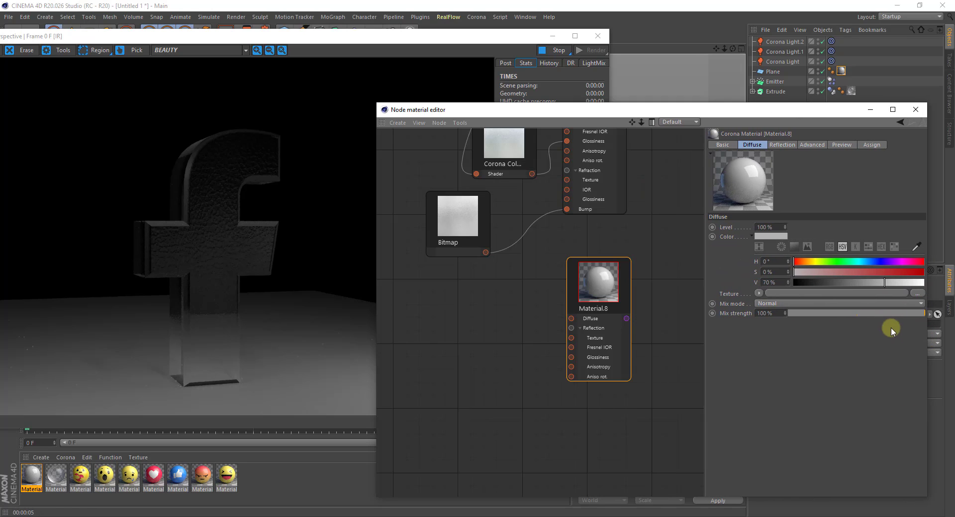
click(829, 247)
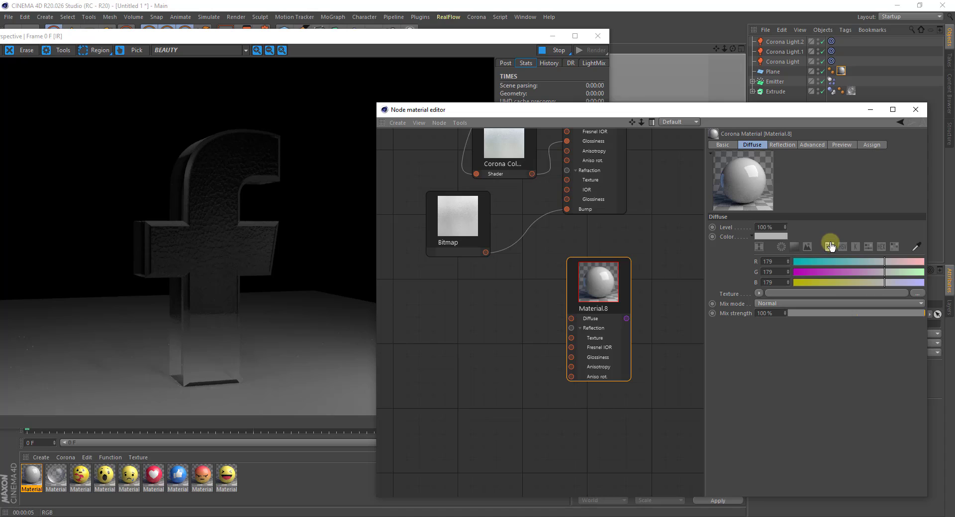
click(771, 262)
key(Tab)
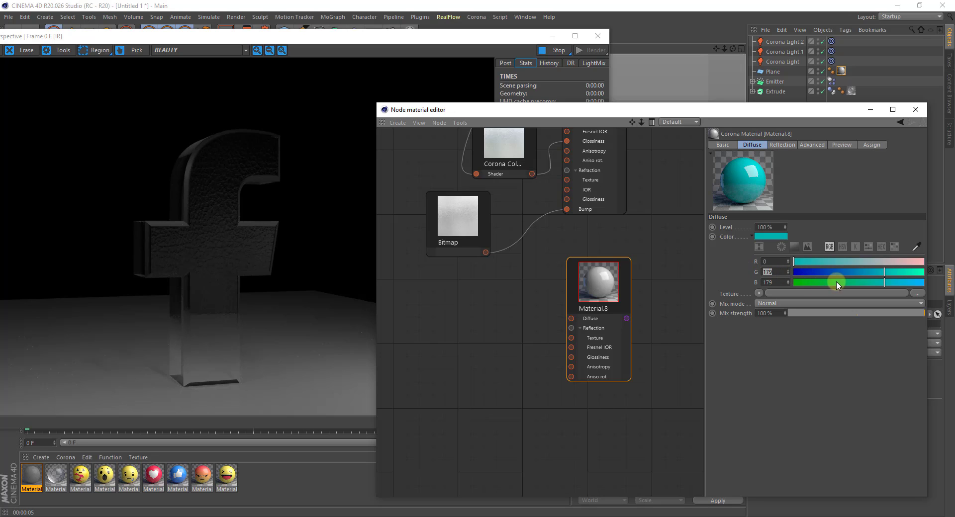
drag(885, 272, 790, 277)
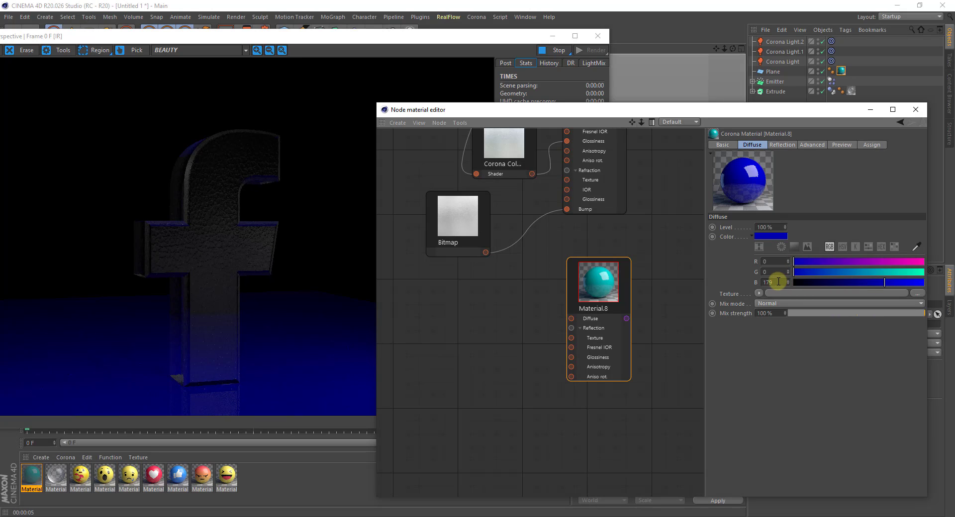
click(775, 282)
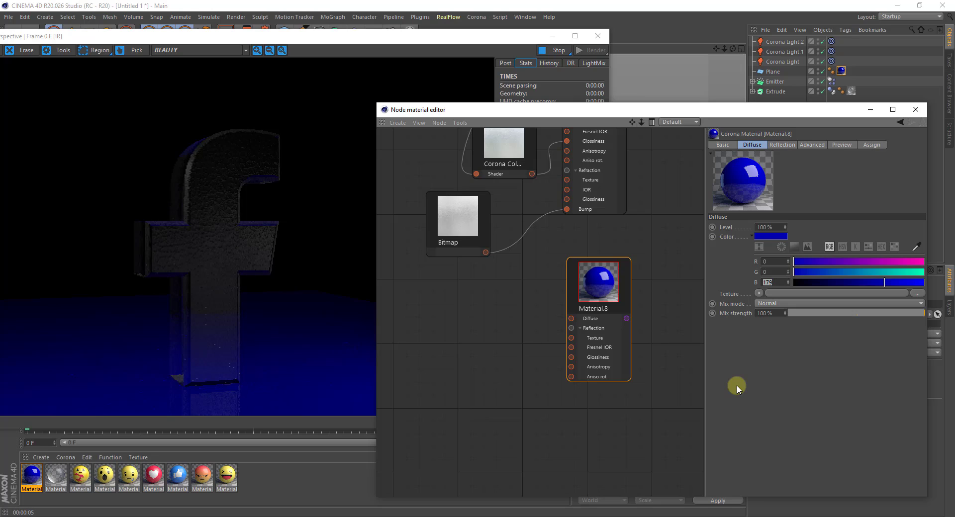
text(170)
key(Return)
- Set the Plane material's reflection Fresnel IOR to 30
drag(596, 289, 603, 284)
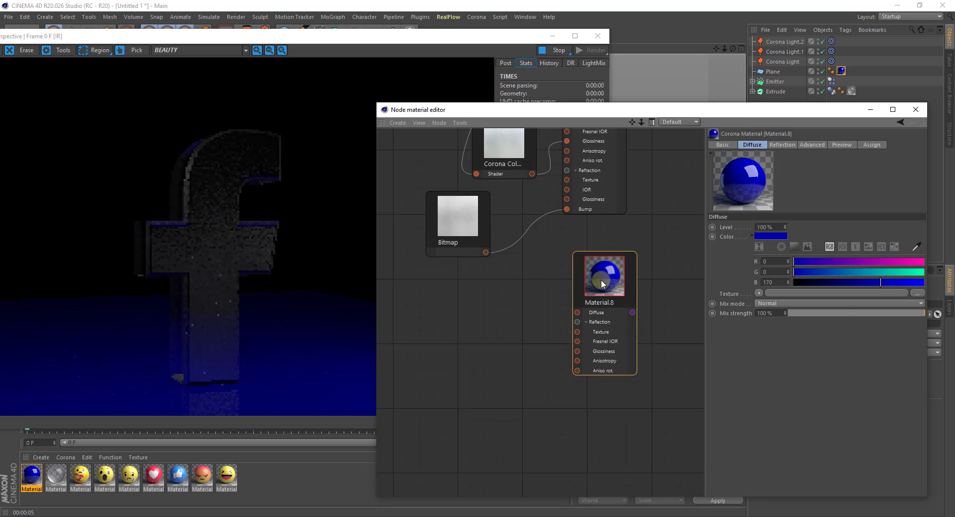
click(783, 145)
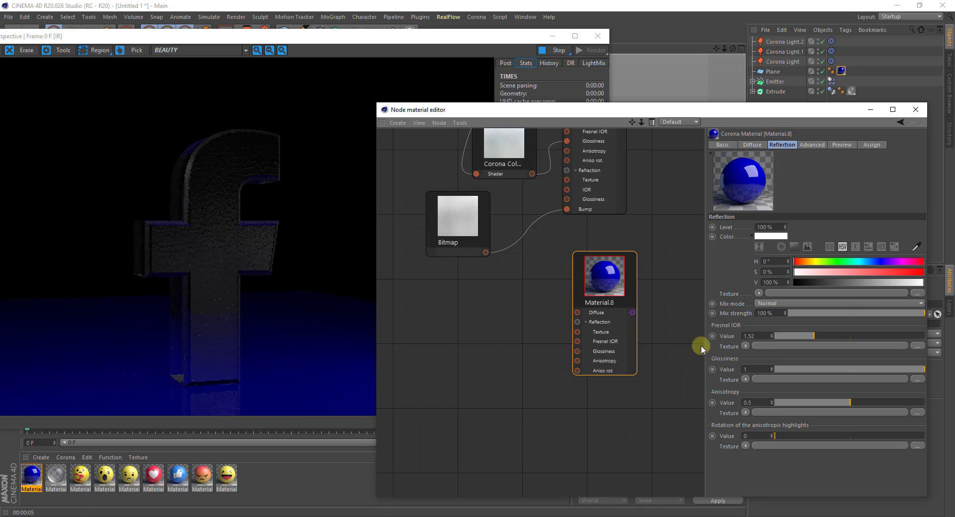
double_click(760, 335)
text(30)
key(Return)
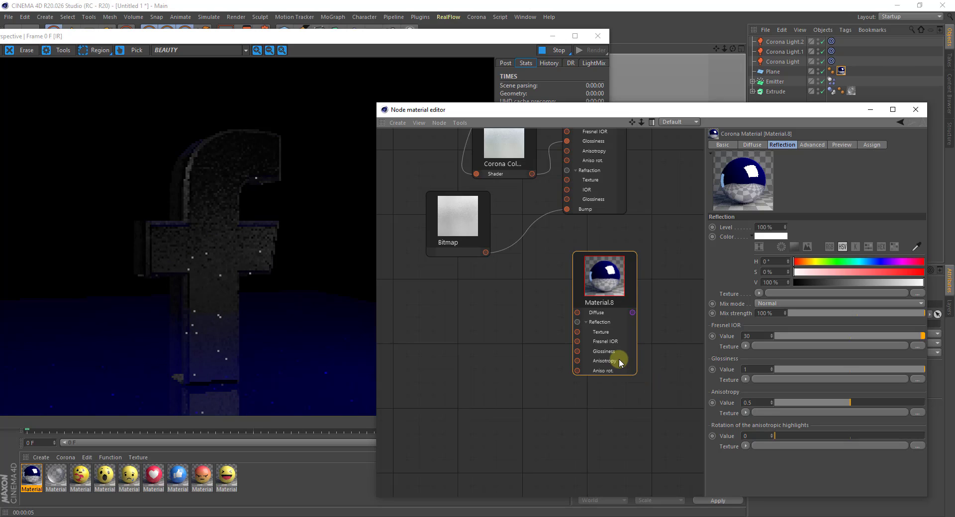
- Set the Plane material's reflection color to RGB 0, 0, 170
click(766, 242)
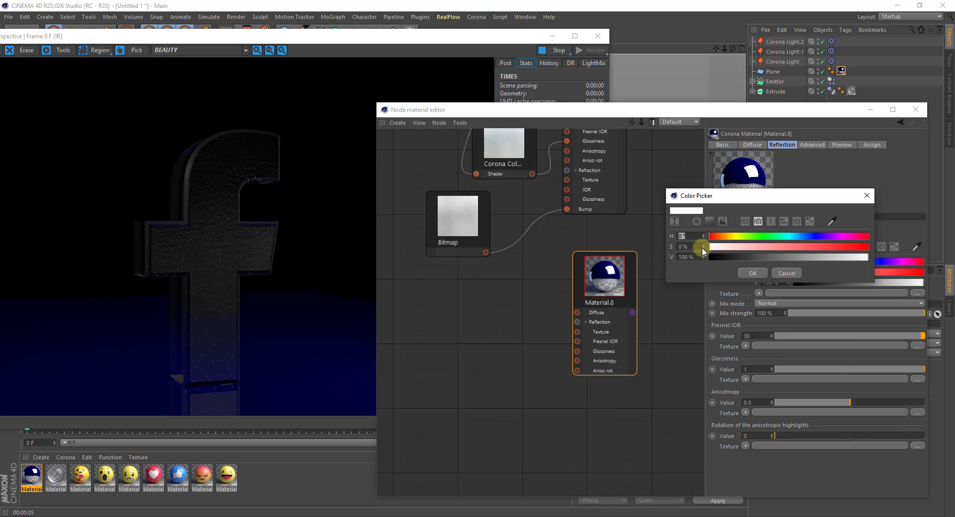
click(745, 221)
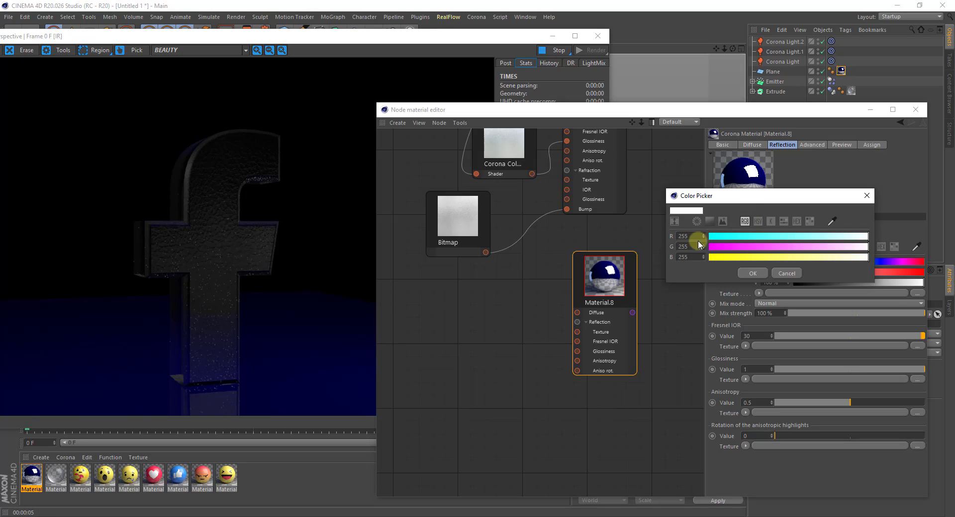
drag(695, 238, 668, 242)
key(Tab)
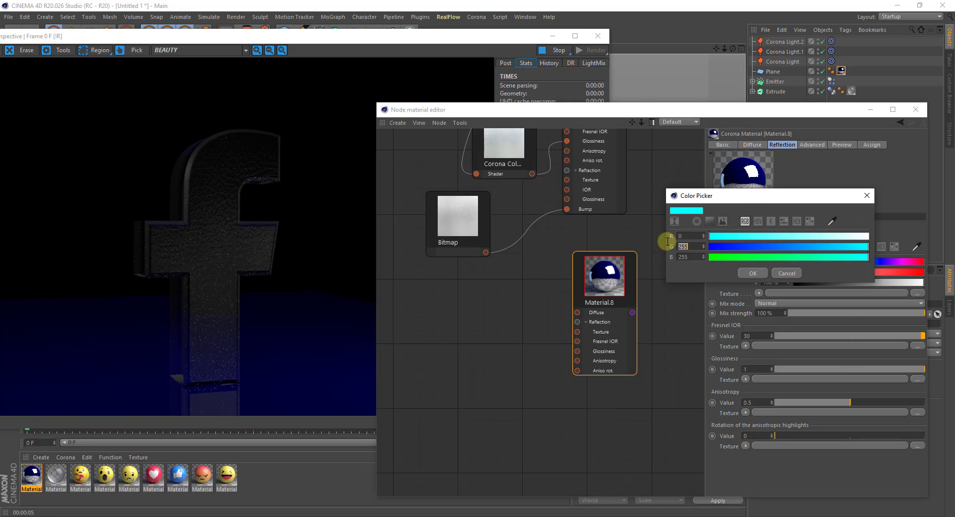
text(0)
key(Tab)
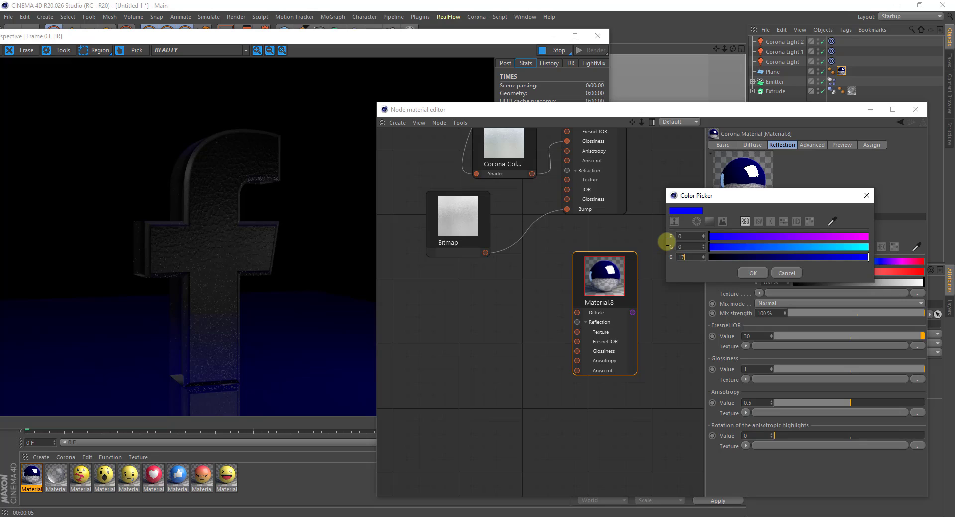
text(170)
key(Tab)
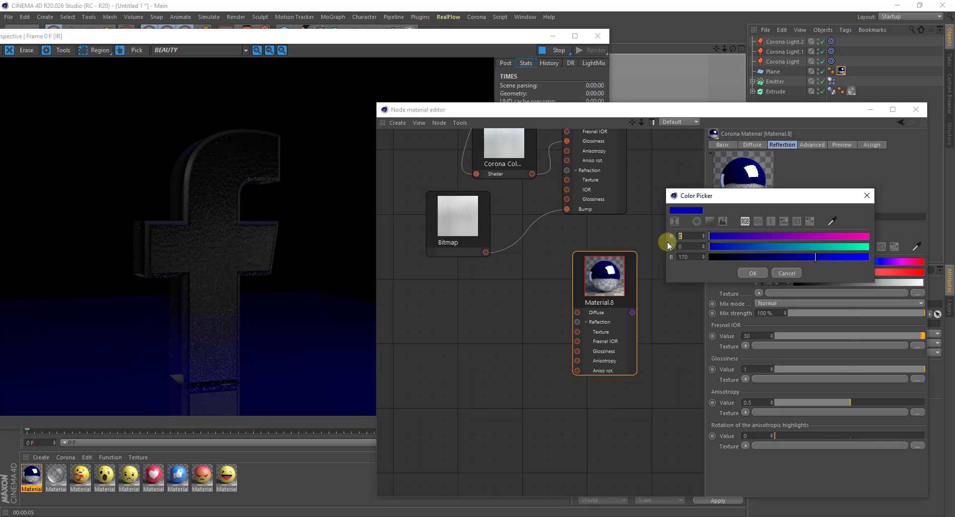
click(747, 273)
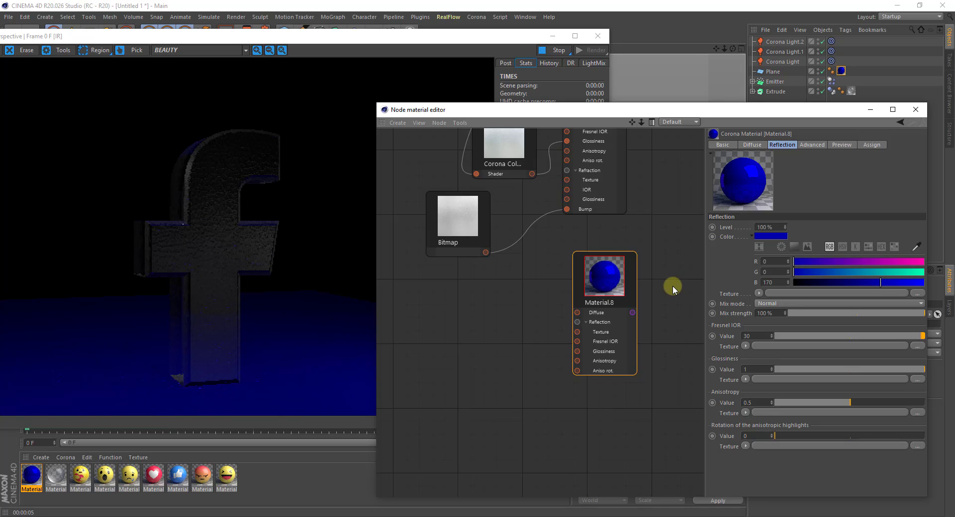
- Set the Plane material's reflection Fresnel IOR to 50, and close the node material editor and the interactive render window
double_click(747, 336)
text(50)
key(Return)
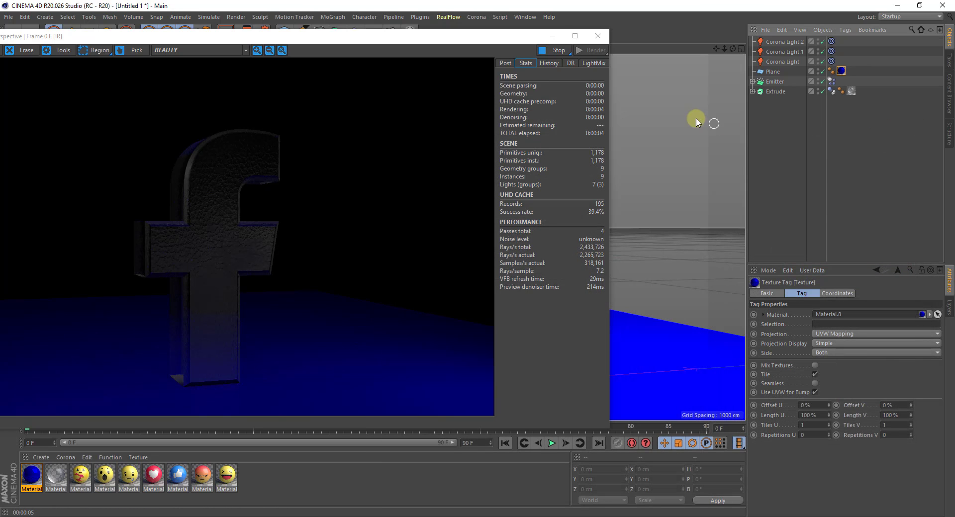
click(916, 109)
click(597, 36)
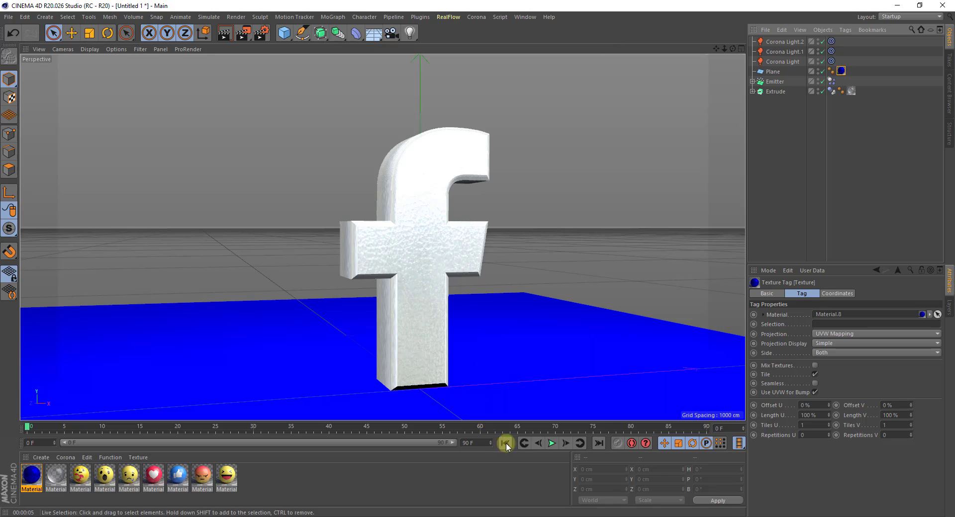
- Show all four views and play the dynamics simulation, stopping at frame 83 with the f full of spheres
middle_click(498, 342)
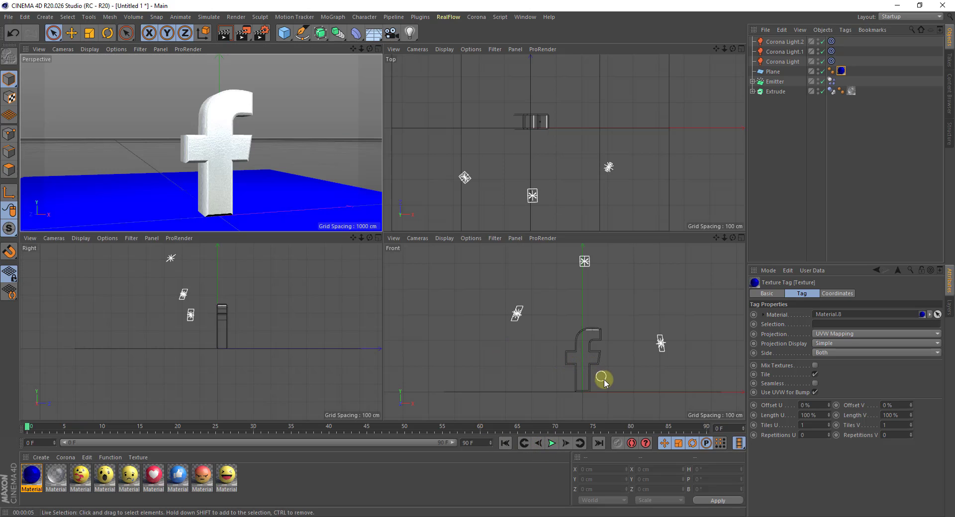
scroll(606, 383, up, 3)
scroll(627, 361, up, 1)
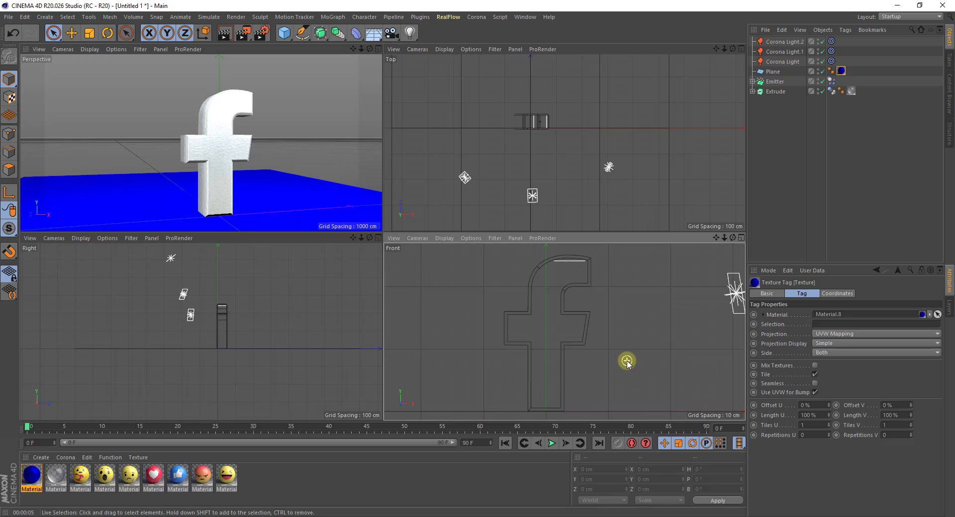
click(552, 445)
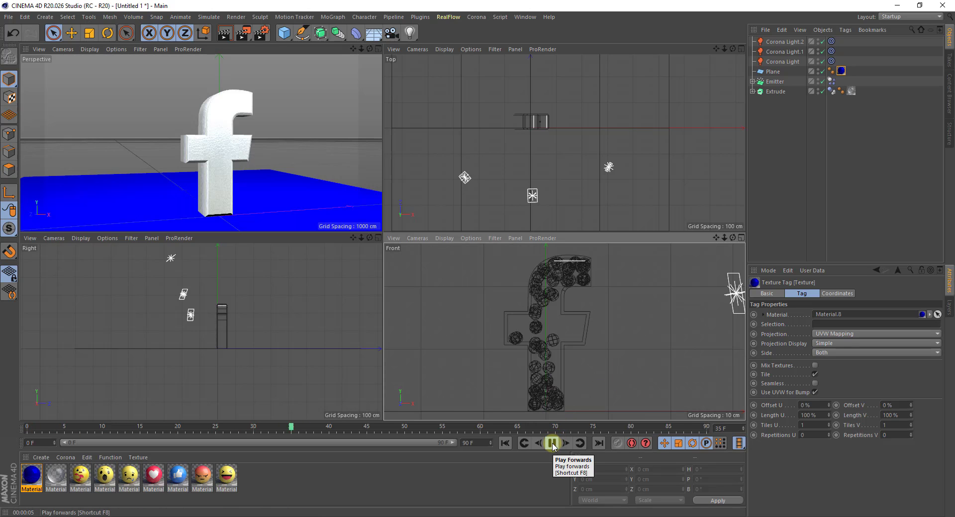
click(552, 444)
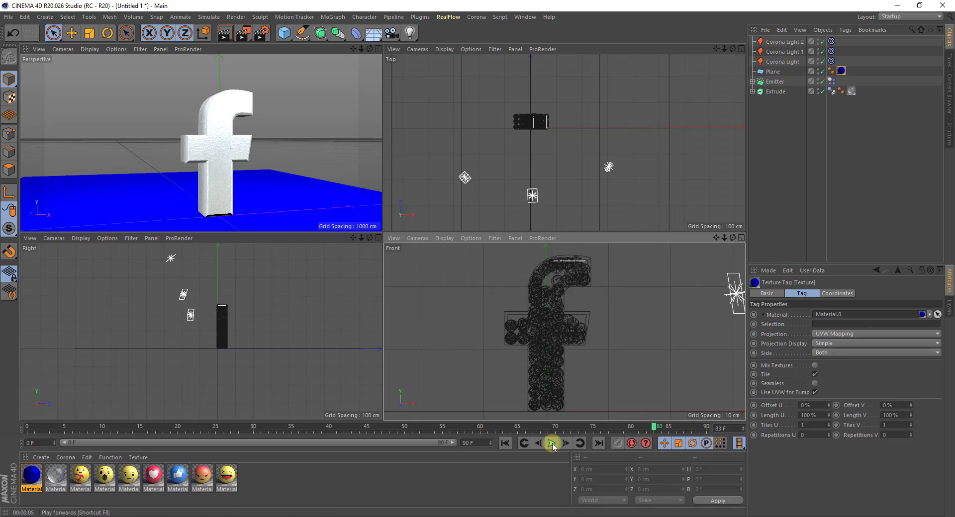
- Maximize the perspective view and render it to check the sphere-filled f on the blue floor
middle_click(228, 197)
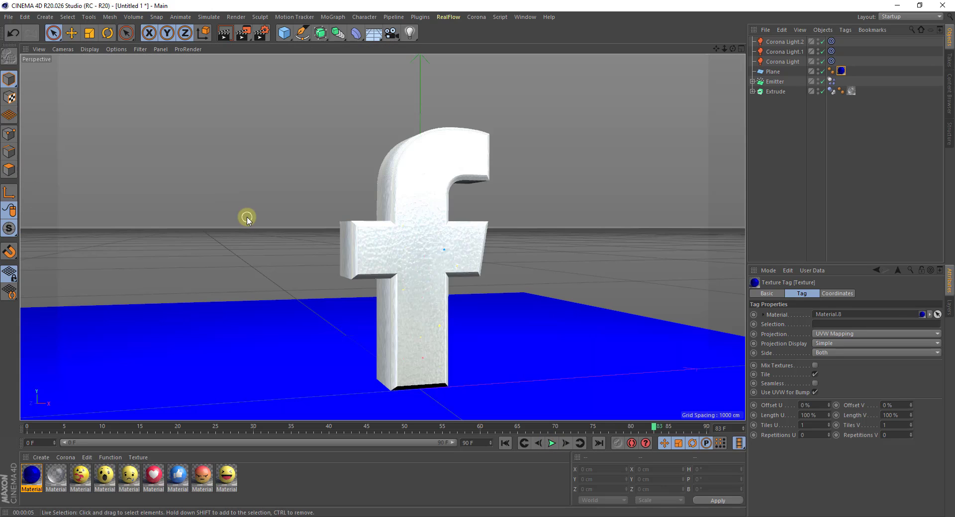
click(224, 33)
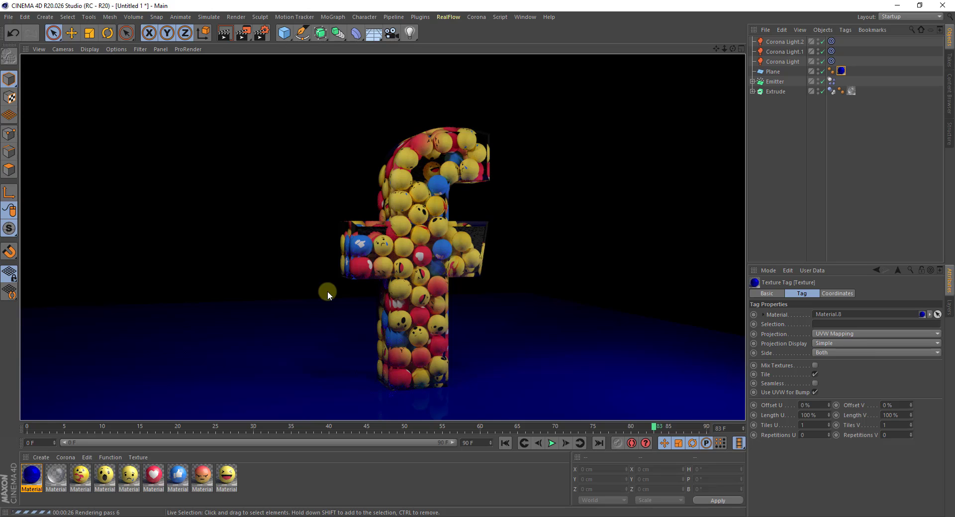
click(584, 245)
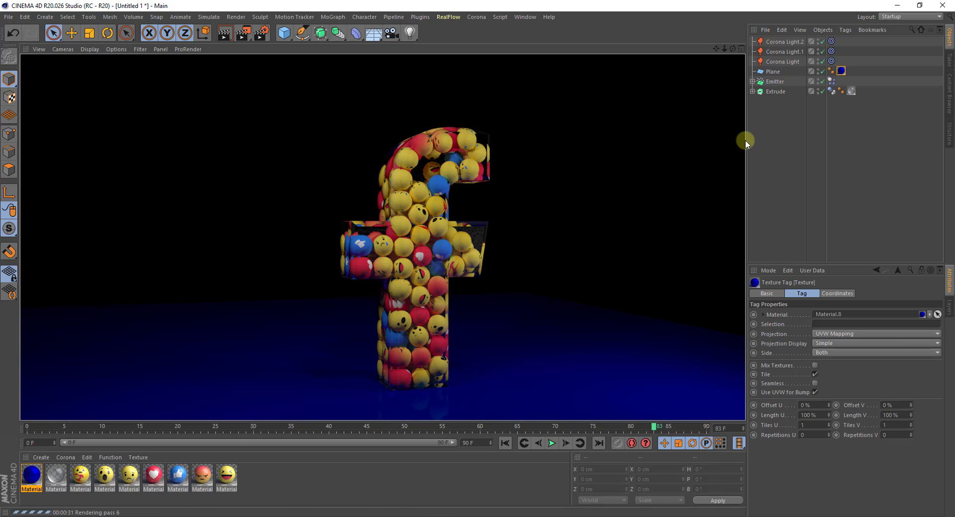
- Darken the blue floor material, setting its diffuse color's V to 31%, and render the perspective view
double_click(31, 475)
drag(363, 66, 791, 67)
drag(842, 158, 801, 158)
click(598, 171)
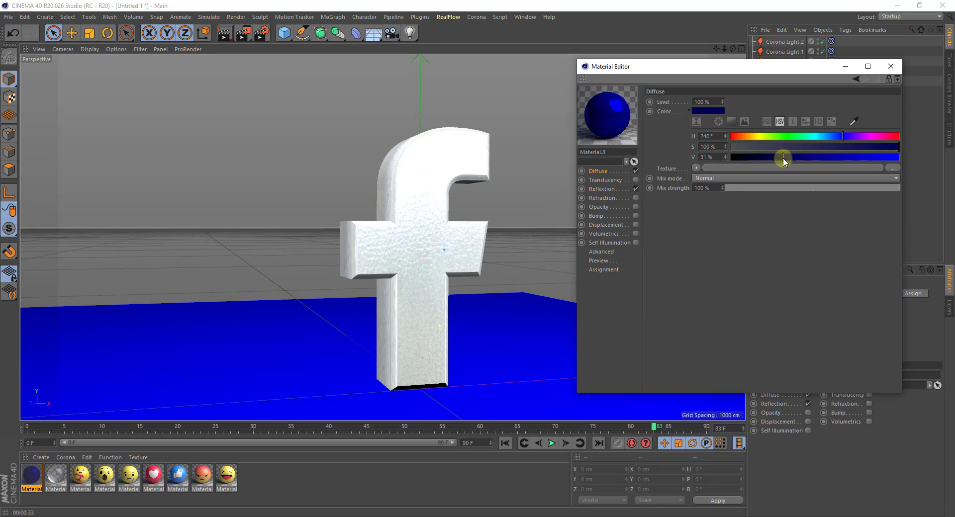
click(891, 66)
click(225, 34)
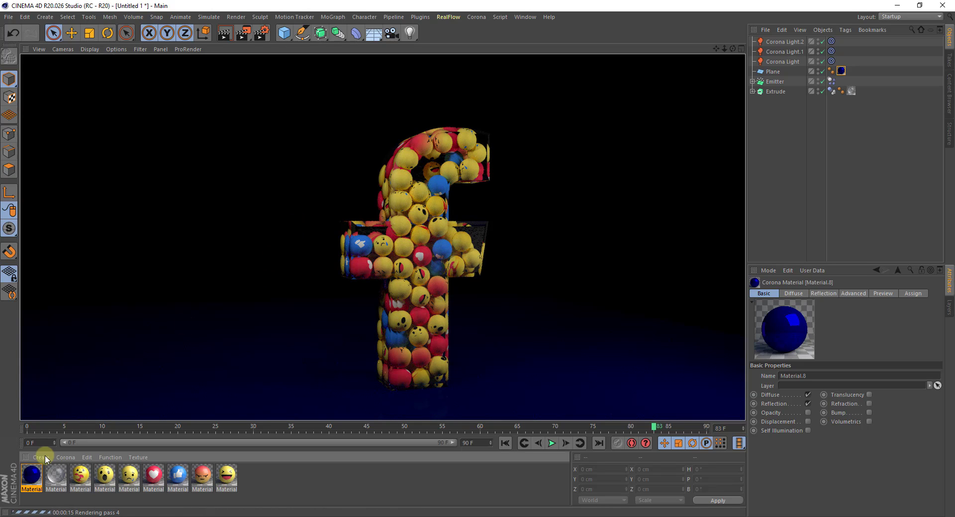
- Darken the floor material further by setting its diffuse color's V to 12%, and render the view again
double_click(31, 474)
drag(354, 159, 323, 157)
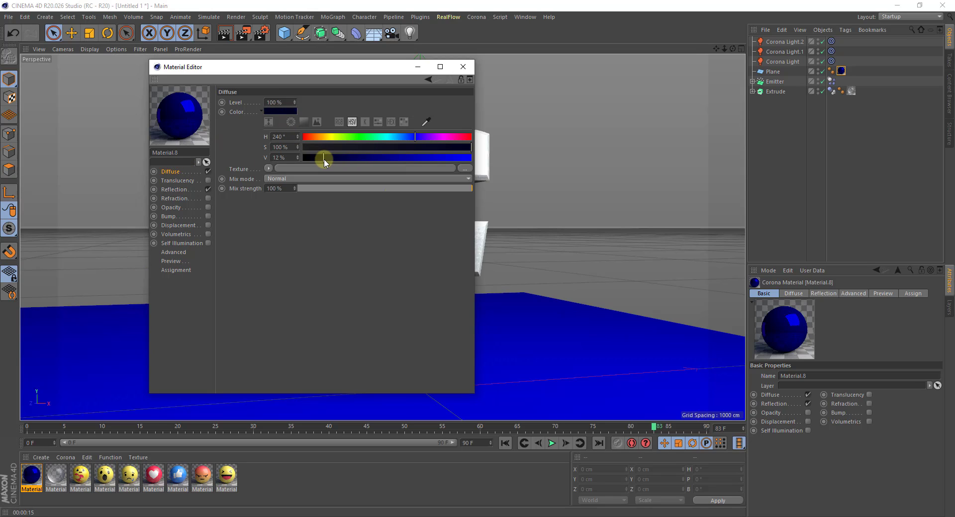
click(339, 122)
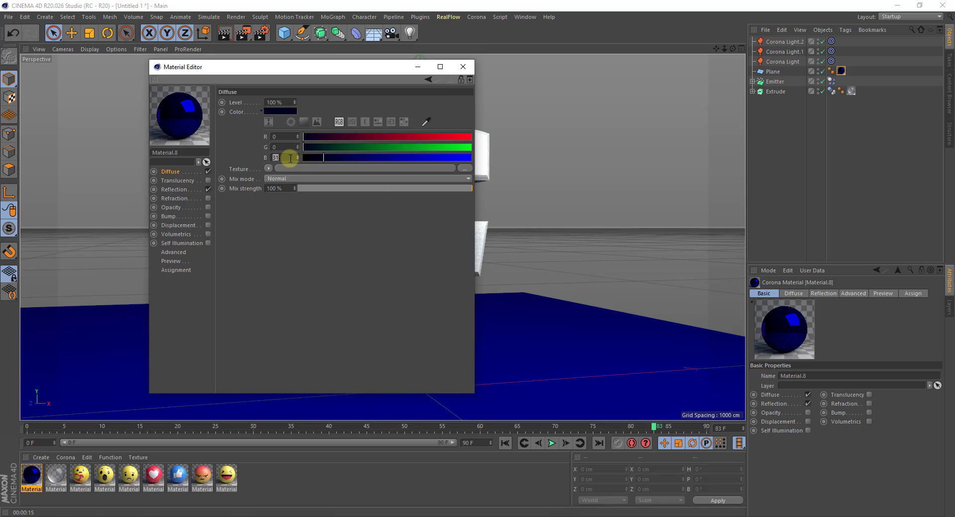
click(463, 66)
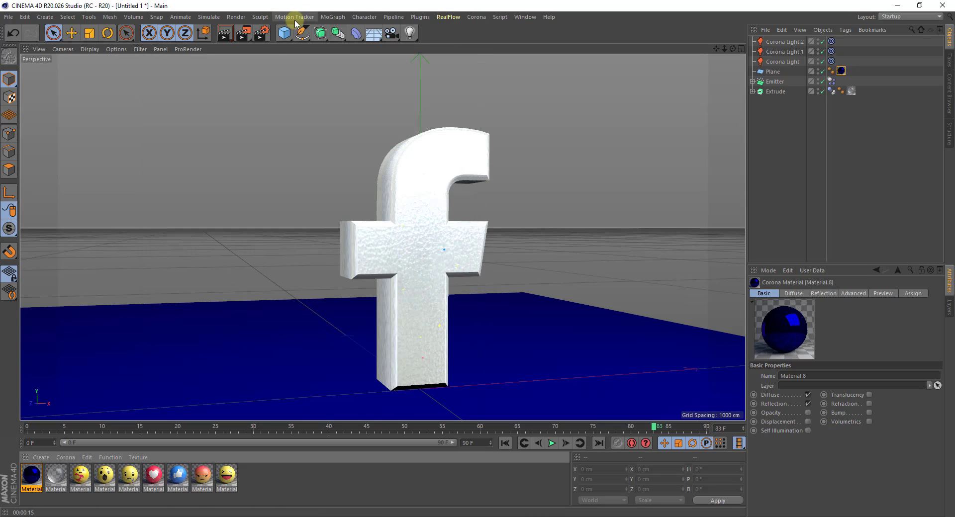
click(225, 34)
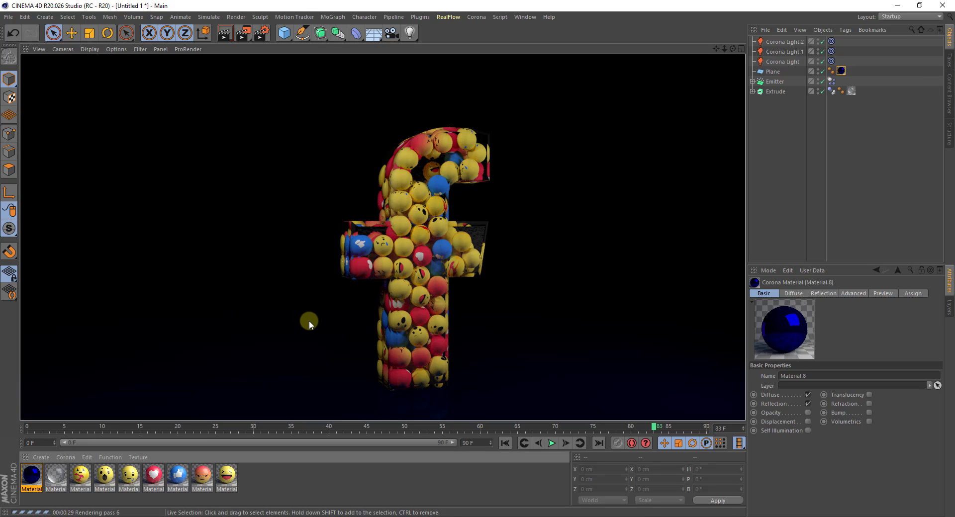
- Copy the red heart sphere out of the Emitter and place it beside the f at about X 144 cm, Y 31 cm
click(753, 82)
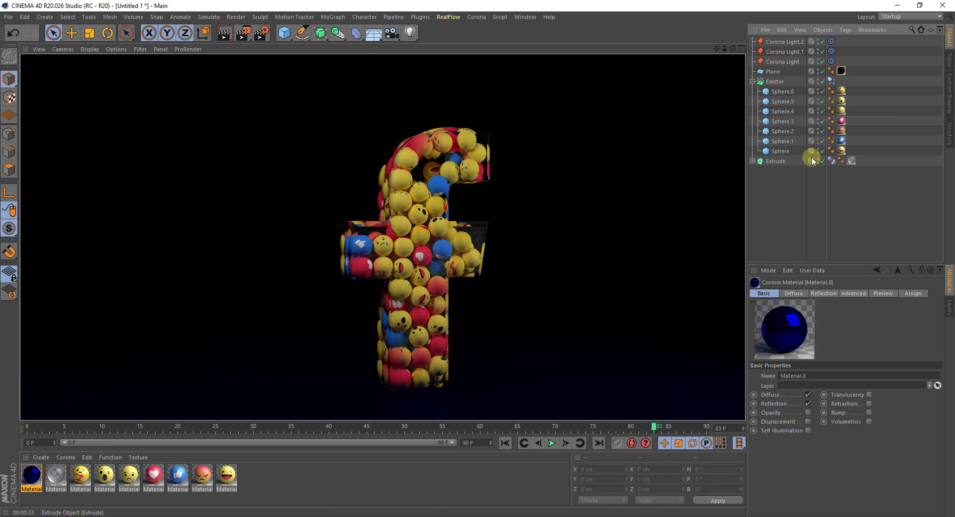
click(842, 121)
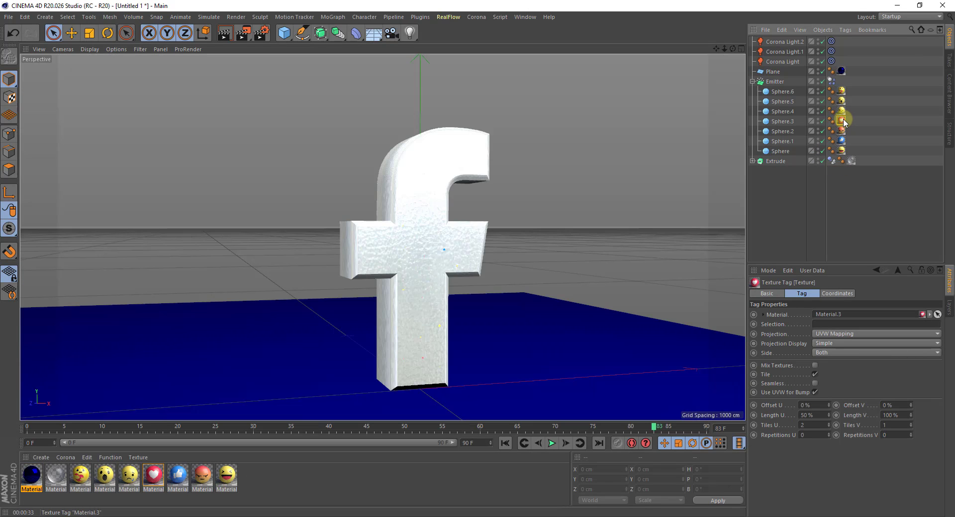
click(779, 123)
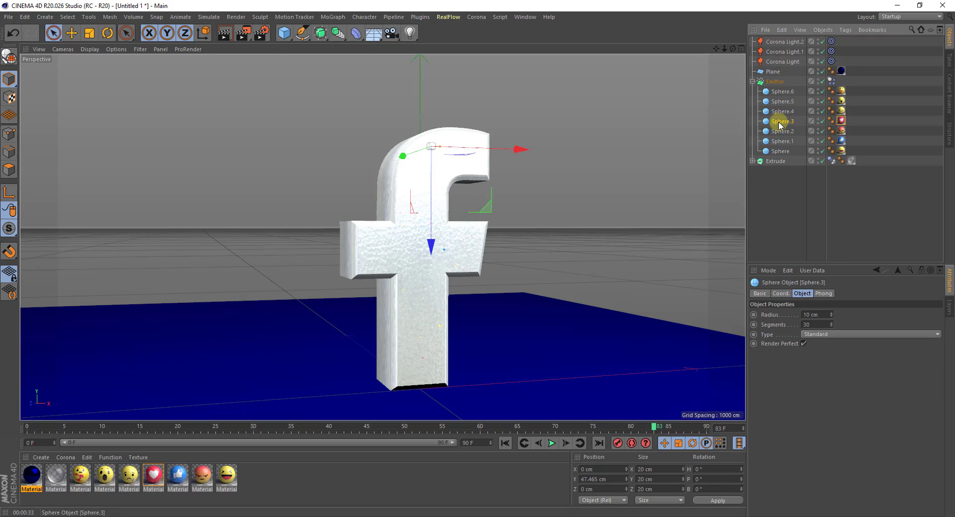
ctrl+drag(780, 123, 780, 178)
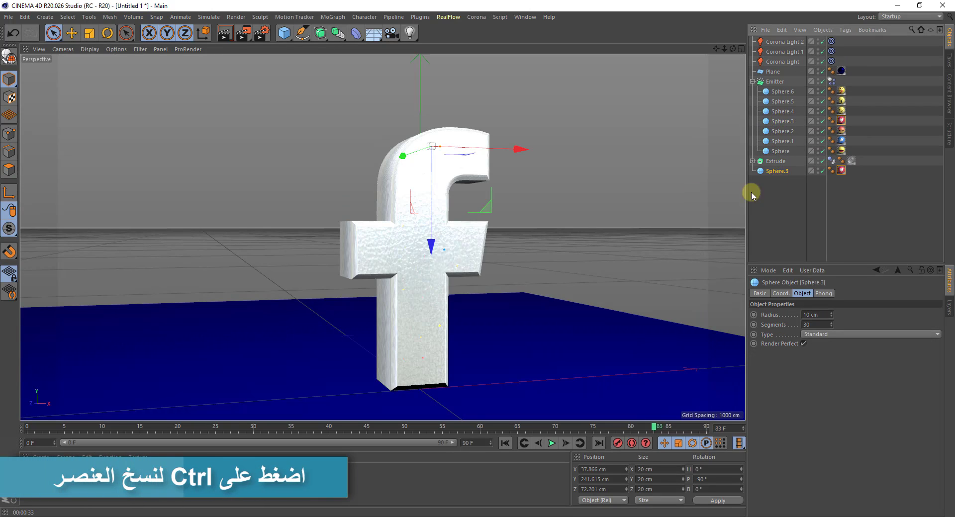
drag(519, 150, 611, 149)
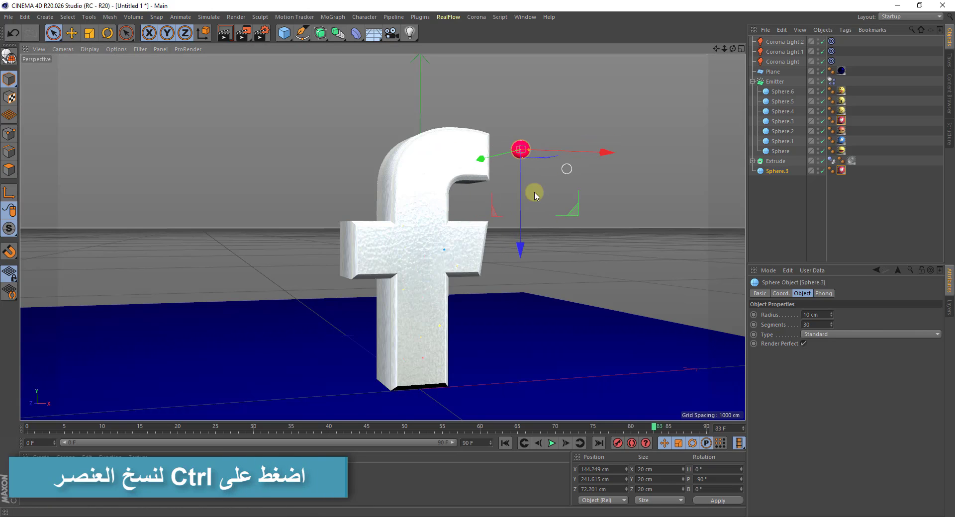
drag(519, 245, 519, 415)
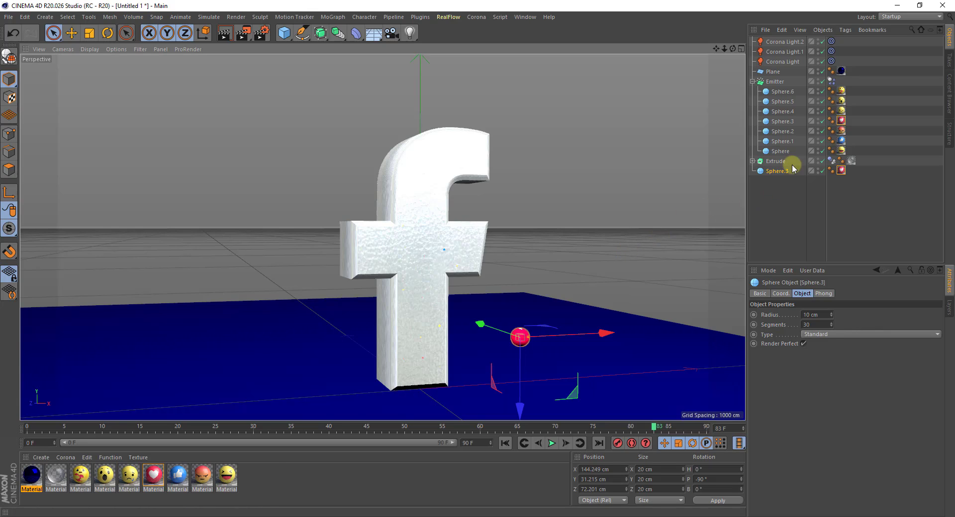
- Copy the laughing yellow sphere out of the Emitter and place it on the f's other side at about X -93 cm, Y 39 cm
click(841, 150)
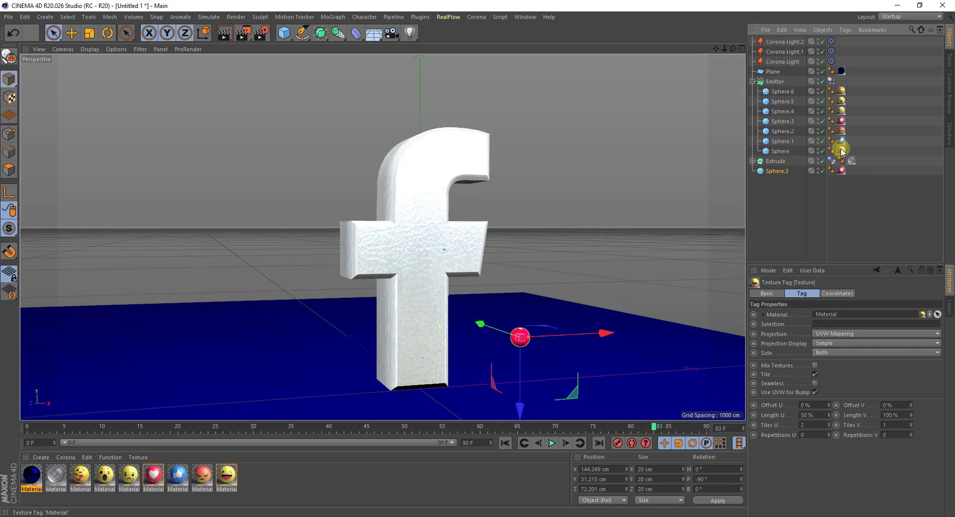
click(779, 153)
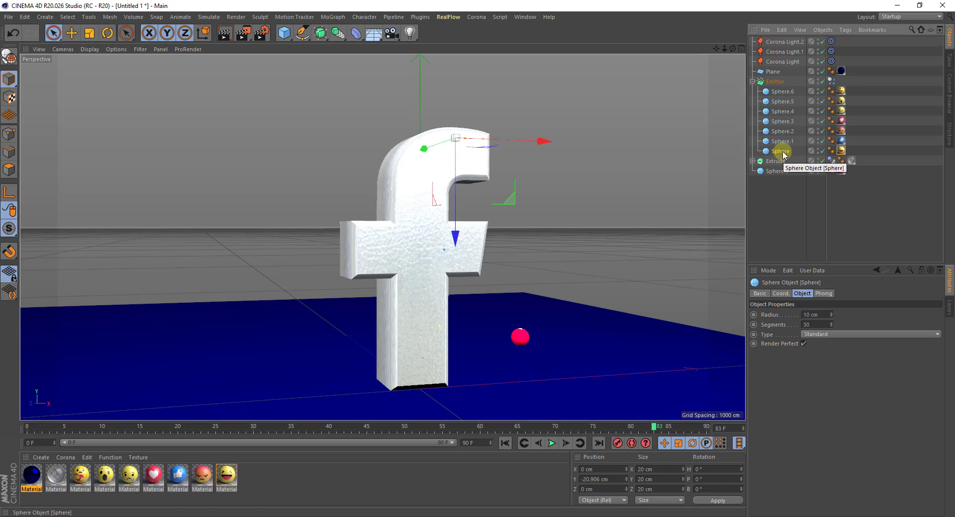
drag(781, 152, 783, 183)
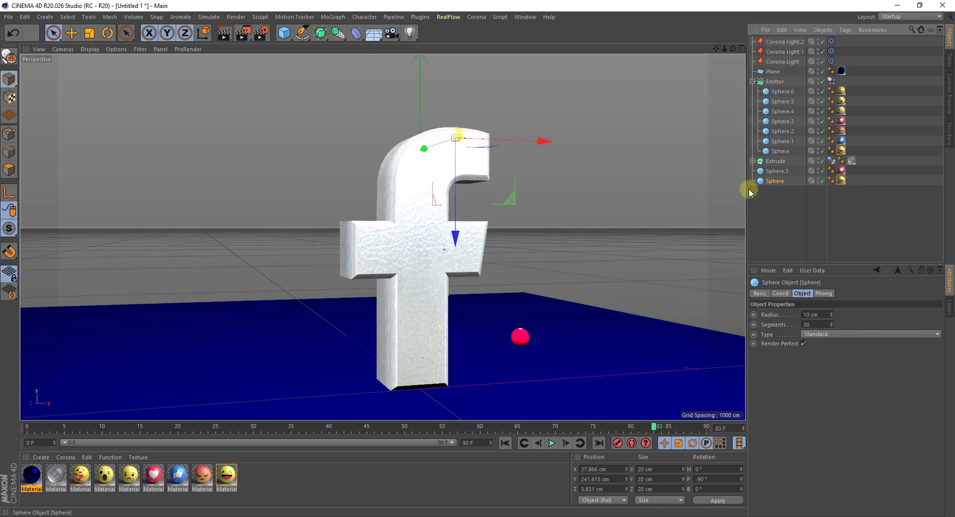
drag(454, 219, 455, 400)
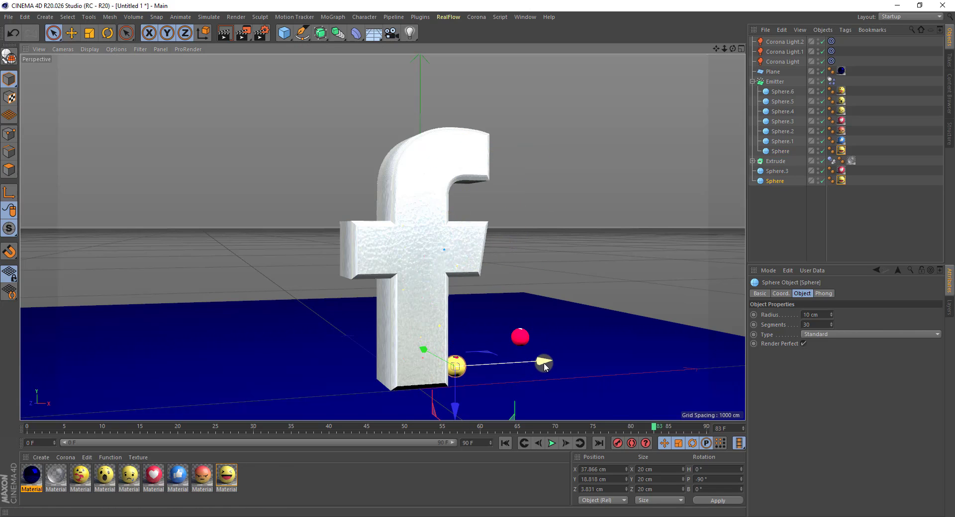
drag(544, 366, 416, 367)
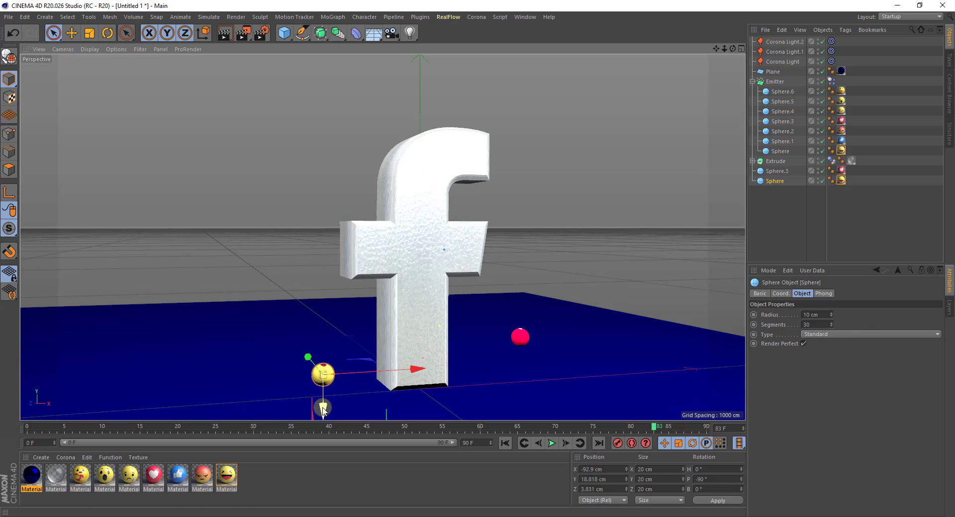
drag(322, 409, 323, 388)
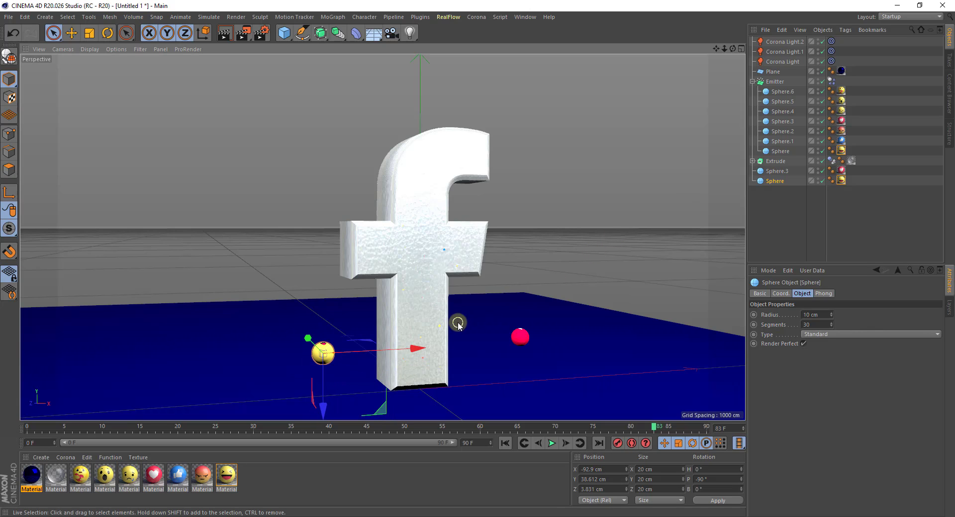
- Move the copied yellow sphere to about X -119 cm, Z -9 cm and set its radius to 30 cm
middle_click(496, 313)
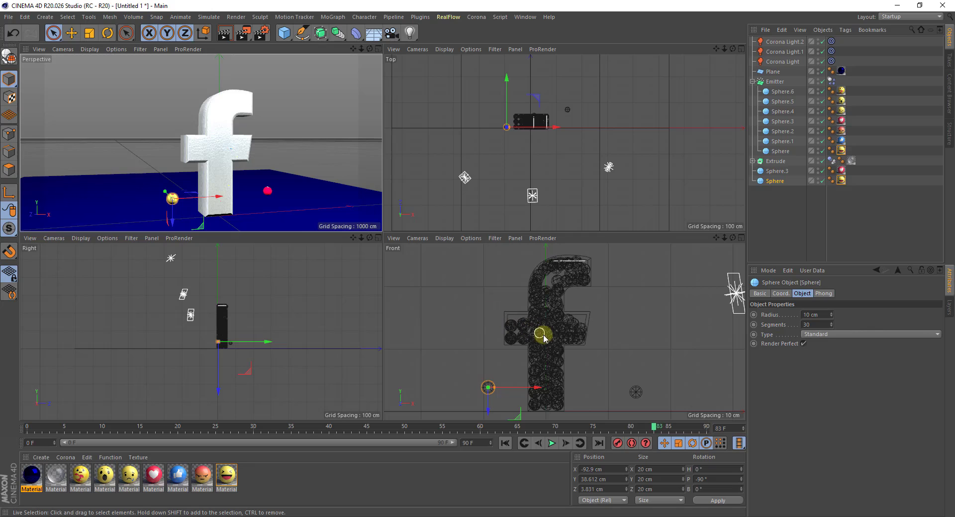
scroll(517, 128, up, 6)
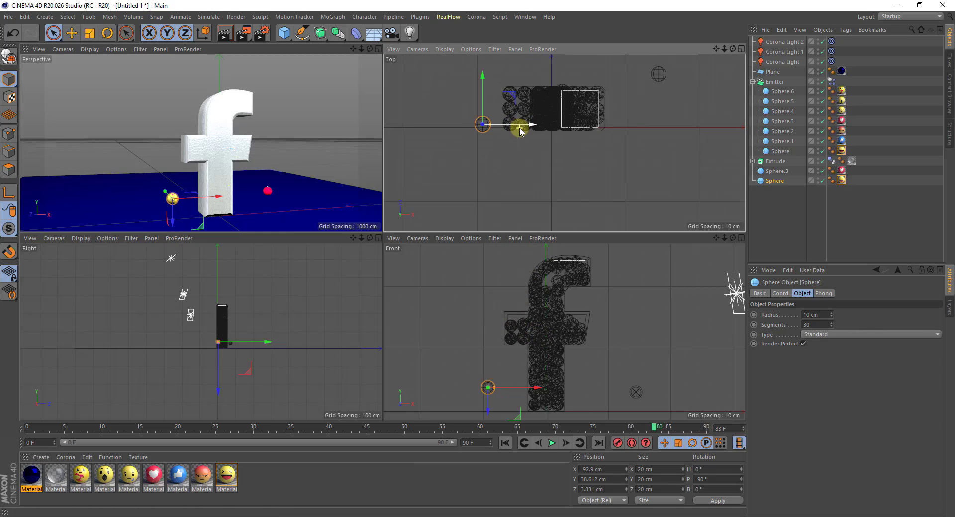
drag(511, 127, 449, 113)
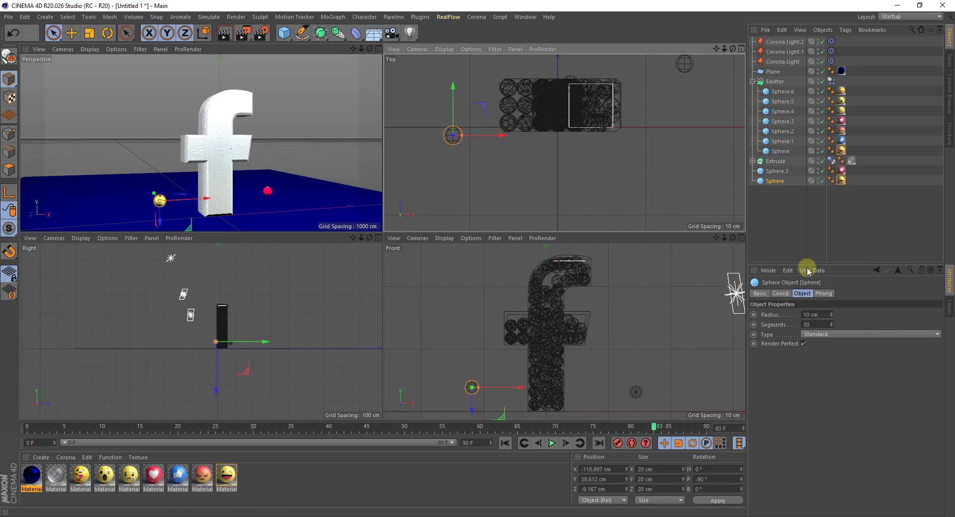
click(811, 315)
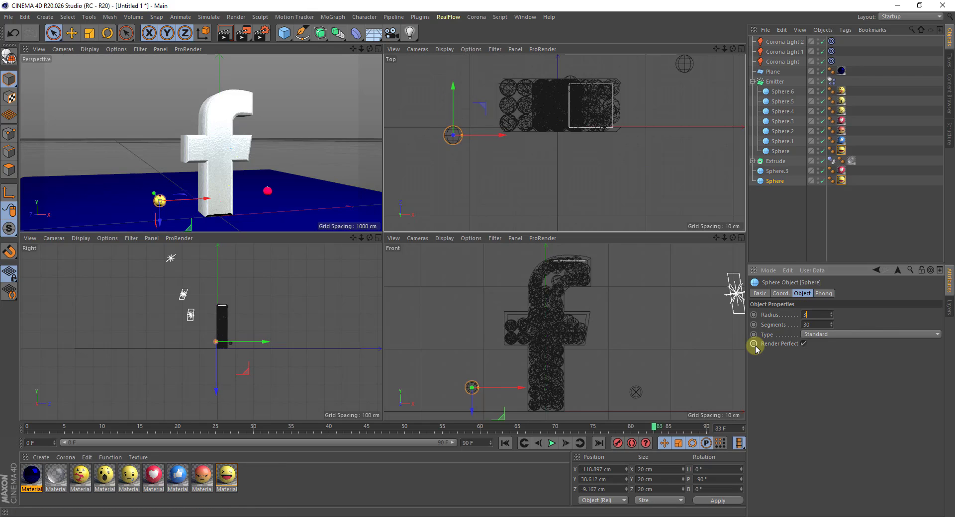
text(30)
key(Return)
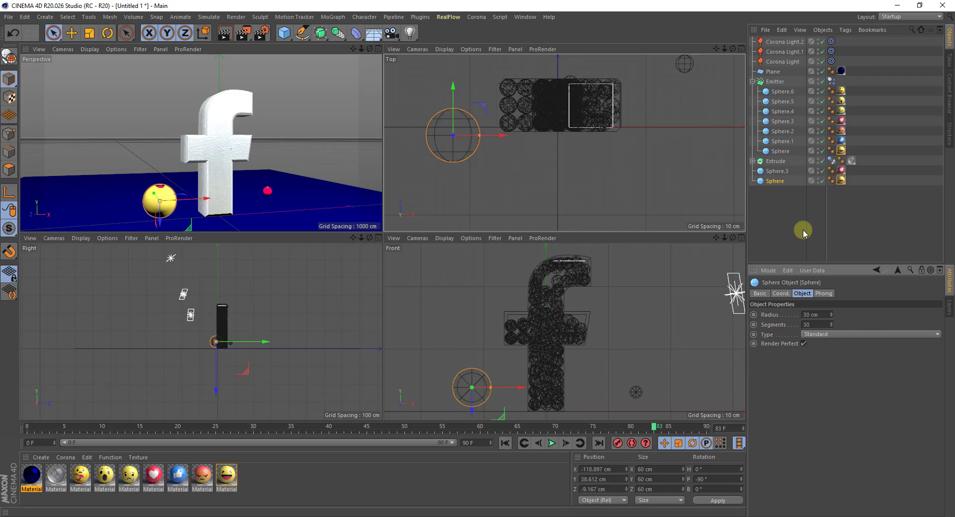
- Set the copied red heart sphere's radius to 20 cm and render the maximized perspective view
click(776, 173)
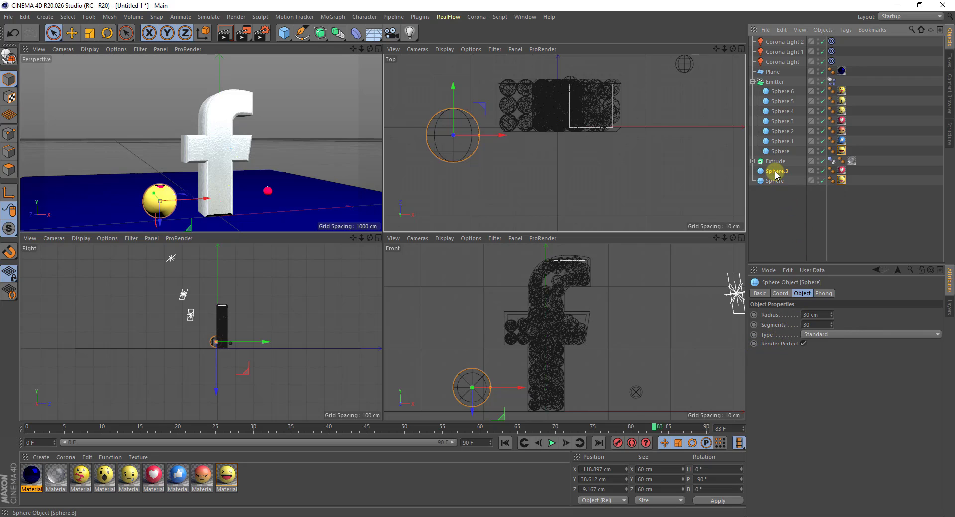
click(808, 314)
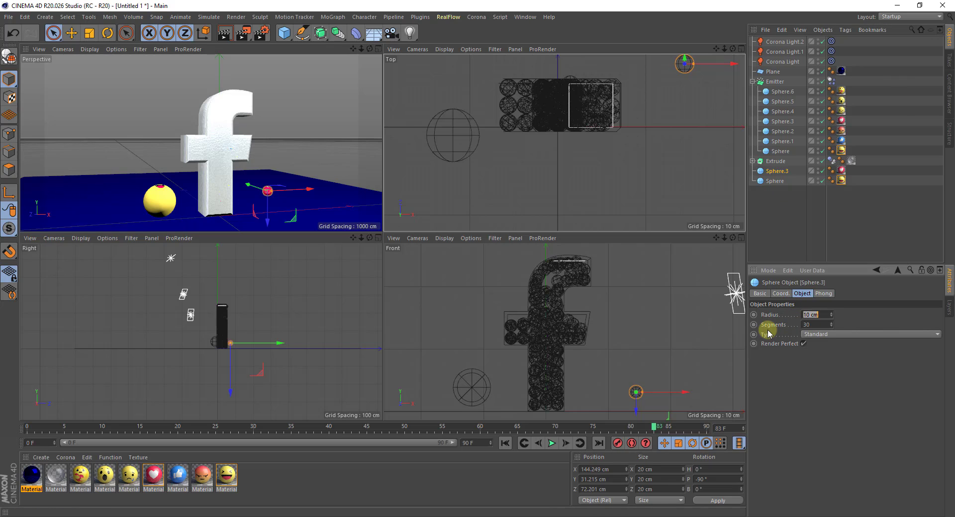
text(20)
key(Return)
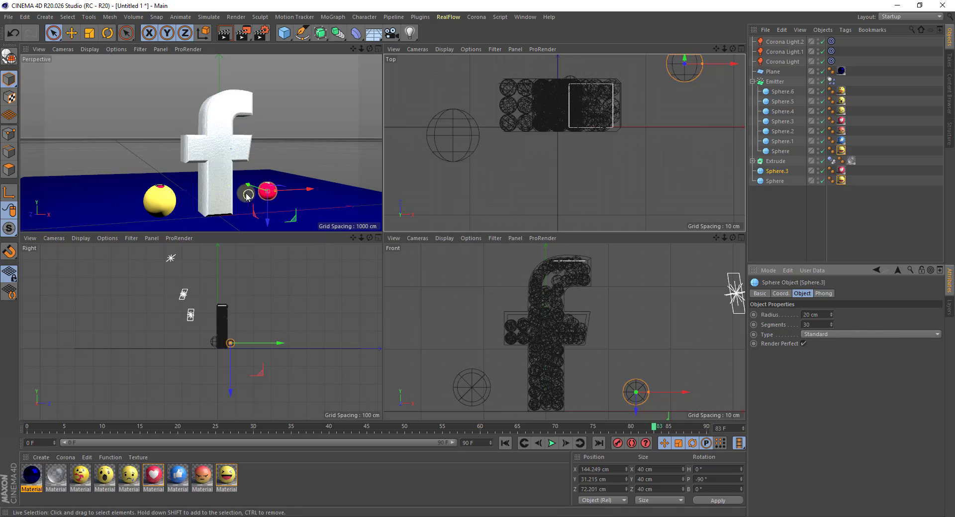
middle_click(197, 198)
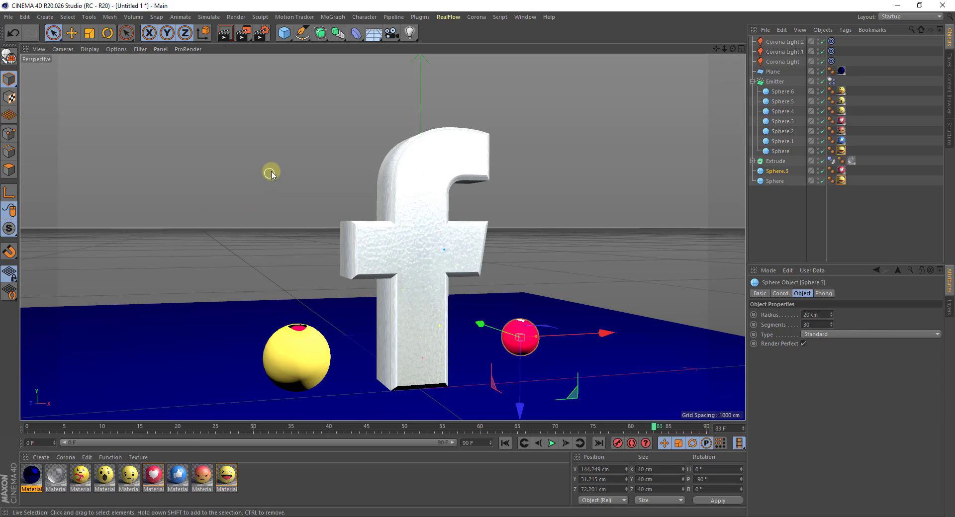
click(225, 33)
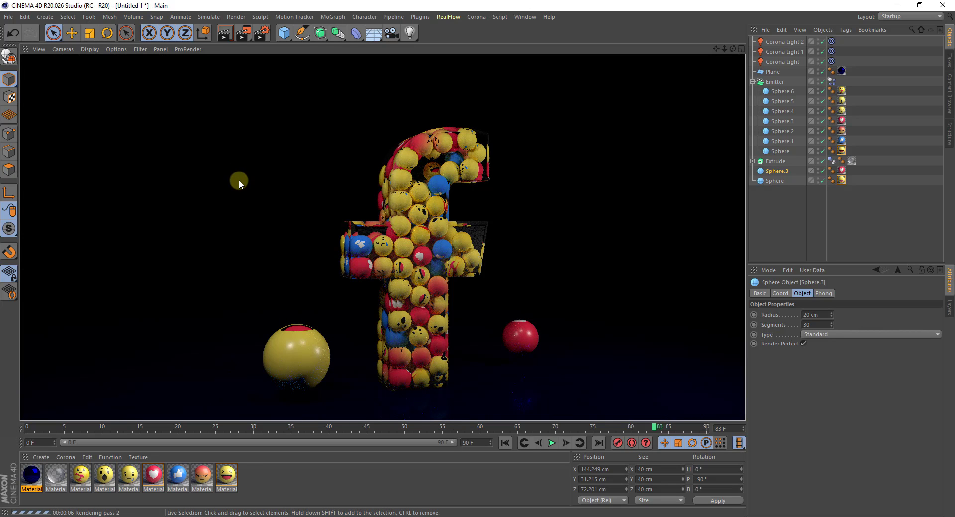
click(760, 222)
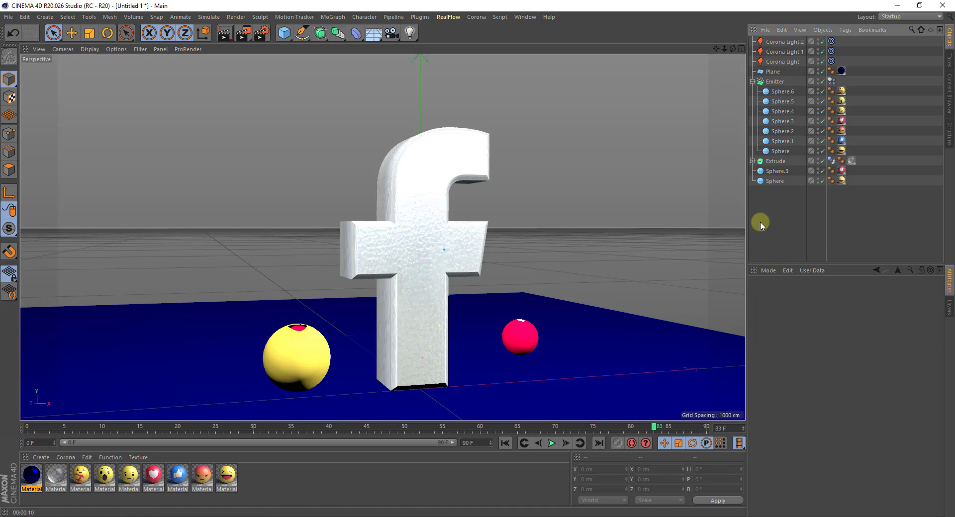
- Rotate the large yellow sphere to a pitch of about -2.8° to turn its laughing face toward the camera
click(770, 181)
click(107, 33)
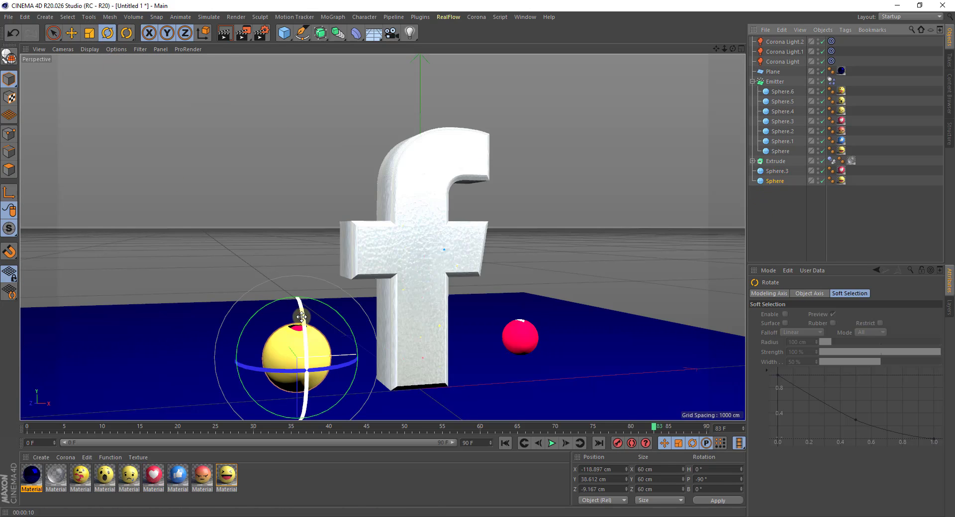
drag(315, 395, 477, 259)
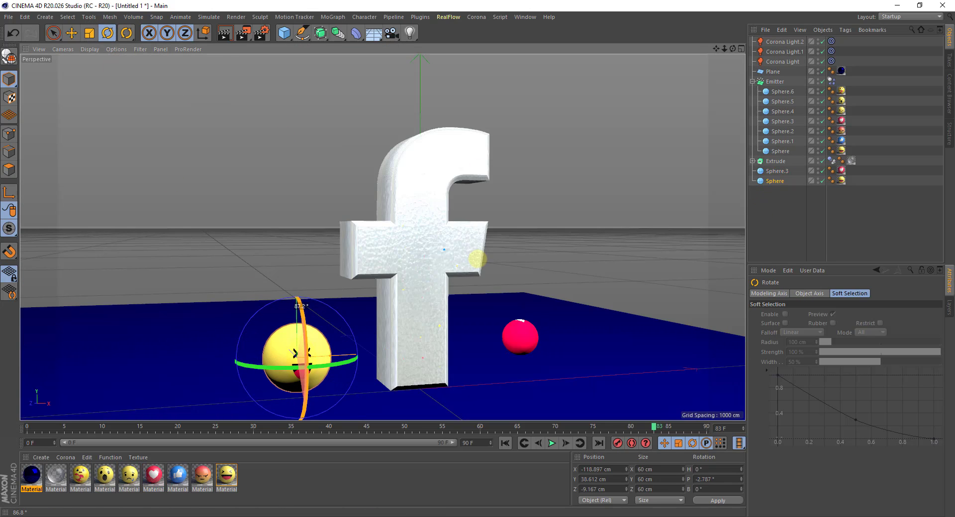
click(608, 305)
- Rotate the standalone red heart sphere to heading about -21.2° and pitch about -1.8° so its heart faces the camera, and raise it above the floor
click(520, 339)
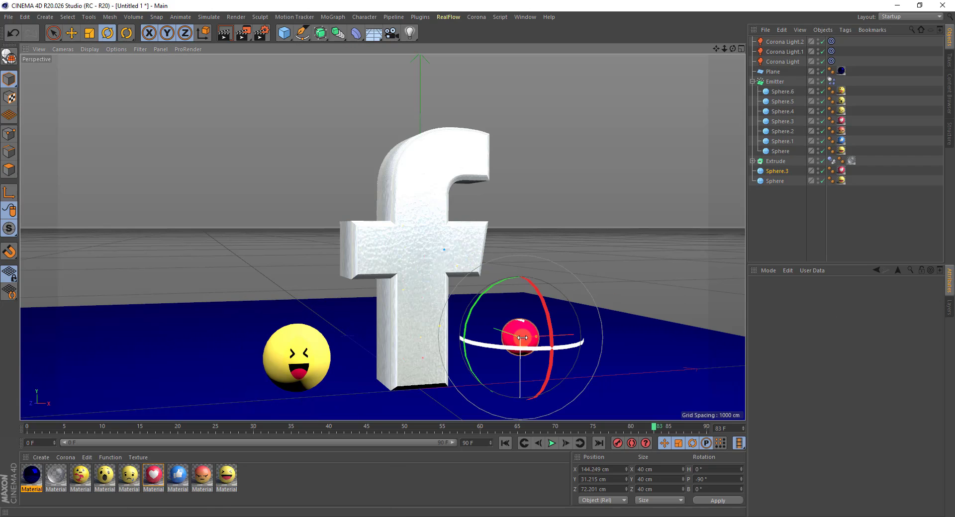
drag(550, 361, 561, 402)
drag(531, 348, 493, 351)
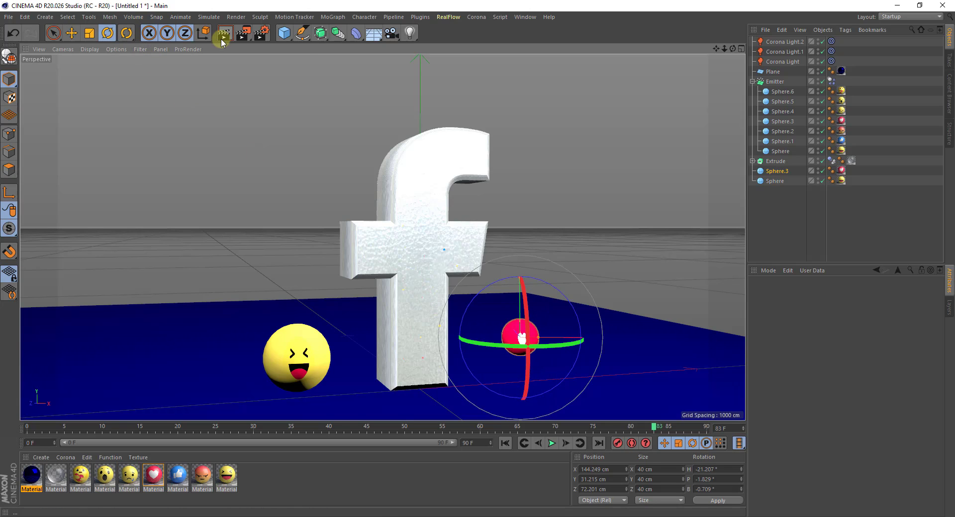
click(53, 33)
drag(521, 262, 526, 235)
- Move the large yellow laughing sphere to about X -107 cm, Y 29 cm, Z 11 cm and render a preview in the perspective view
click(773, 181)
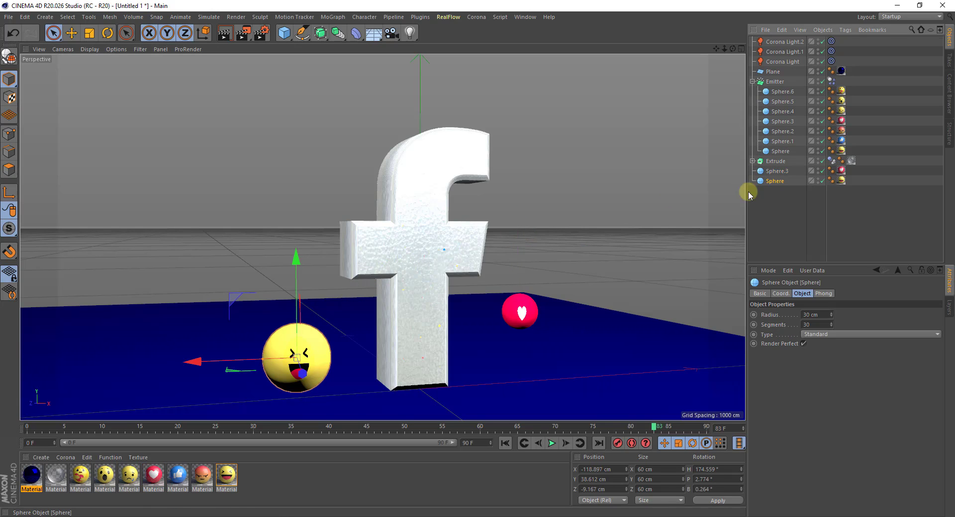
drag(293, 261, 295, 273)
drag(301, 385, 303, 389)
drag(202, 369, 213, 368)
click(224, 33)
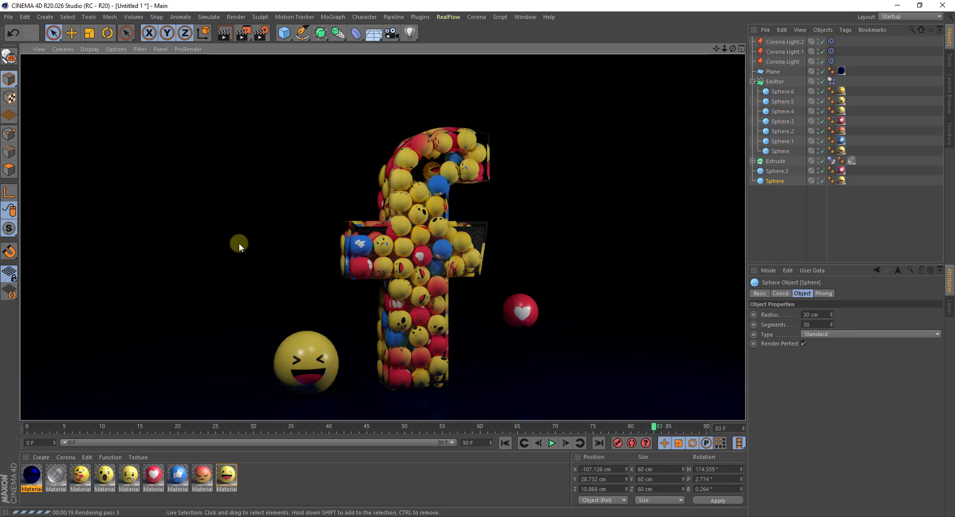
click(753, 234)
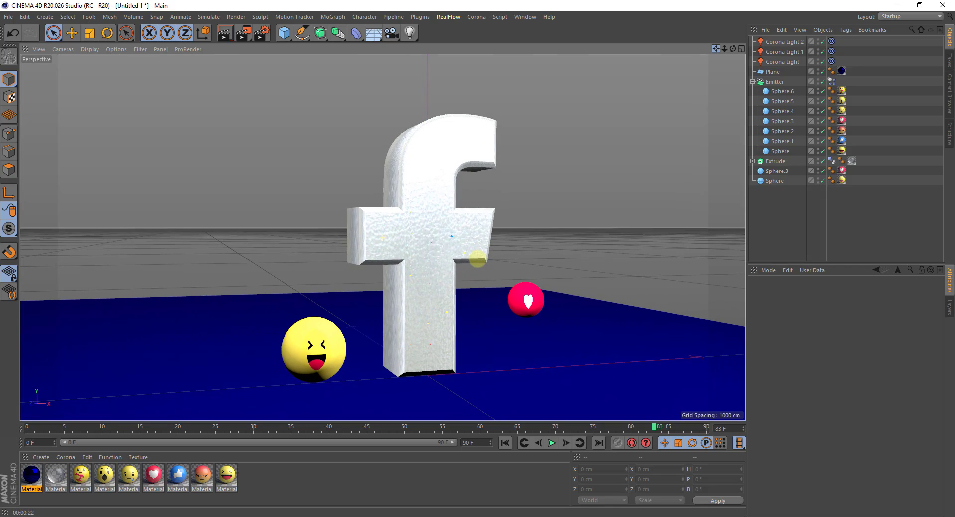
- Set the render output size to 3500 x 2100 pixels and the resolution to 150 DPI
click(260, 34)
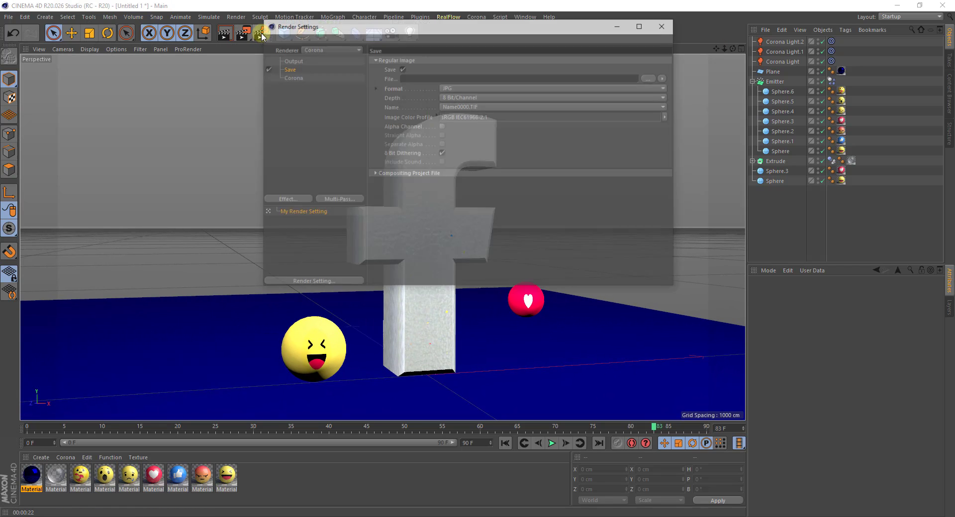
click(292, 60)
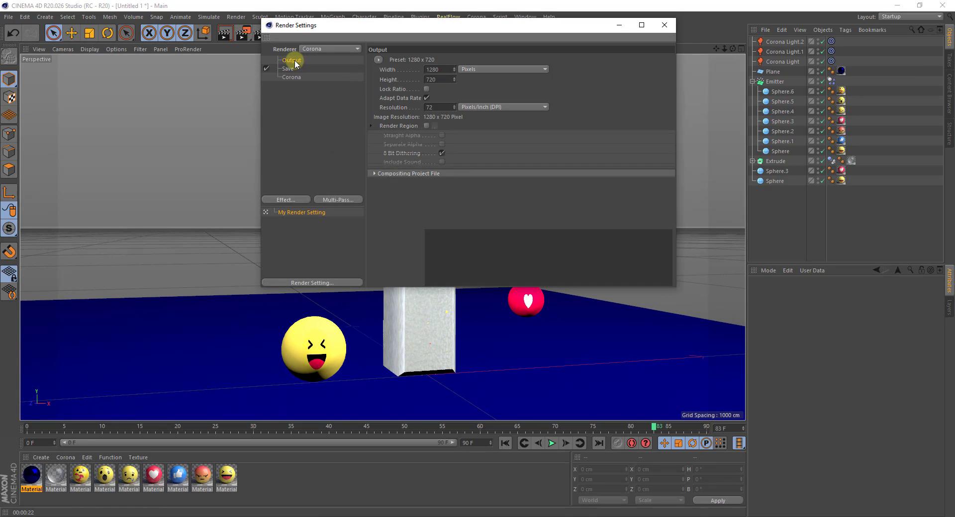
click(444, 70)
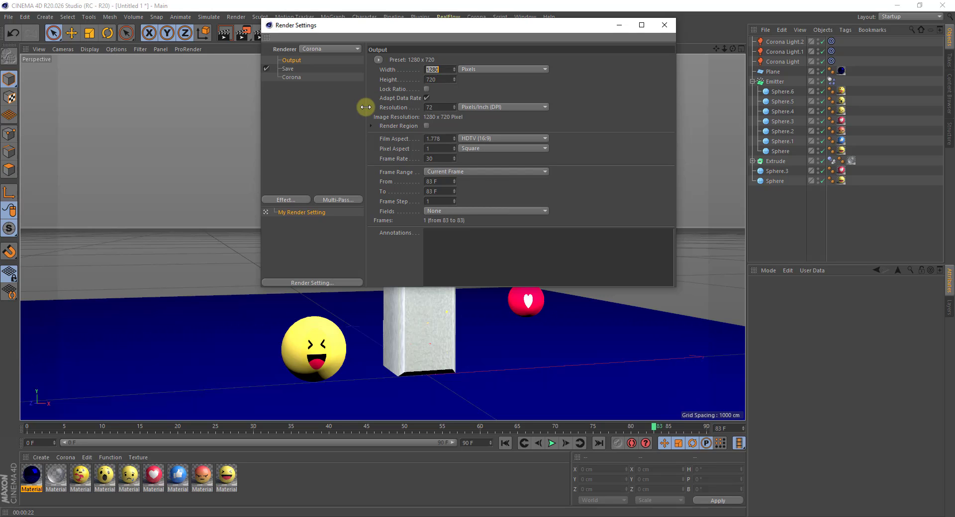
key(Tab)
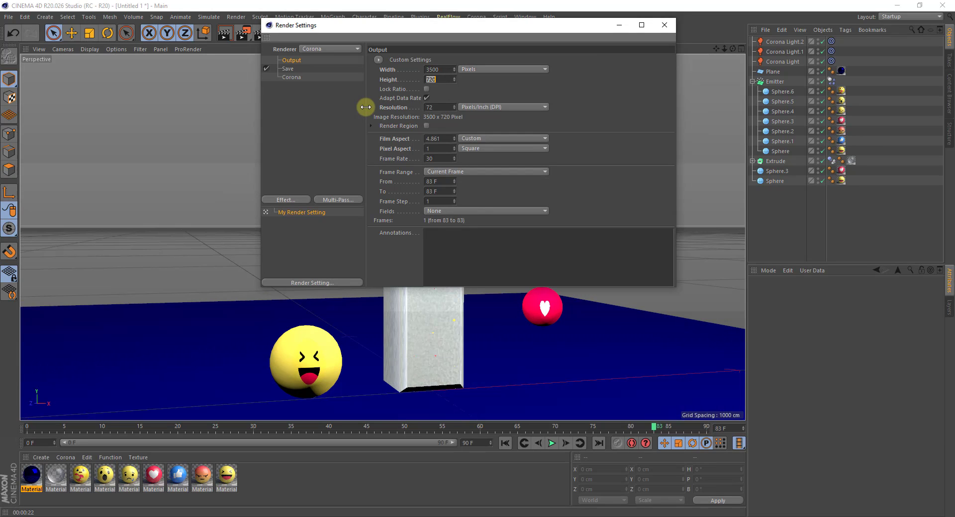
key(Return)
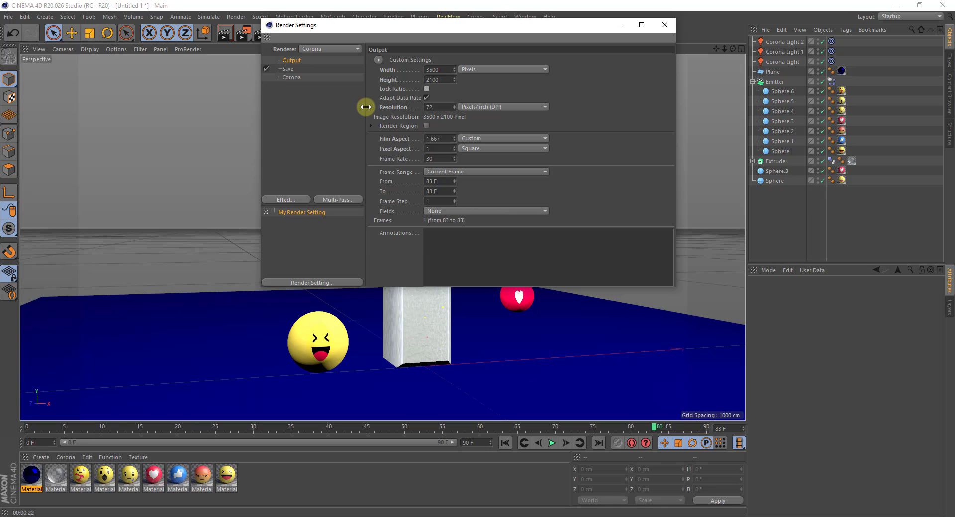
click(448, 107)
text(150)
key(Tab)
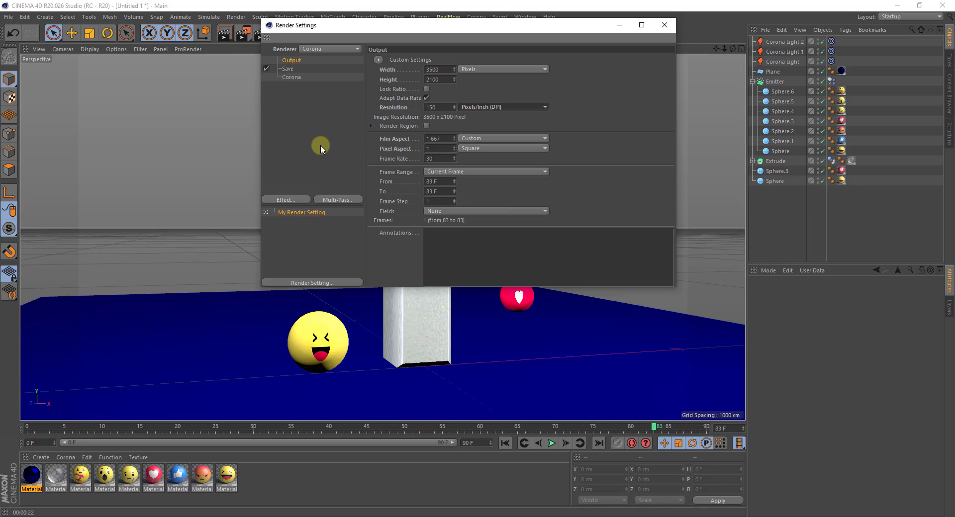
- Set the Corona renderer's denoise mode to Corona high quality and close the render settings
click(288, 199)
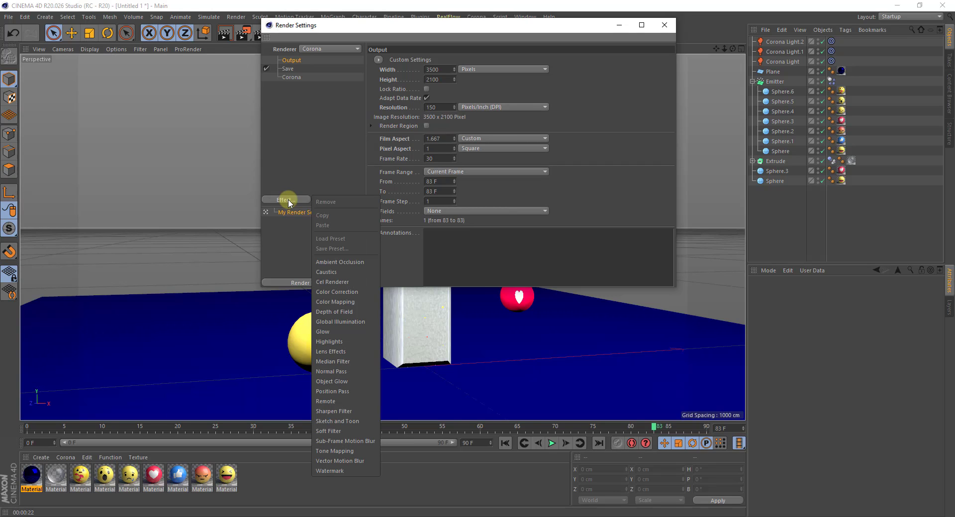
click(289, 201)
click(293, 77)
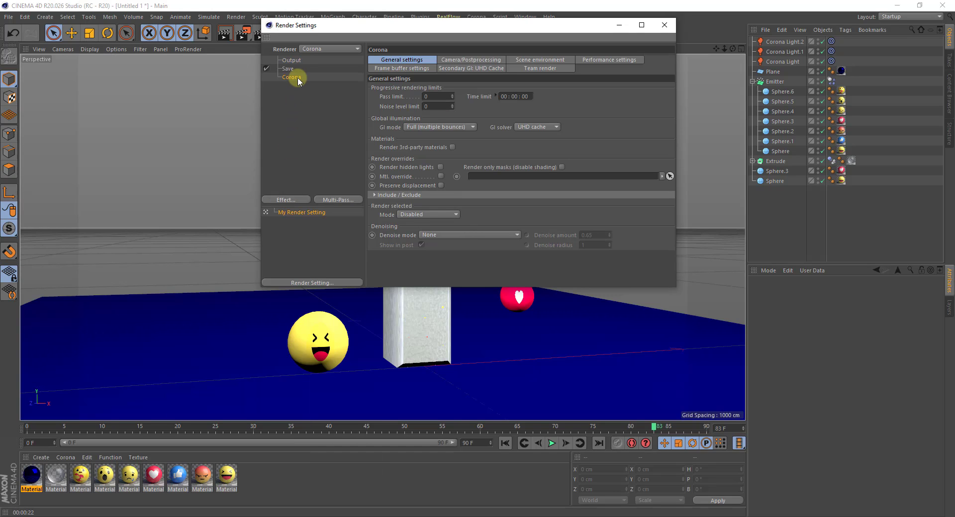
click(465, 234)
click(457, 284)
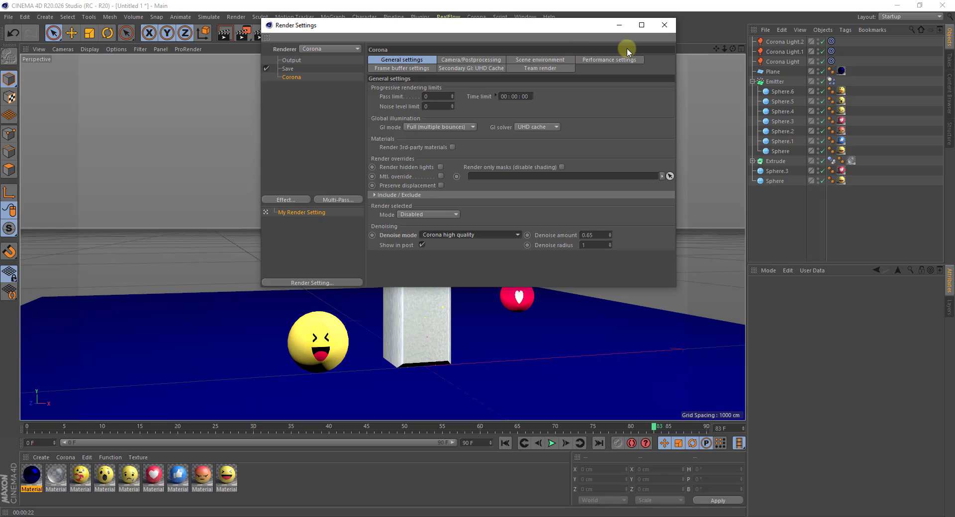
click(665, 25)
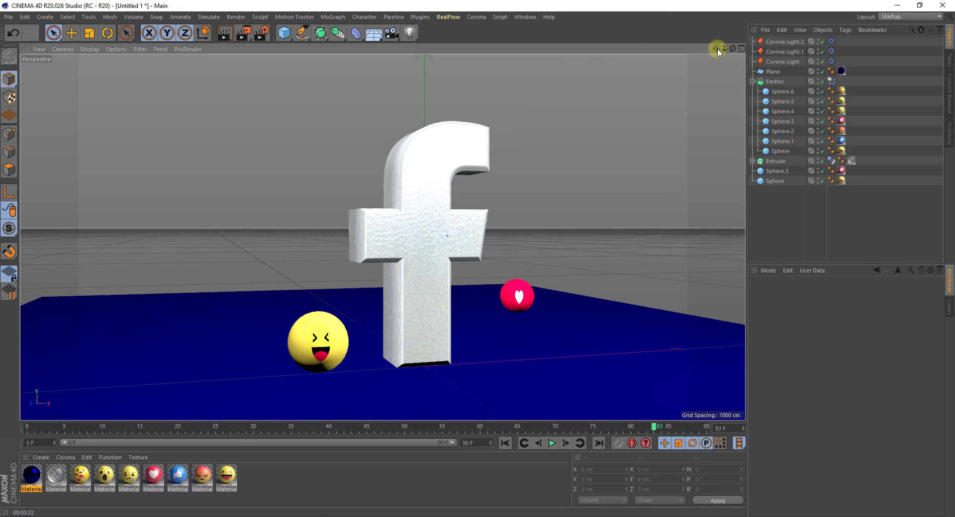
- Render the current frame of the framed scene to the Picture Viewer
drag(732, 48, 477, 259)
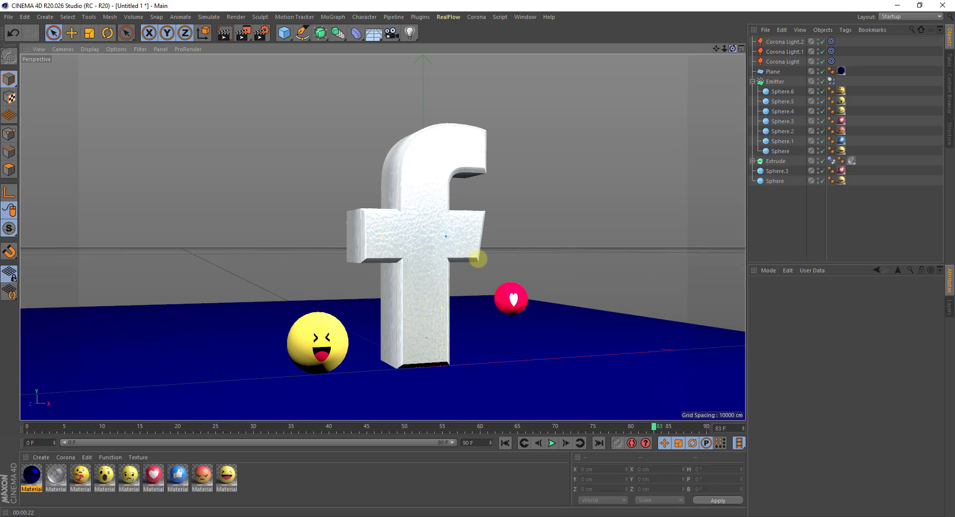
click(242, 31)
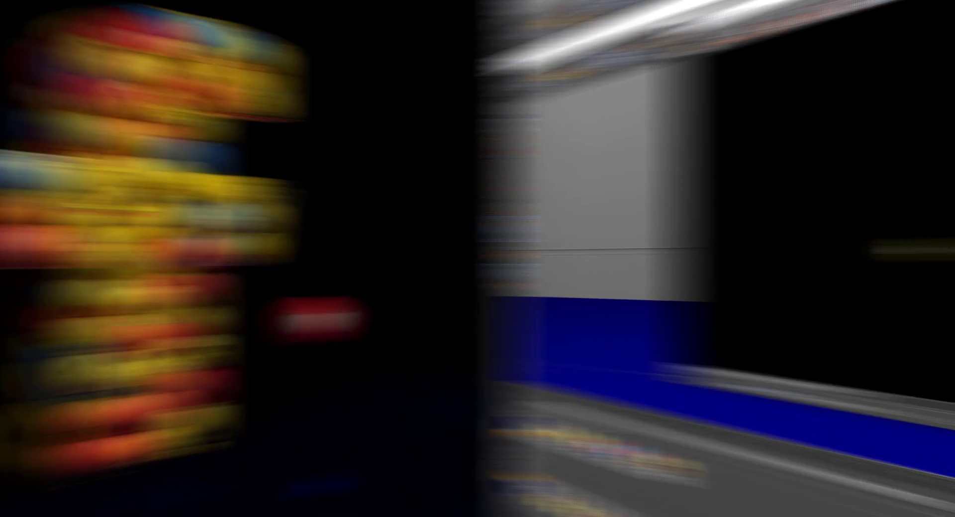